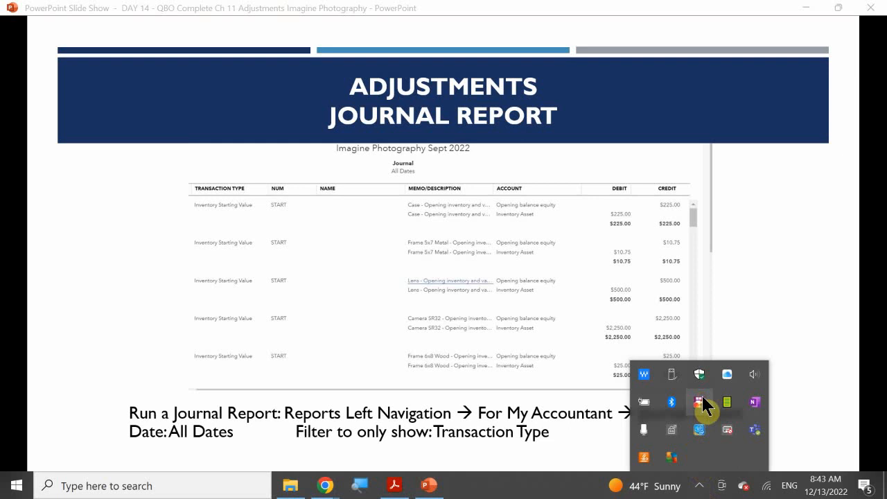
right_click(703, 399)
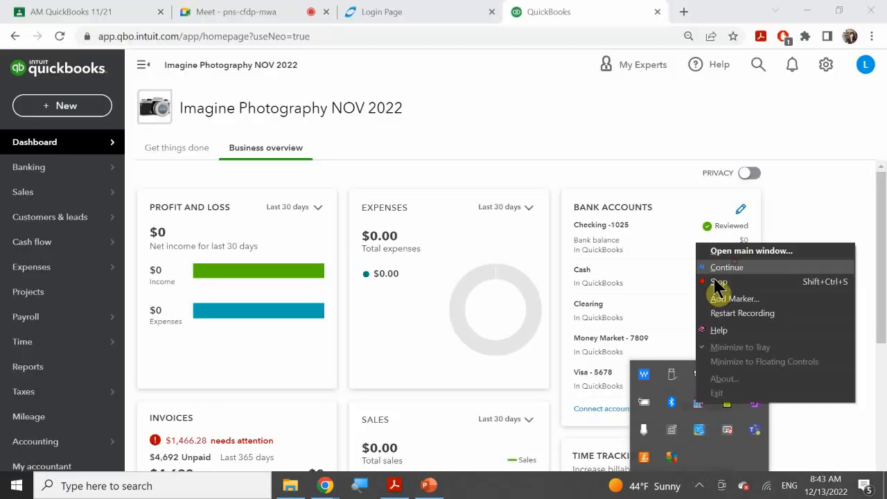
click(721, 267)
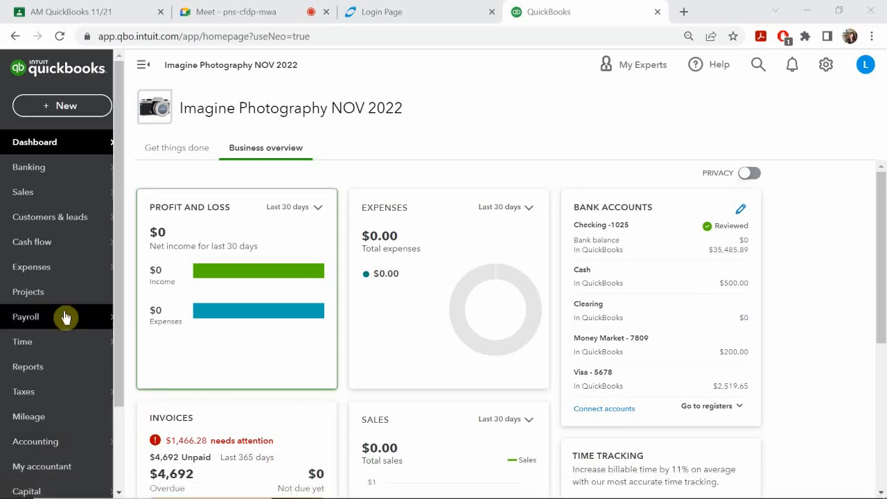
- Open the Reports page in QuickBooks and check the Journal report instructions on the PowerPoint slide before returning
click(66, 373)
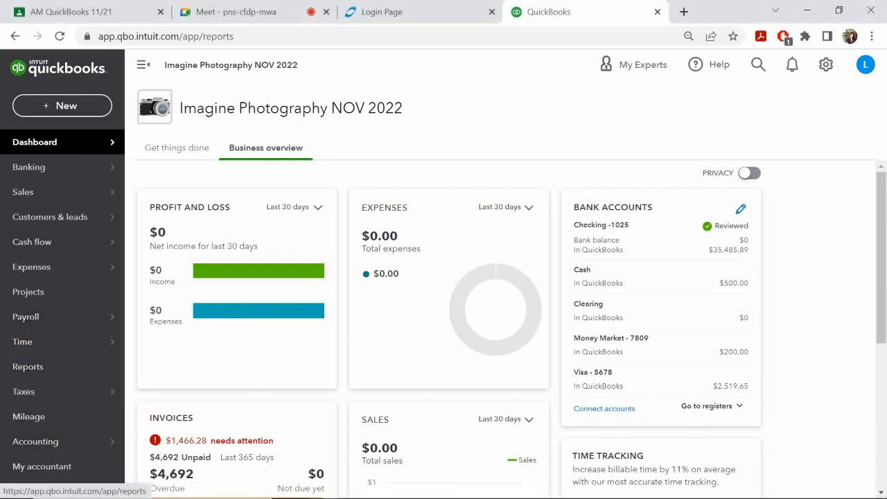
click(428, 485)
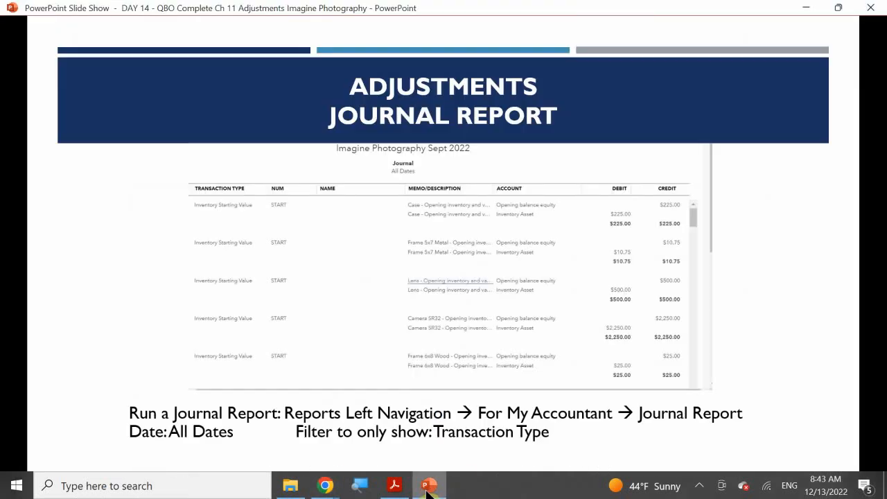
click(428, 485)
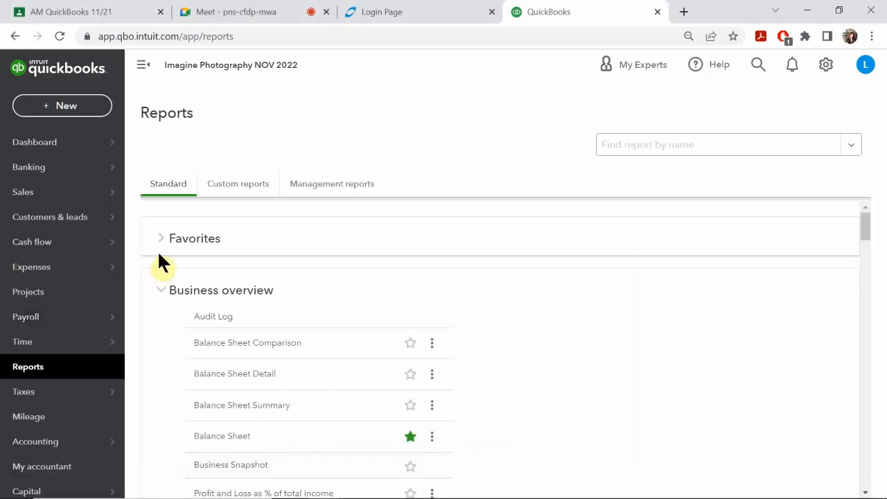
- Collapse the standard report groups from Business overview through Employees, leaving For my accountant expanded
scroll(170, 298, down, 1)
scroll(170, 308, up, 1)
click(165, 293)
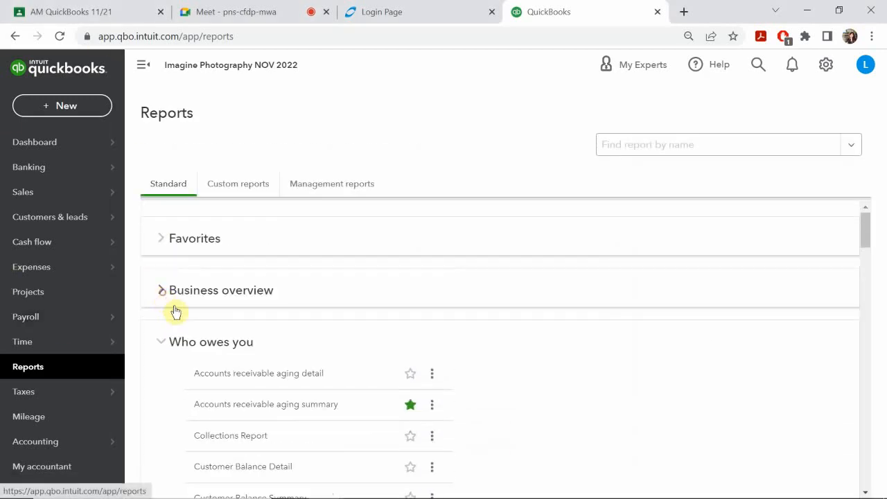
scroll(172, 319, down, 1)
scroll(170, 326, down, 1)
scroll(157, 297, up, 2)
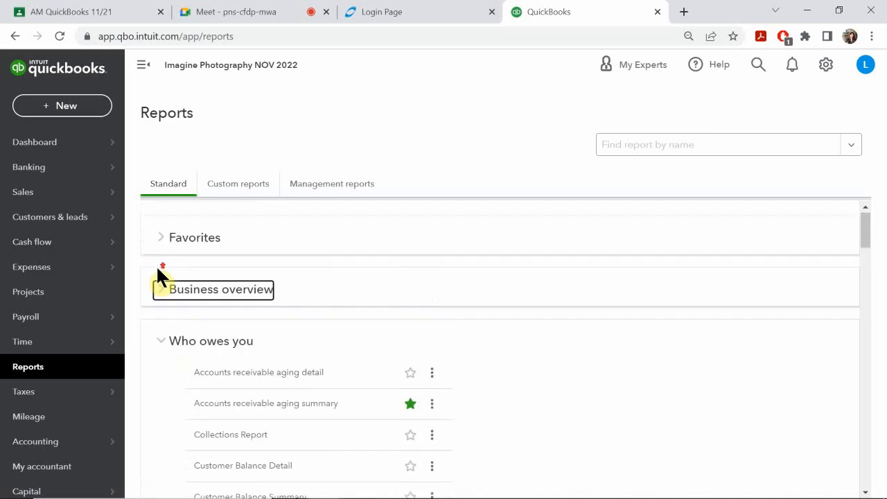
click(160, 342)
scroll(159, 346, down, 1)
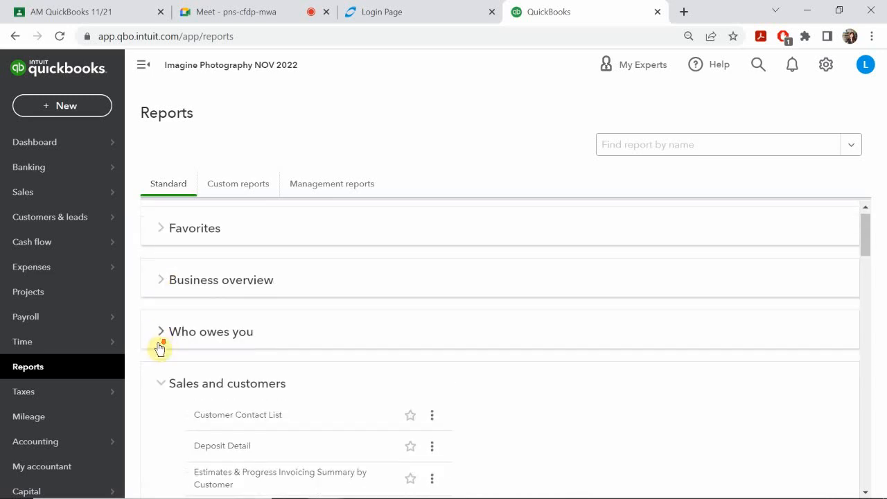
click(155, 336)
scroll(155, 336, down, 1)
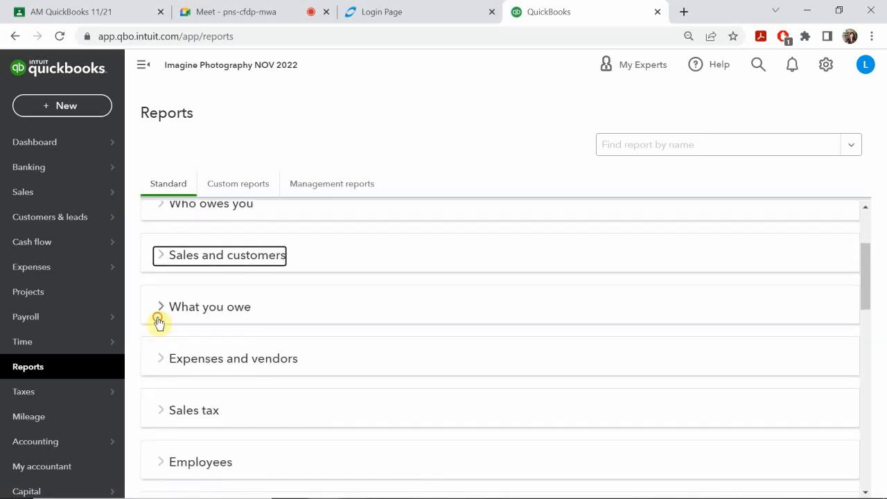
click(159, 310)
scroll(164, 374, down, 6)
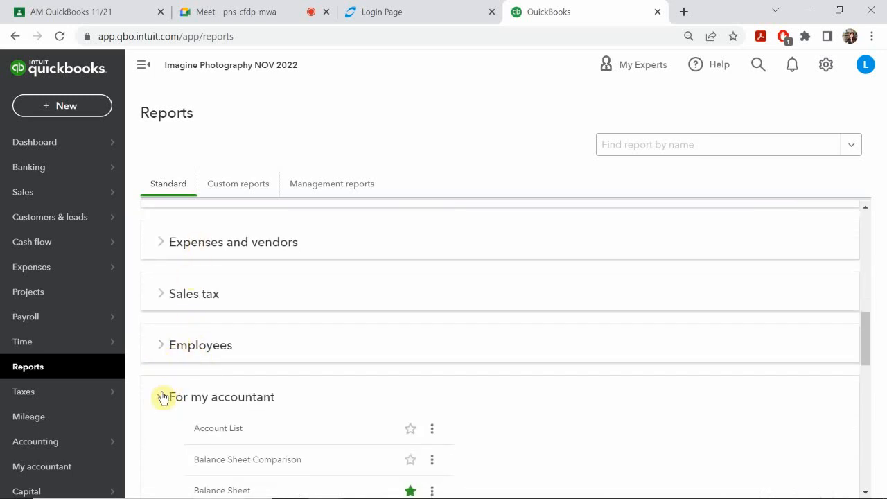
- Run the Journal report from the For my accountant group with the report period set to All Dates
scroll(198, 404, down, 1)
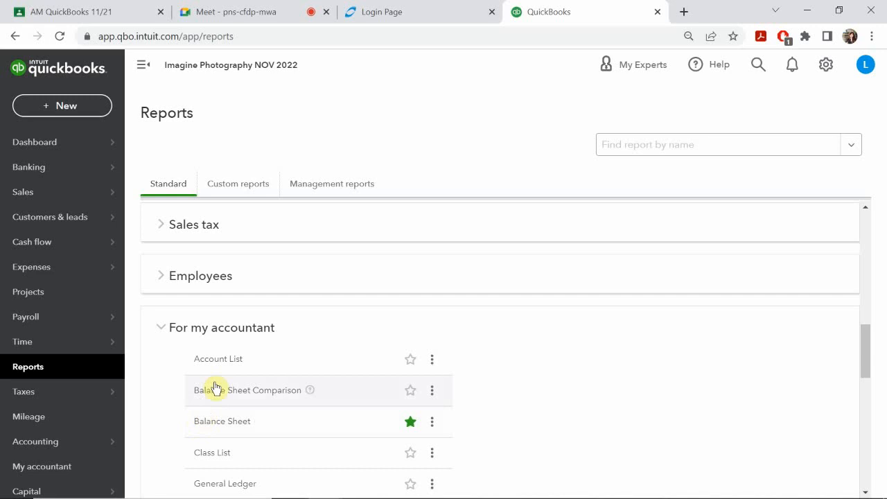
scroll(257, 369, down, 1)
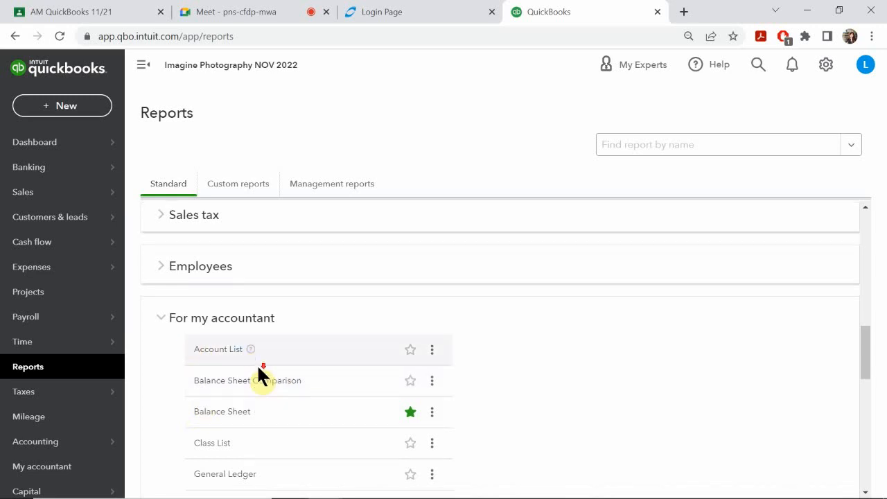
scroll(246, 397, down, 2)
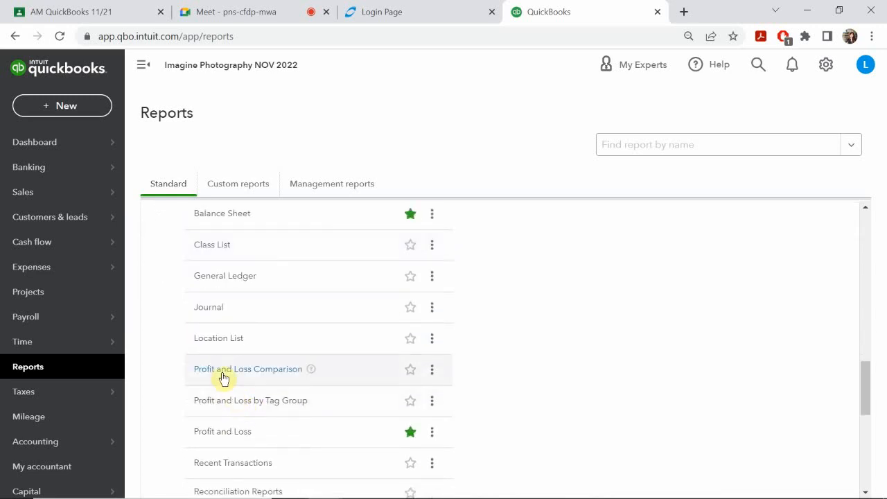
click(211, 309)
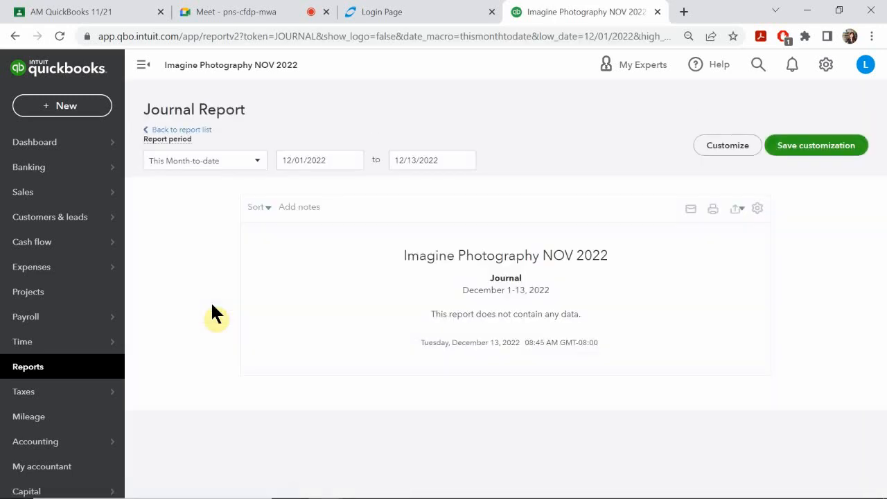
click(220, 161)
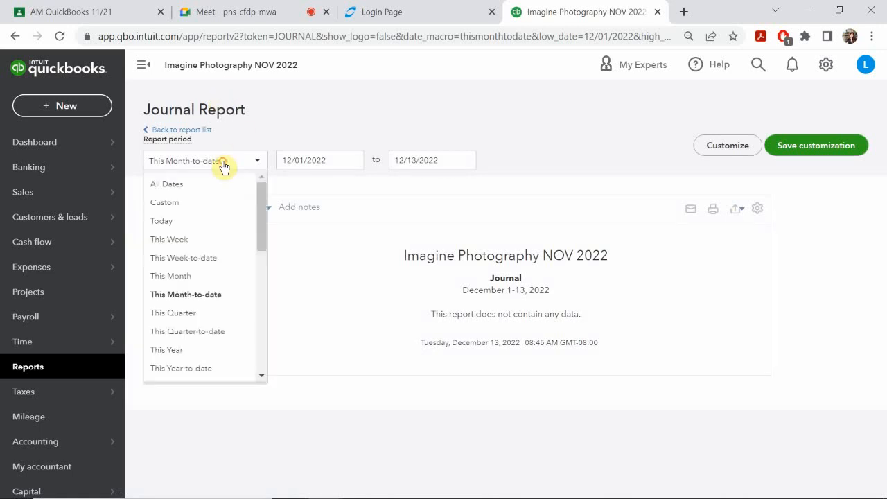
click(184, 188)
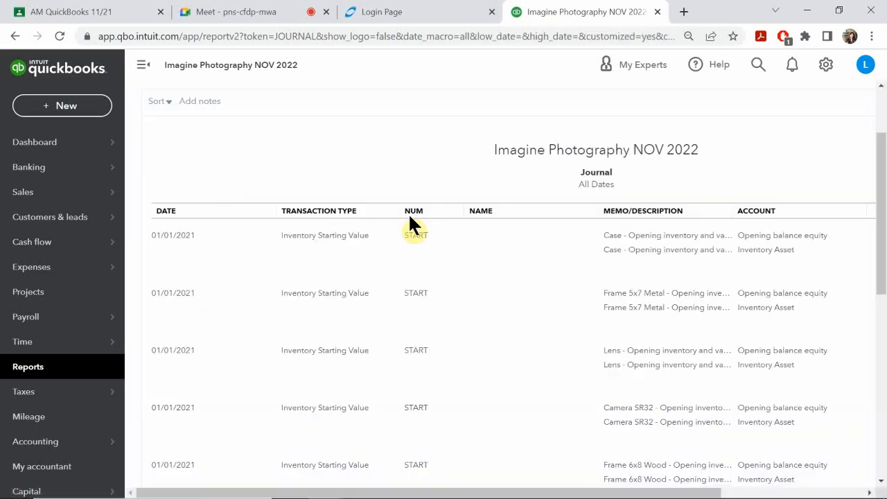
- Examine the dates, transaction types, memos and accounts of the earliest journal entries, including the inventory starting values and AJE#01
scroll(381, 208, down, 2)
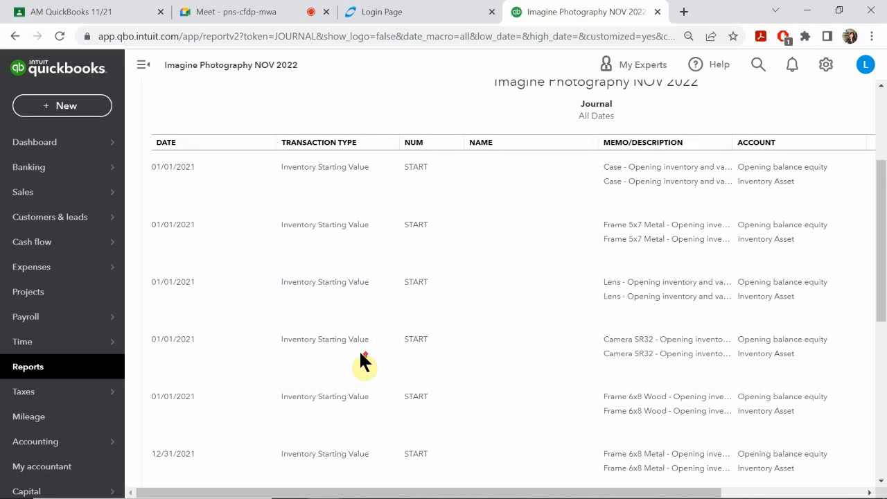
scroll(359, 349, up, 1)
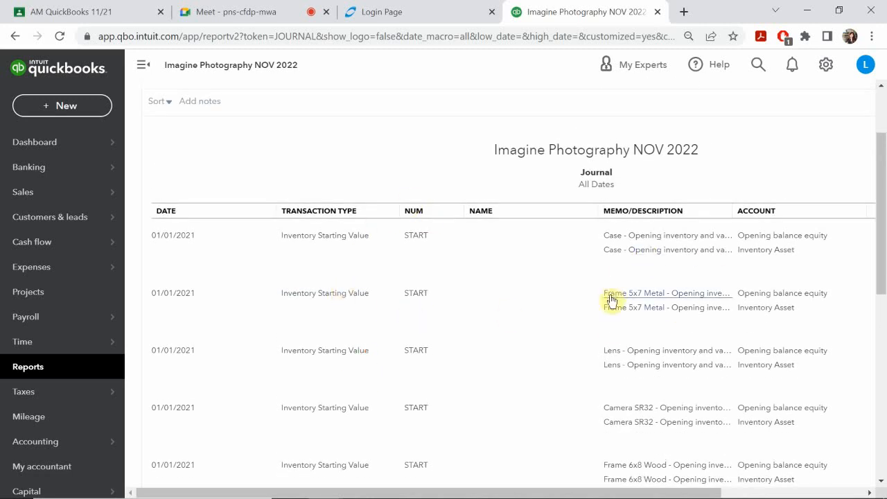
scroll(600, 319, down, 1)
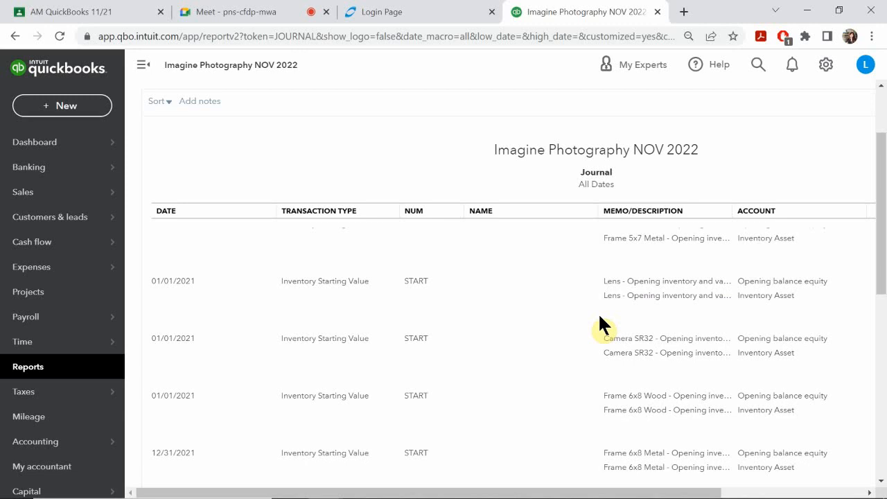
scroll(600, 318, down, 1)
scroll(600, 313, down, 1)
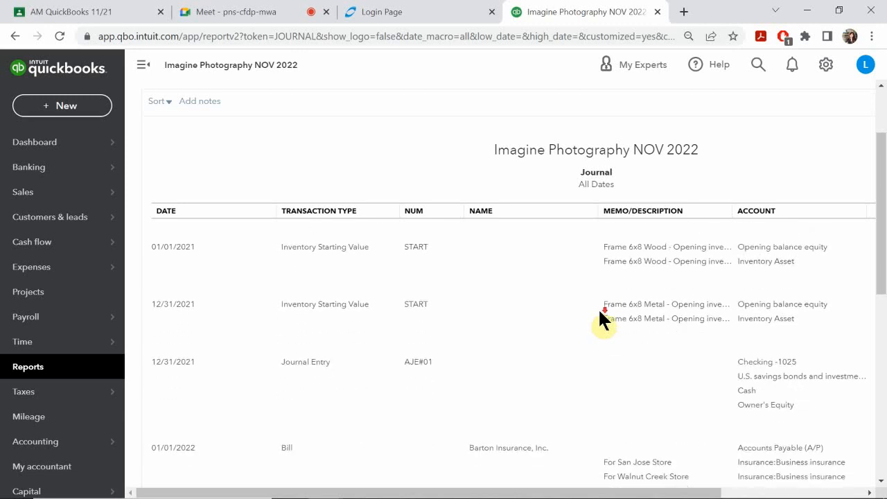
scroll(601, 319, down, 5)
scroll(600, 310, up, 3)
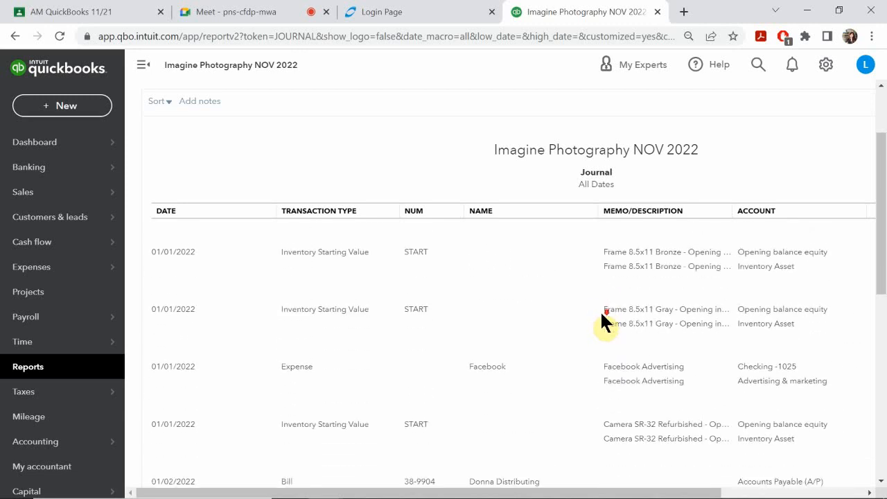
scroll(600, 310, down, 12)
scroll(600, 317, up, 10)
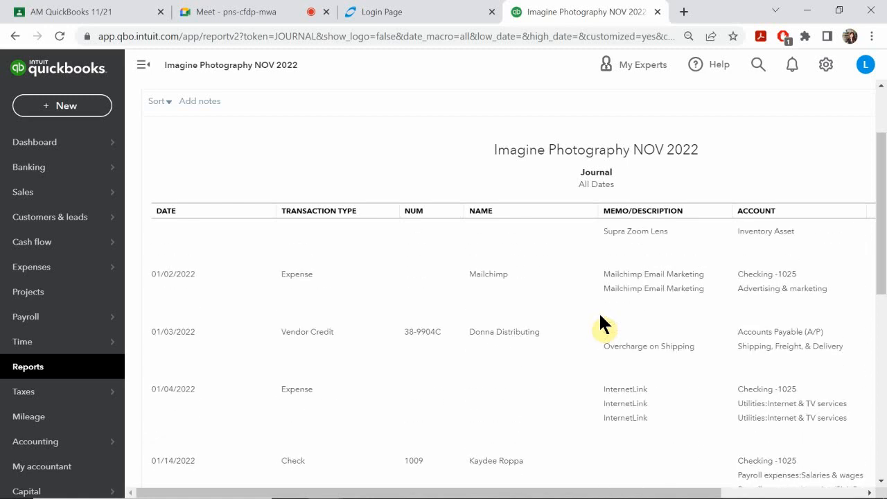
scroll(601, 317, up, 8)
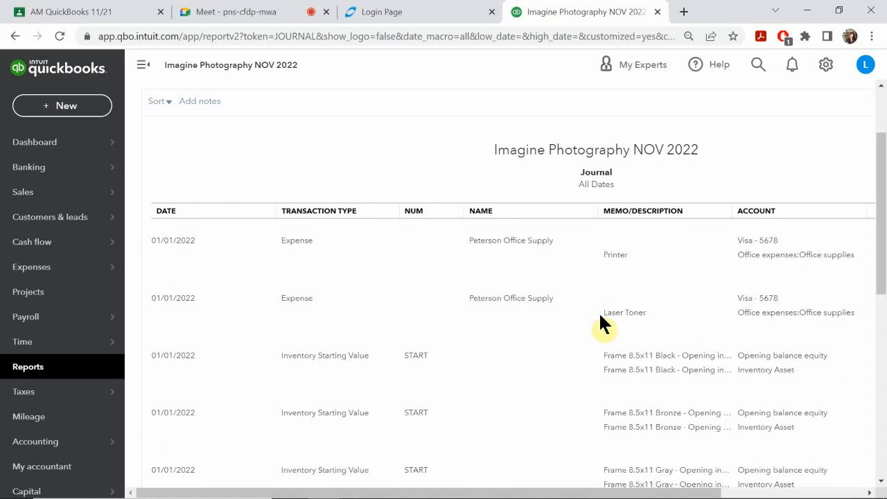
scroll(600, 323, up, 4)
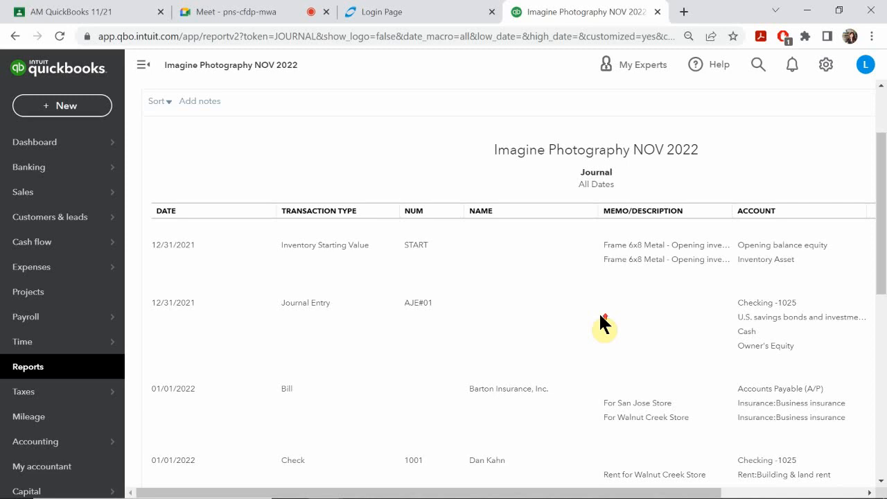
scroll(600, 317, up, 5)
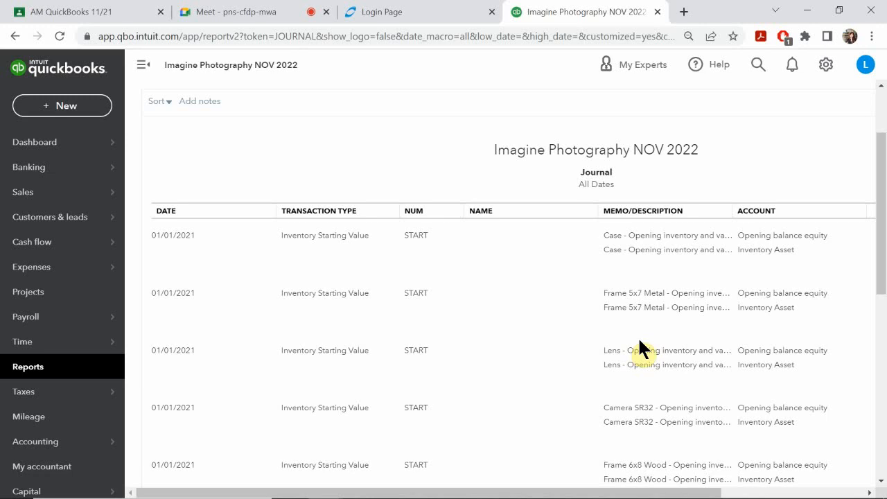
- Review the January 2022 transactions in the Journal report, including the 2020 Ford Transit check and journal entry AJE#02
scroll(639, 344, down, 10)
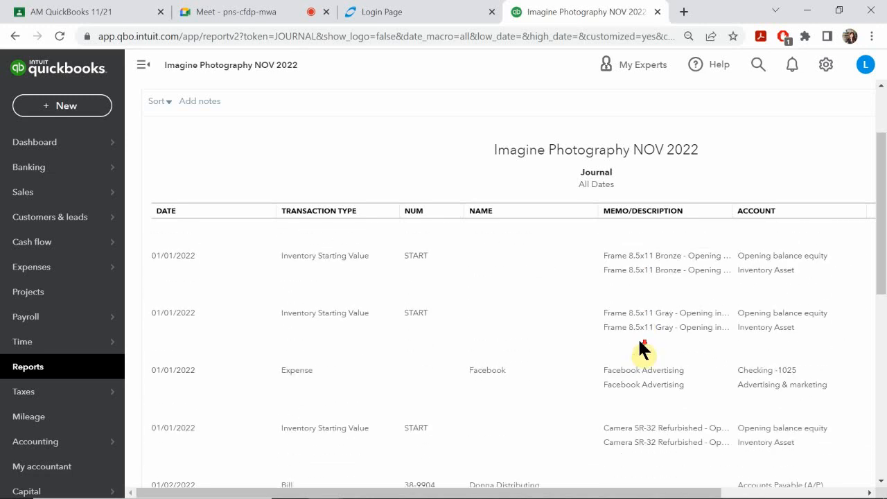
scroll(640, 343, down, 10)
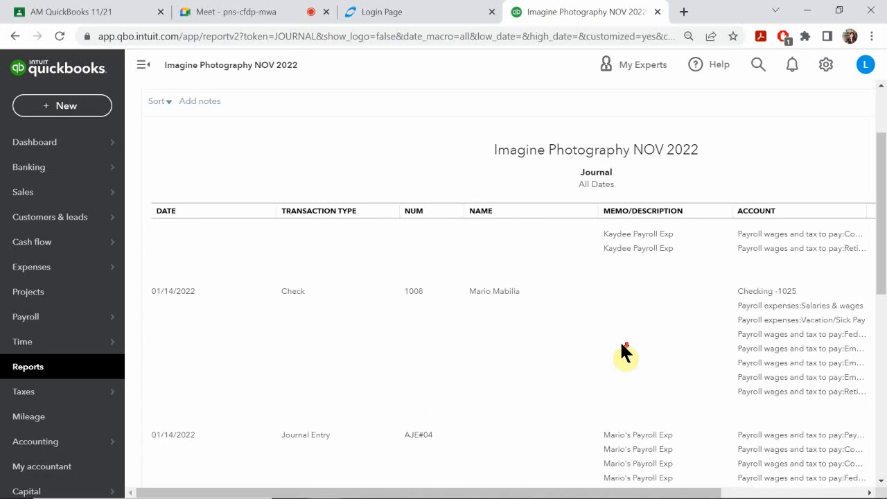
scroll(622, 345, down, 10)
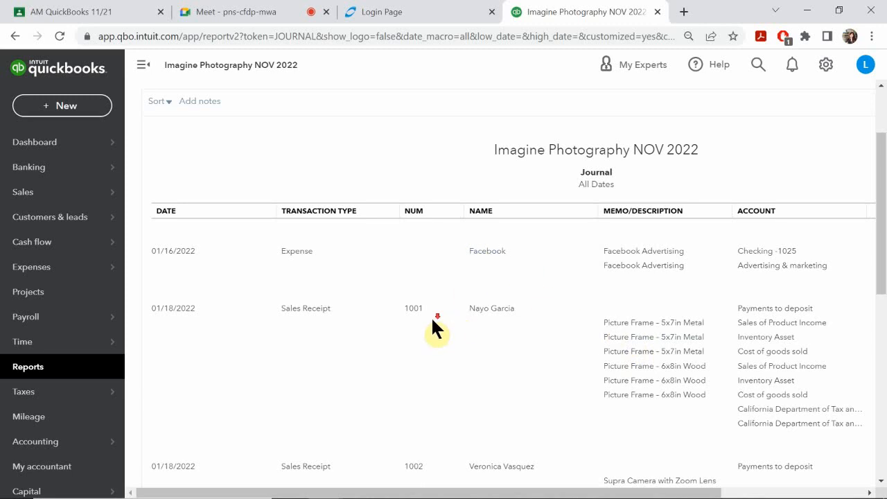
scroll(431, 316, down, 10)
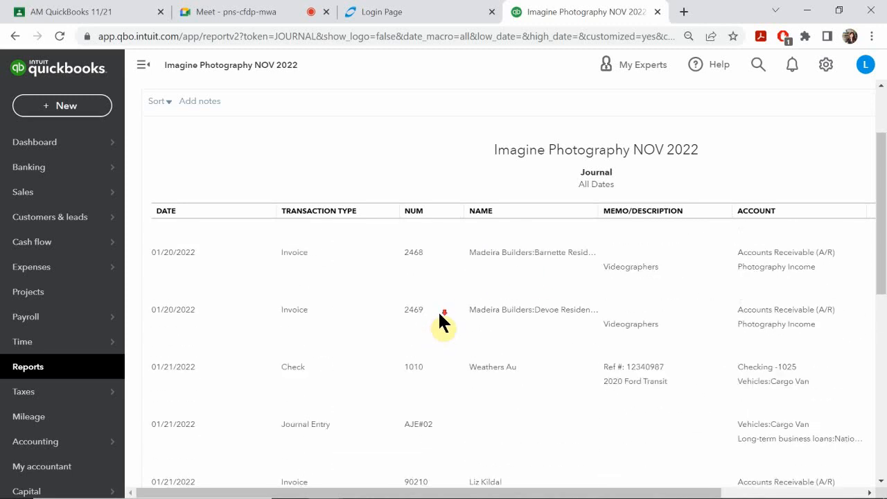
scroll(439, 314, down, 2)
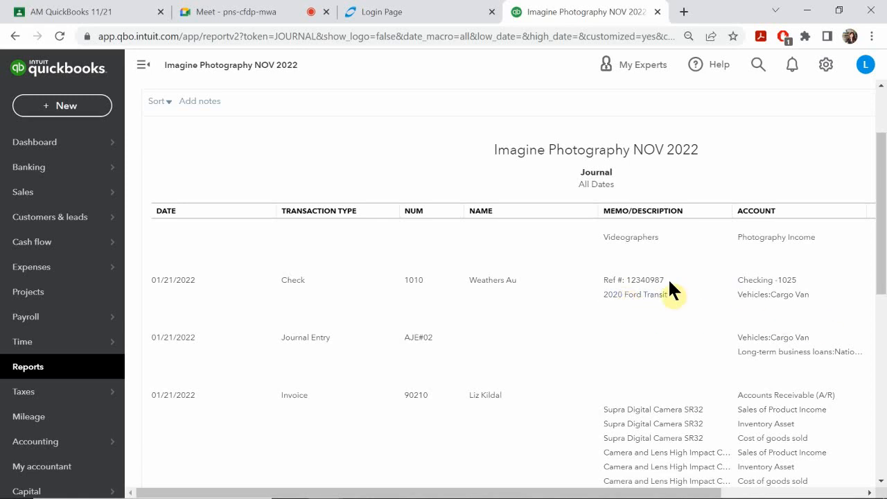
scroll(755, 356, down, 3)
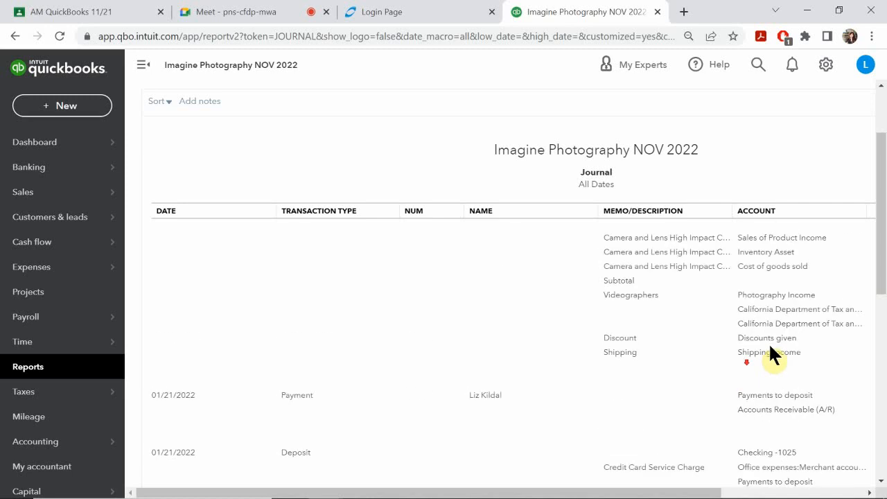
scroll(772, 354, down, 10)
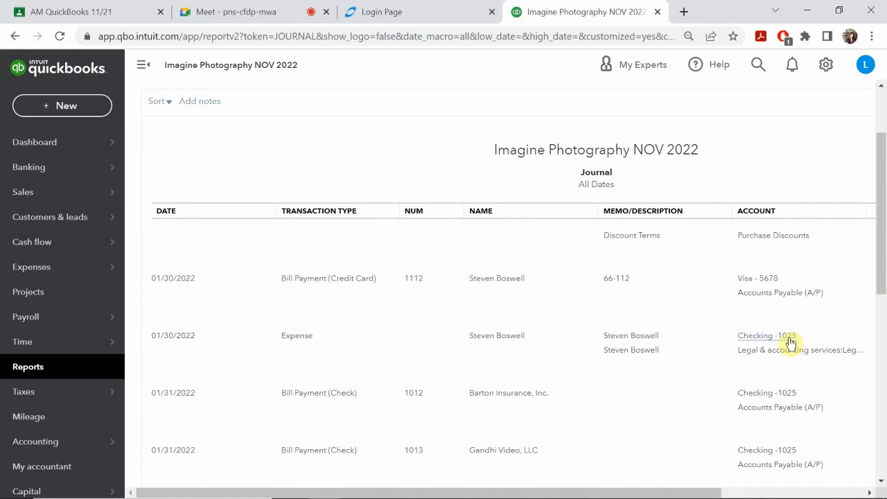
scroll(790, 341, up, 10)
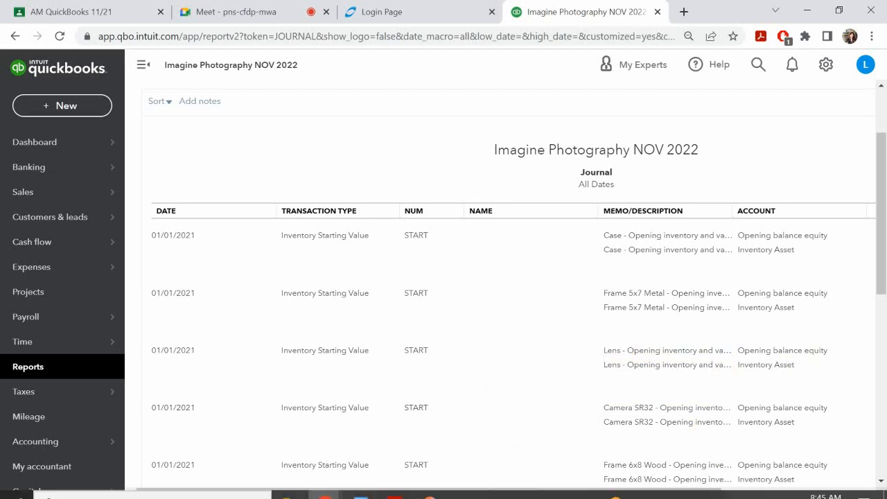
- Switch to the PowerPoint slide show and advance to the Equity slide
mouse_move(429, 487)
click(435, 438)
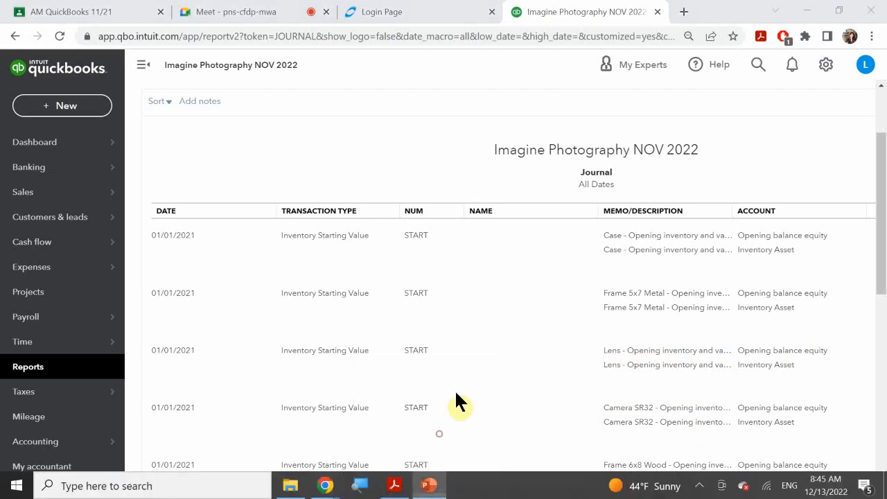
click(464, 271)
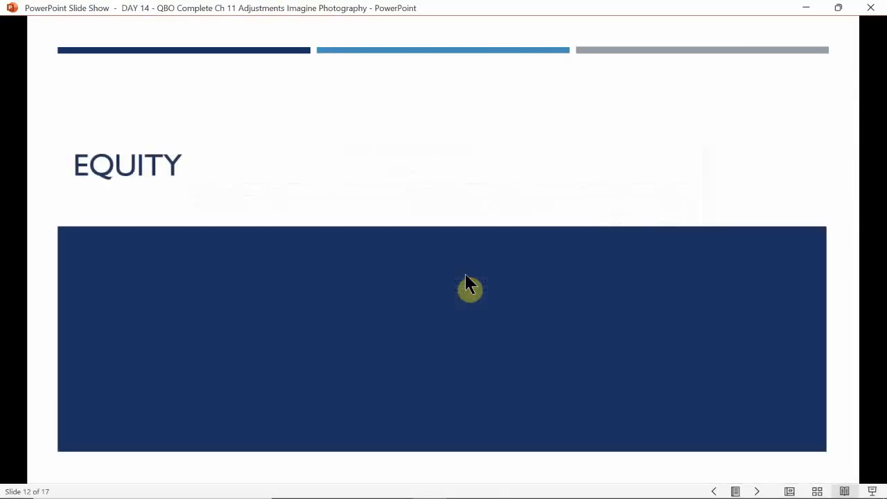
- Switch to the Chapter 11 adjustments PDF in Acrobat Reader and look back through the 1099 preparation instructions to Step 3
mouse_move(408, 475)
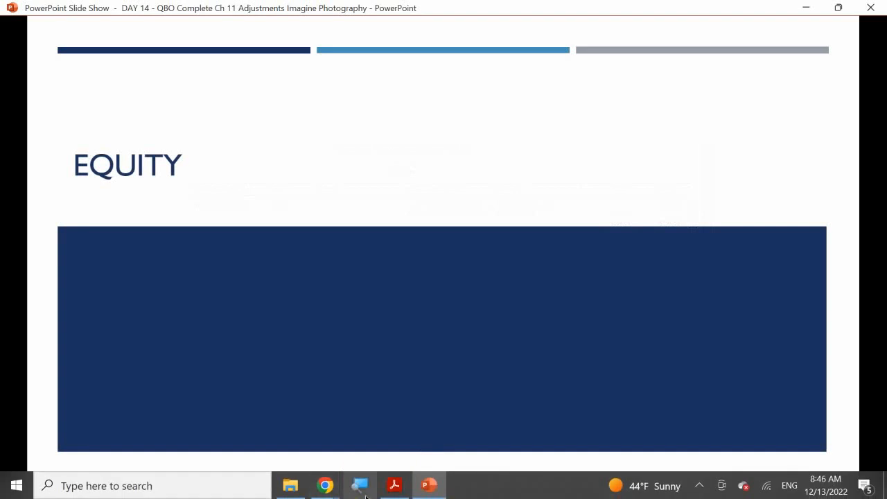
click(395, 485)
scroll(415, 286, up, 5)
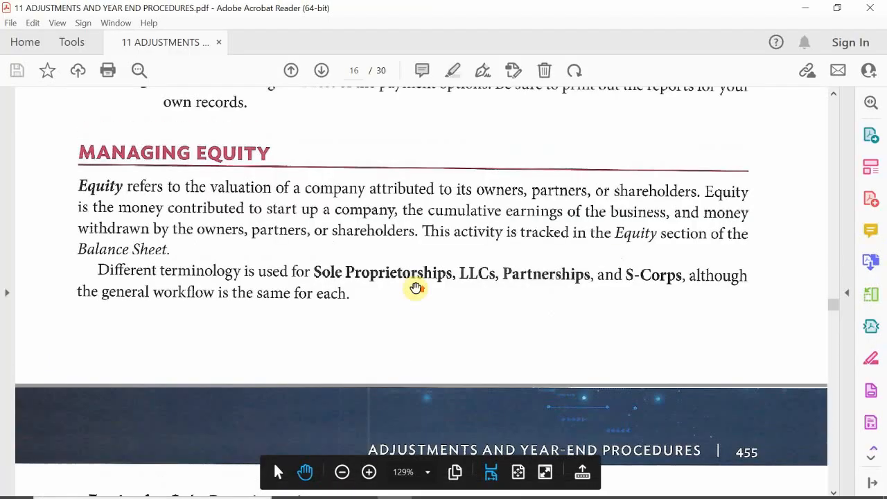
scroll(414, 286, up, 15)
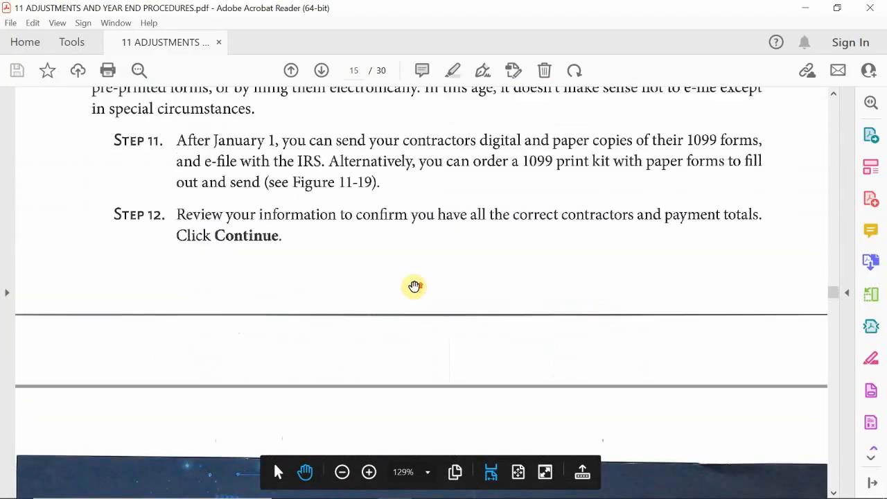
scroll(414, 287, up, 15)
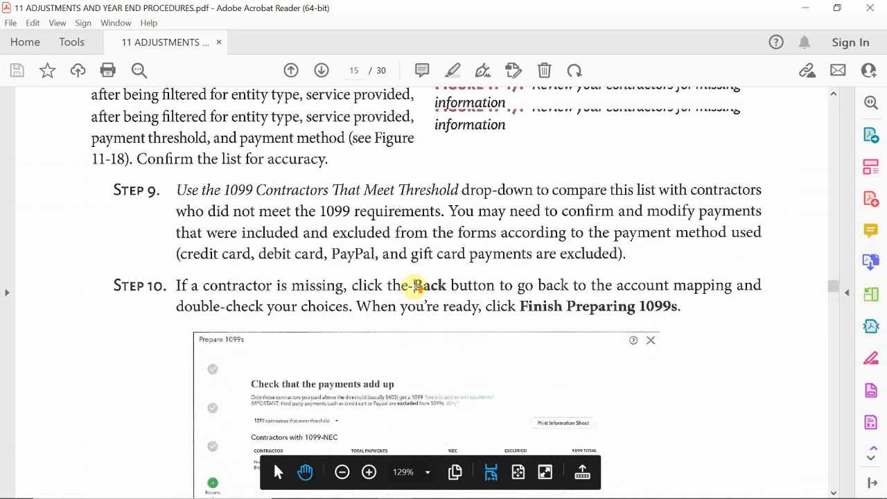
scroll(413, 286, up, 6)
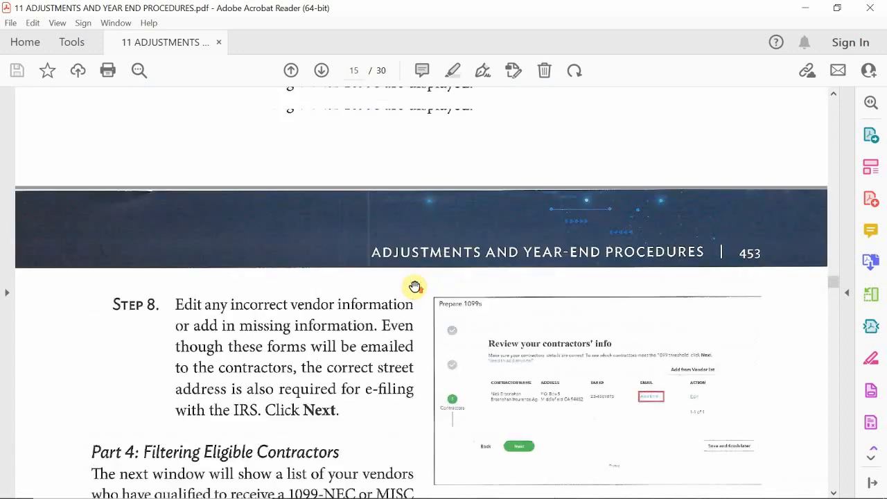
scroll(414, 286, up, 12)
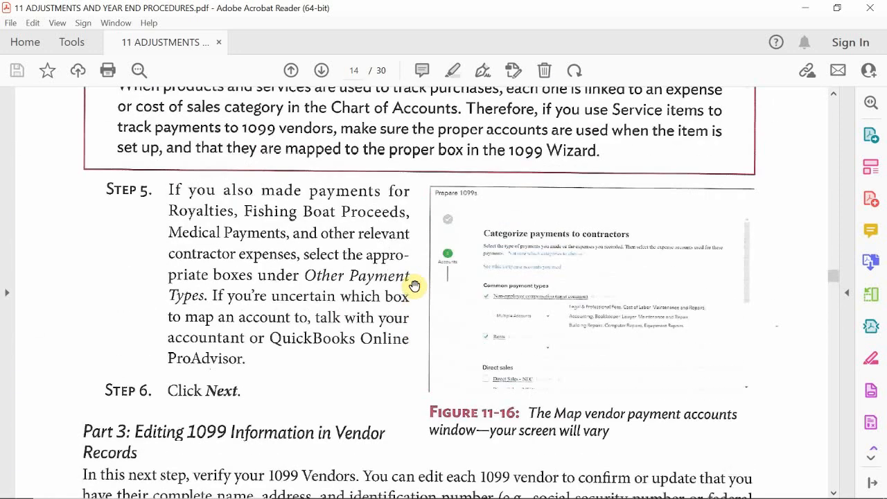
scroll(414, 286, up, 8)
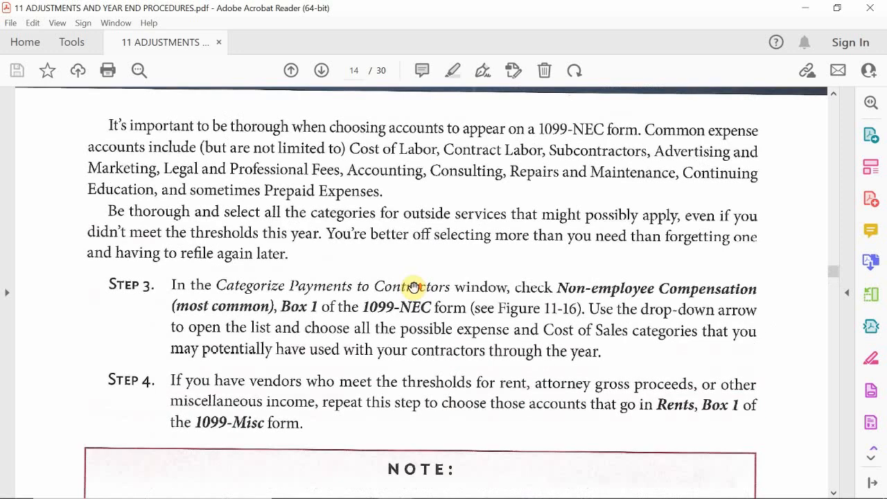
- Review the 1099 instructions from editing vendor records through submitting and e-filing the forms, down to the Managing Equity section
scroll(414, 286, down, 20)
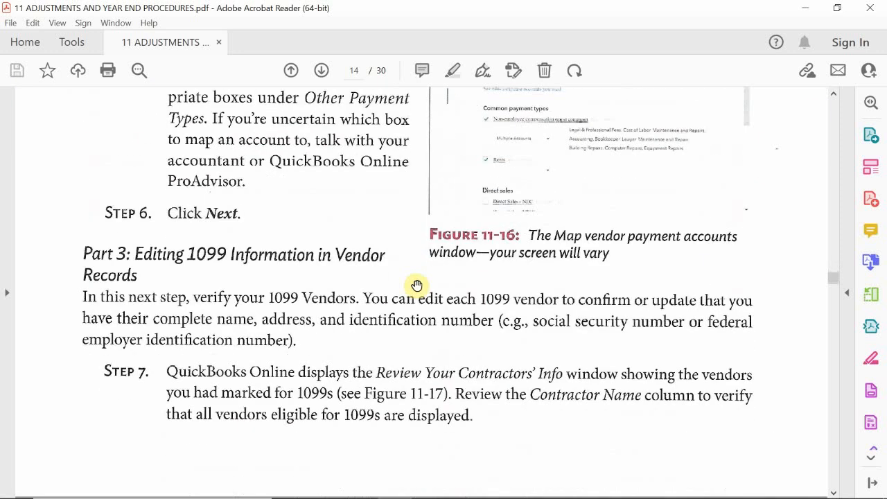
scroll(417, 285, down, 20)
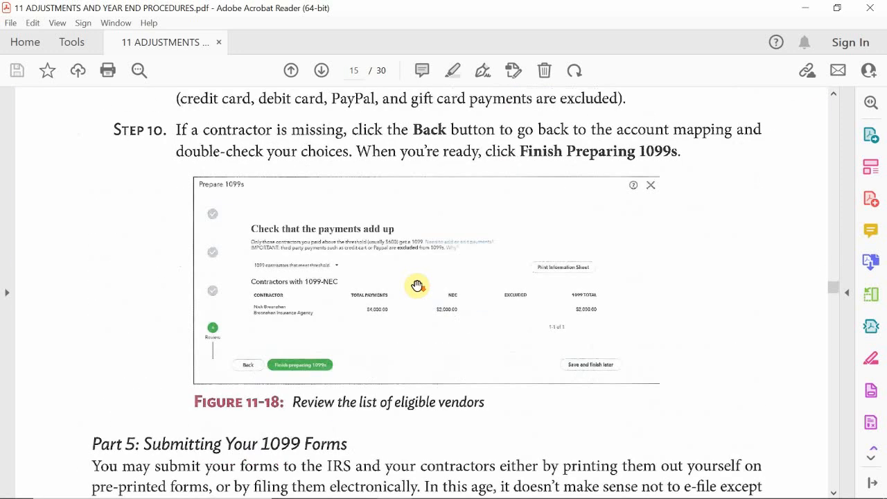
scroll(416, 286, down, 5)
scroll(416, 286, up, 1)
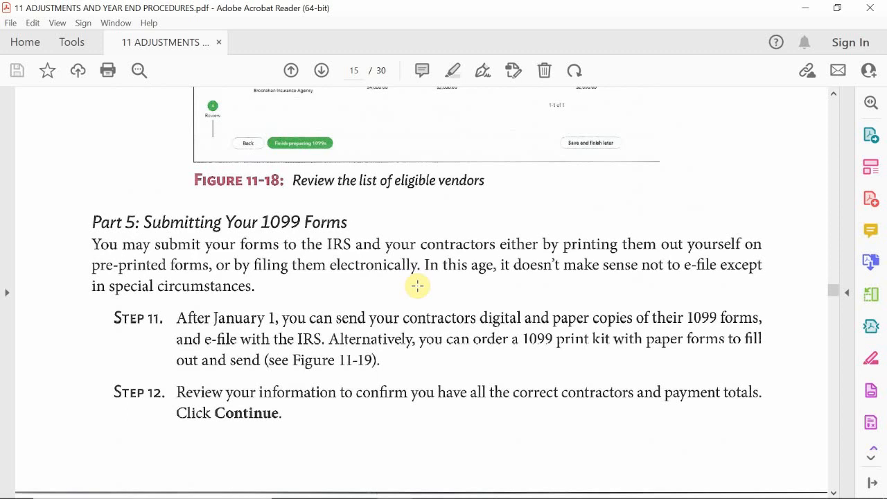
scroll(417, 285, down, 13)
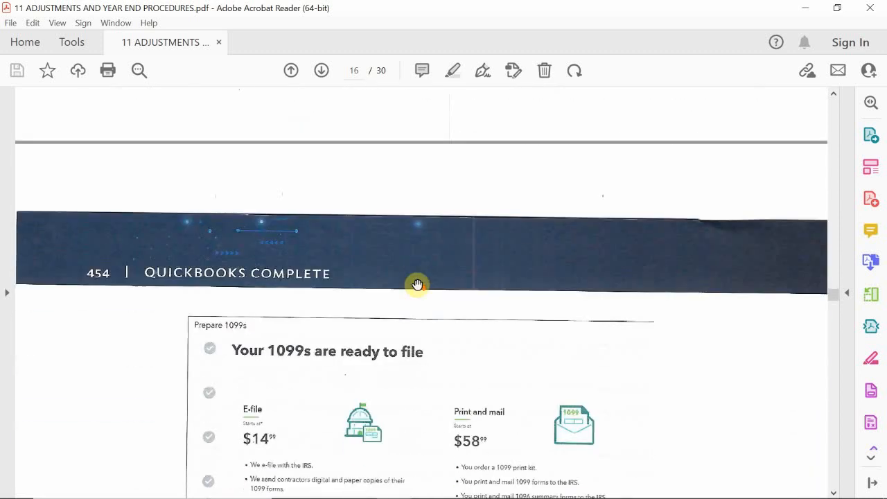
scroll(417, 284, down, 12)
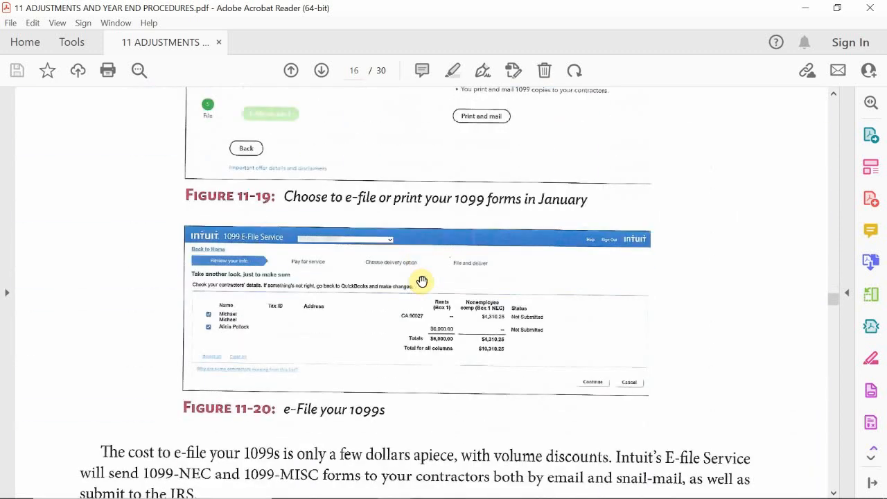
scroll(422, 281, down, 13)
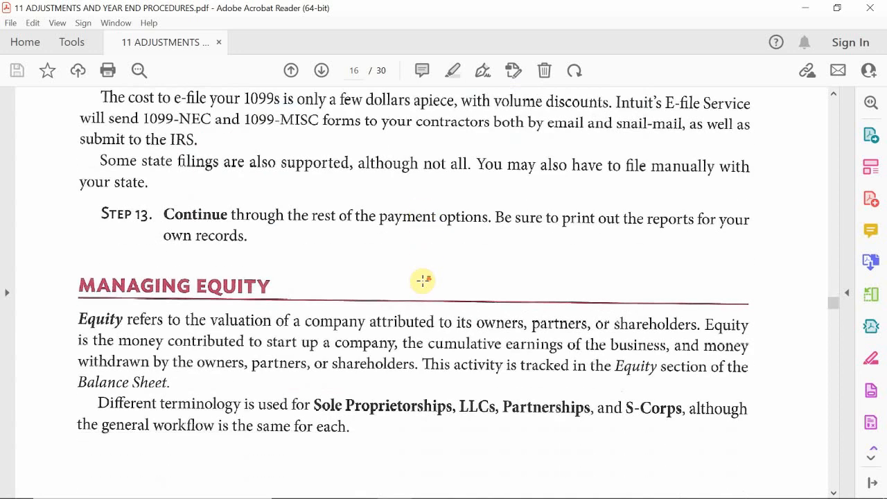
scroll(423, 280, down, 4)
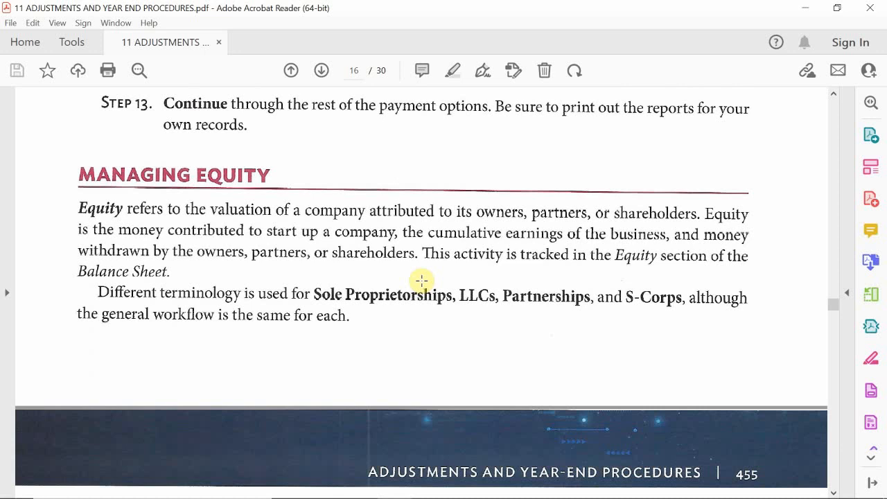
- Switch to QuickBooks Online in Chrome and view the Contractors list under Payroll, where 1099s are prepared
mouse_move(325, 492)
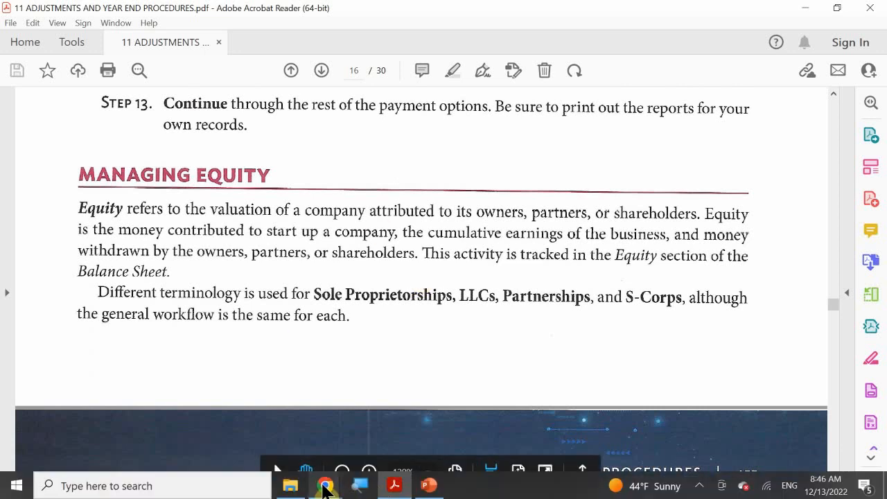
click(286, 430)
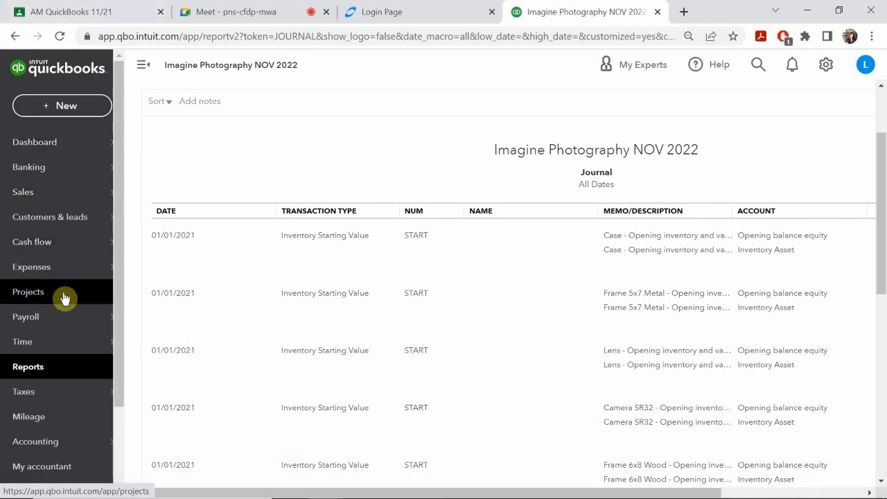
click(48, 324)
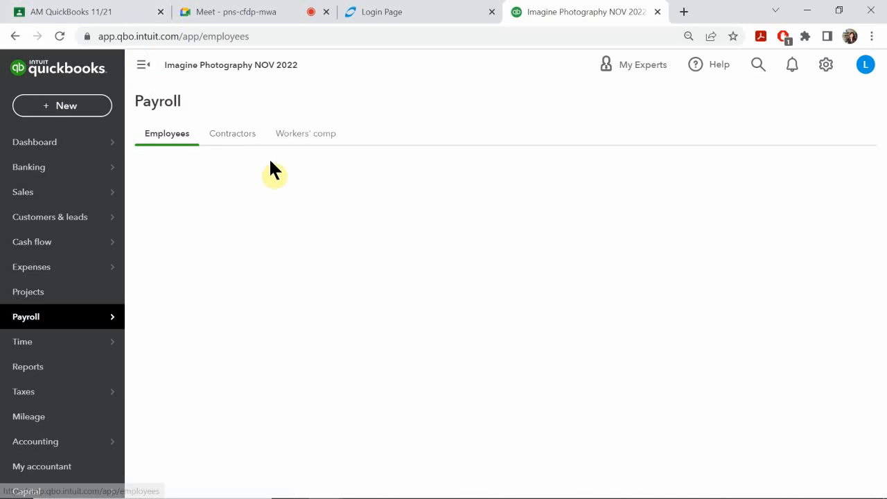
click(239, 141)
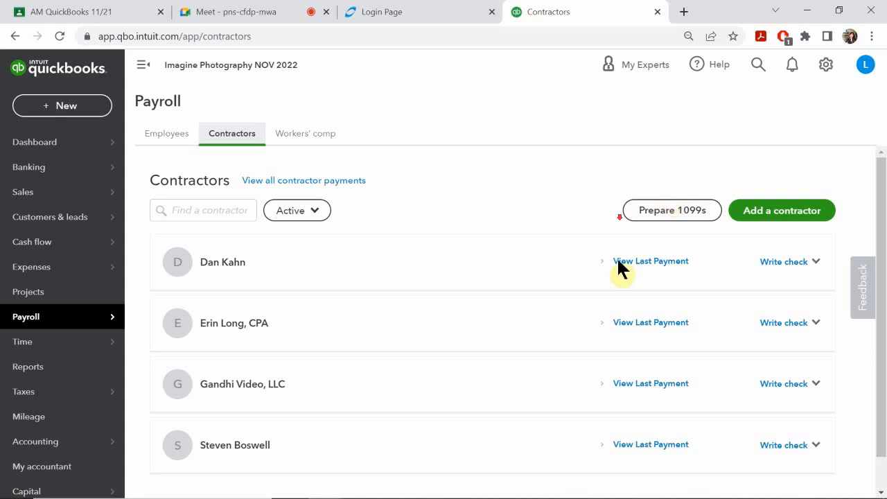
scroll(617, 262, down, 1)
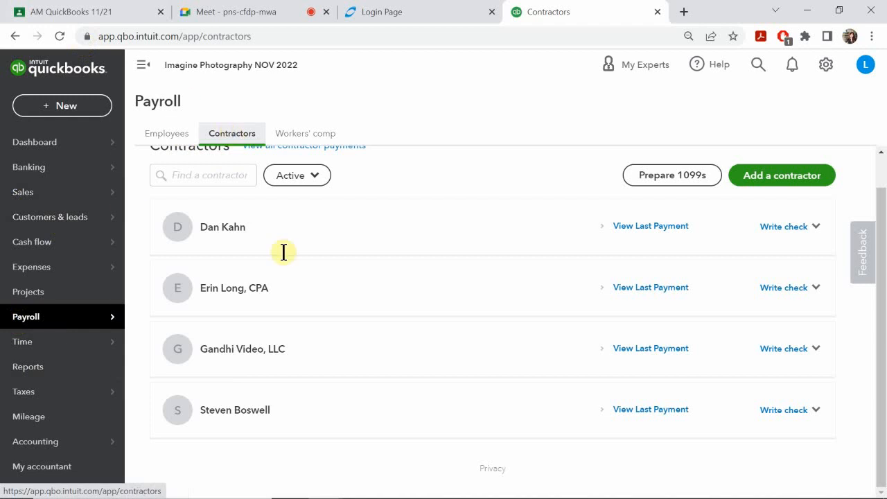
scroll(336, 304, up, 1)
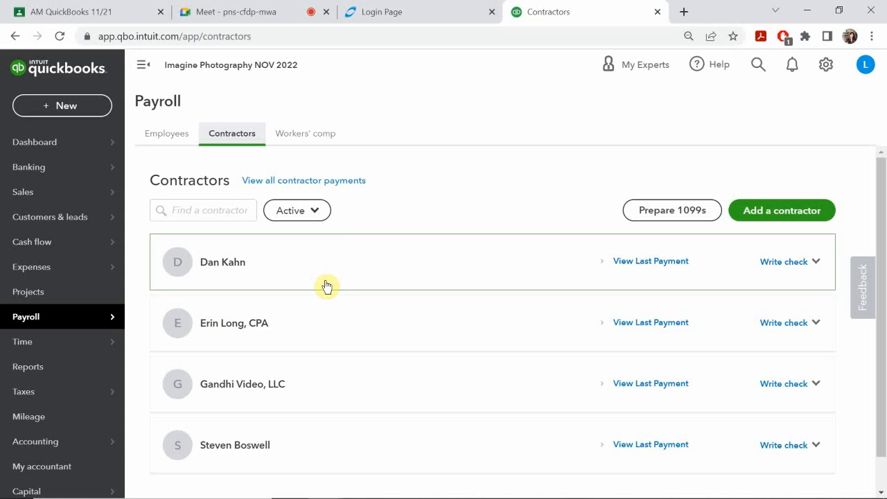
- Return to the Chapter 11 PDF in Acrobat Reader and read the introduction to Managing Equity
mouse_move(385, 468)
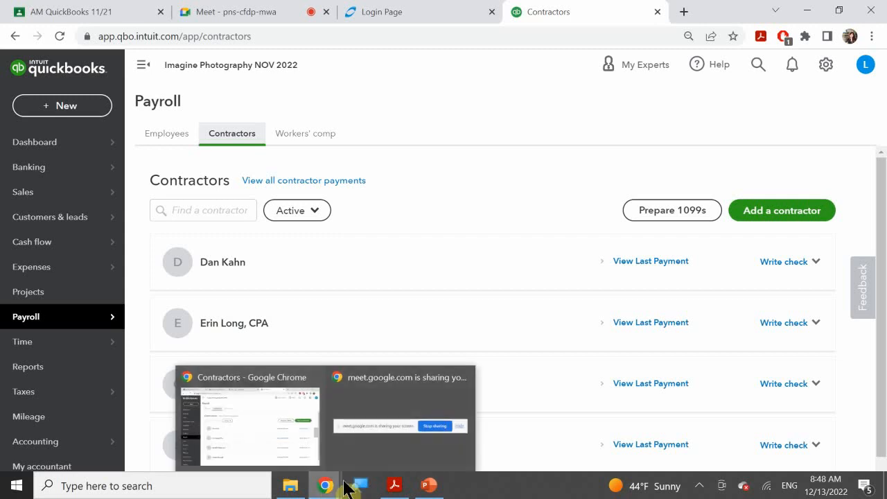
mouse_move(395, 485)
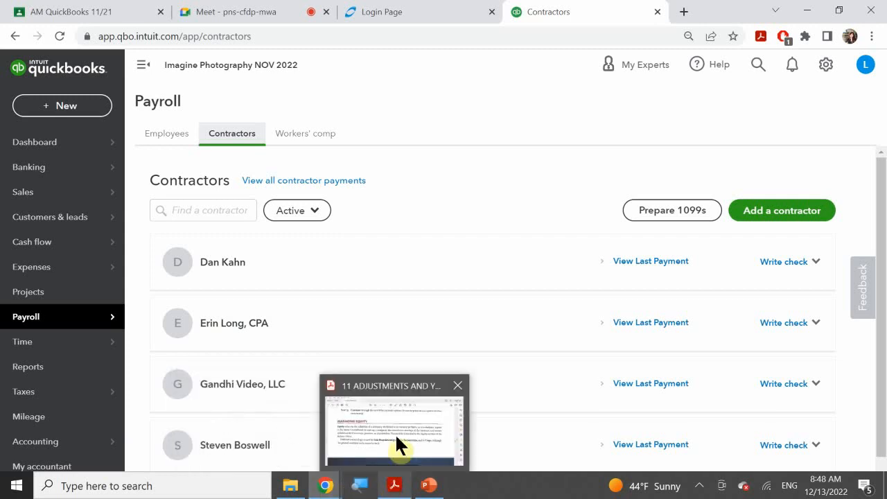
click(395, 435)
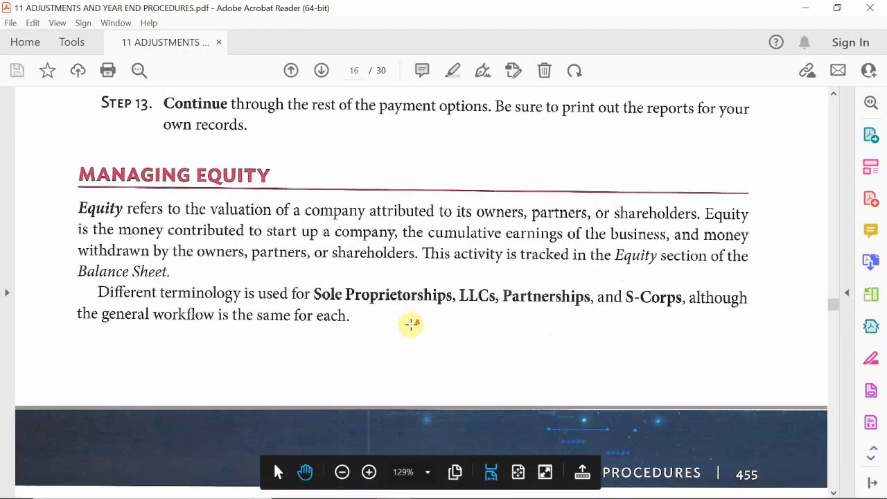
scroll(411, 324, down, 1)
scroll(411, 324, up, 2)
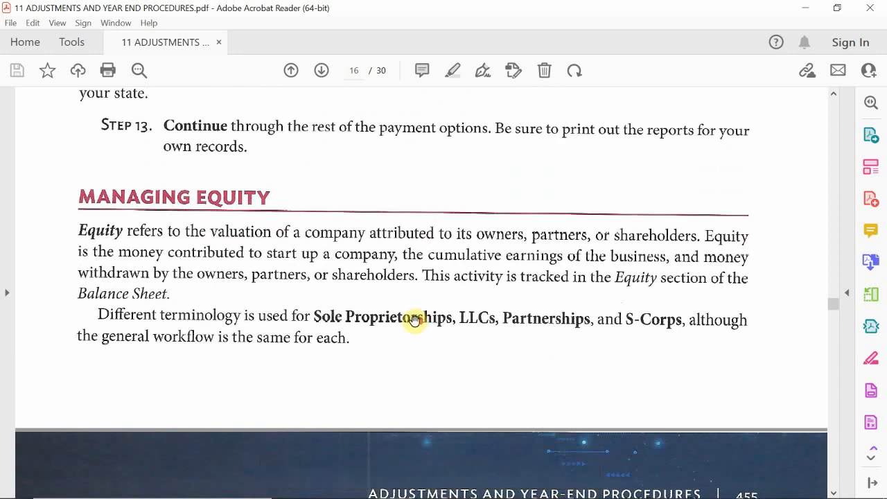
scroll(414, 322, down, 1)
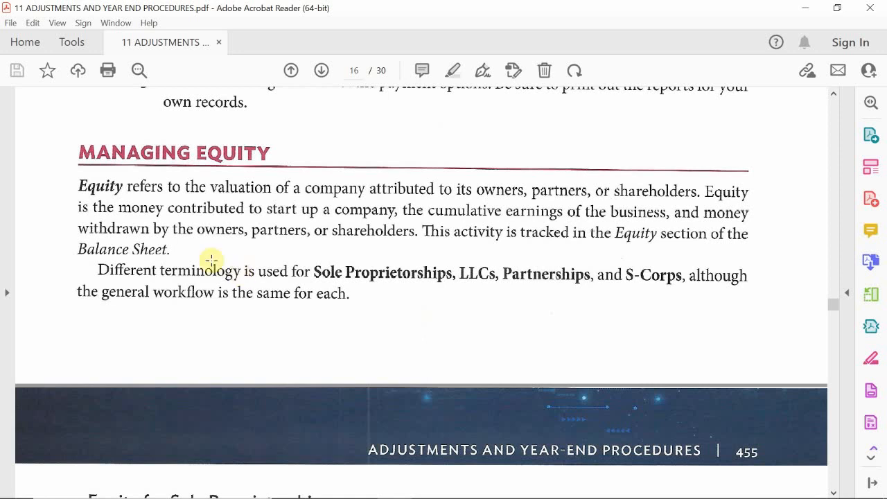
- Read the Equity for Sole Proprietorships section, including Figure 11-21, the Owner Investments and Owner Draws explanations, and the owner loan note
scroll(273, 265, down, 1)
scroll(273, 265, down, 9)
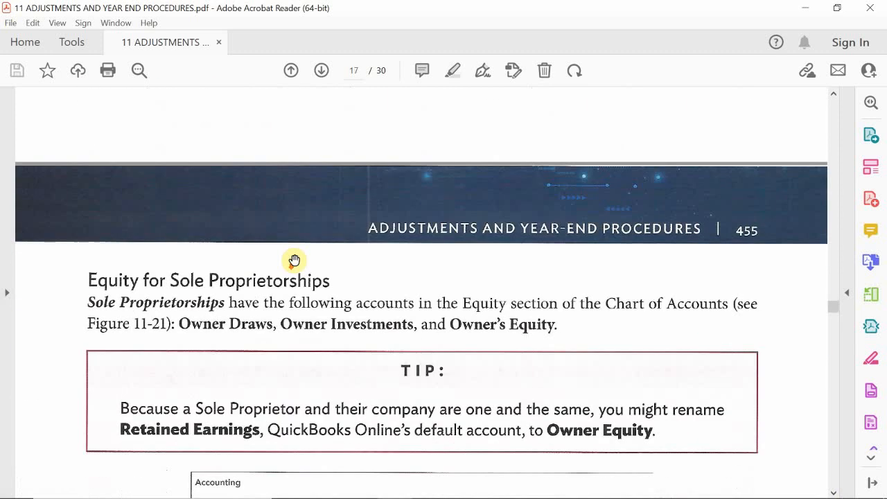
scroll(295, 259, down, 2)
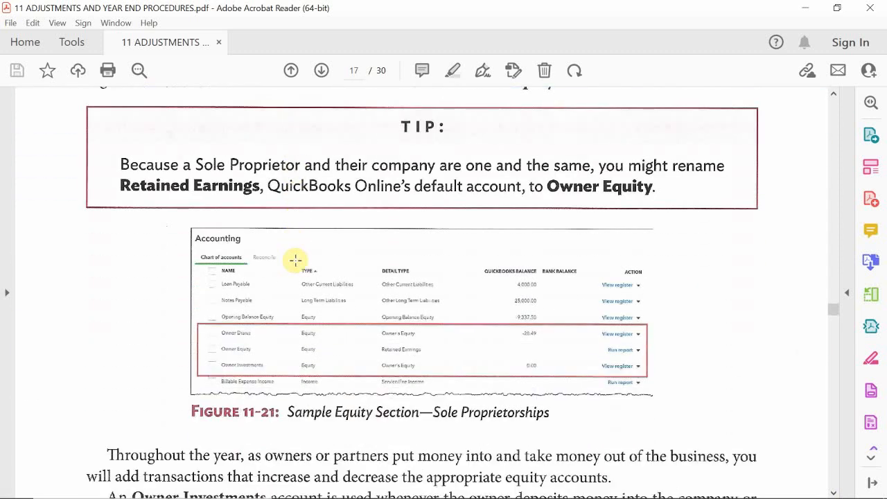
scroll(293, 265, up, 2)
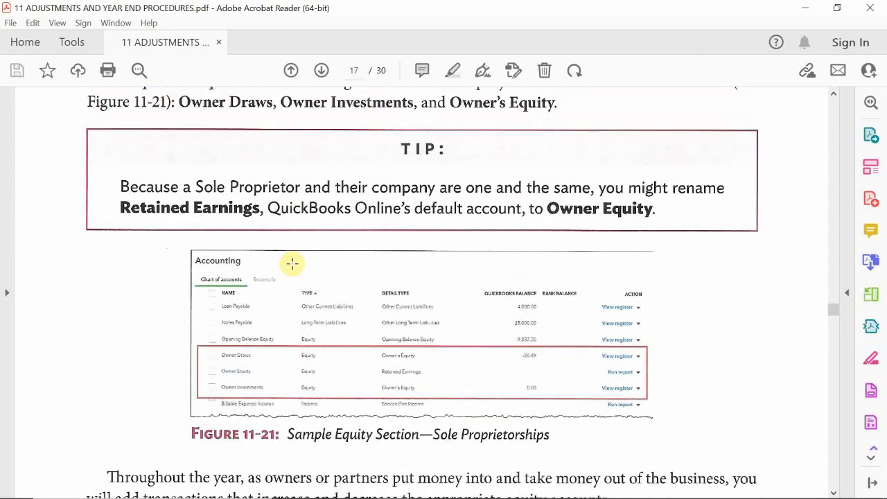
scroll(291, 263, down, 4)
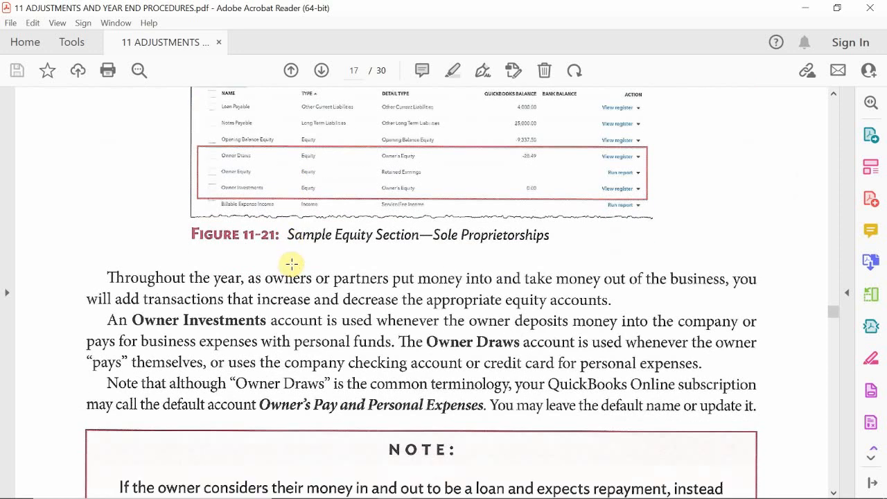
scroll(292, 264, down, 2)
scroll(292, 263, down, 2)
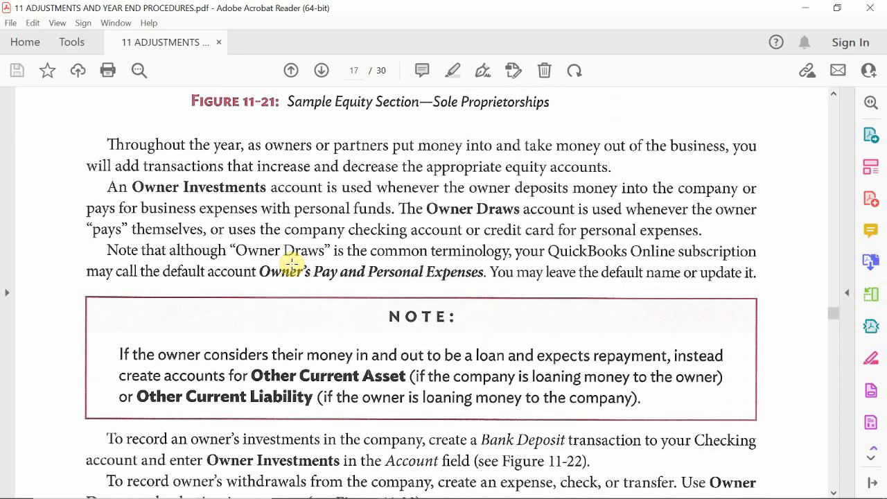
scroll(290, 261, down, 3)
- Switch to QuickBooks Online in Chrome and open the Chart of Accounts for Imagine Photography
mouse_move(307, 485)
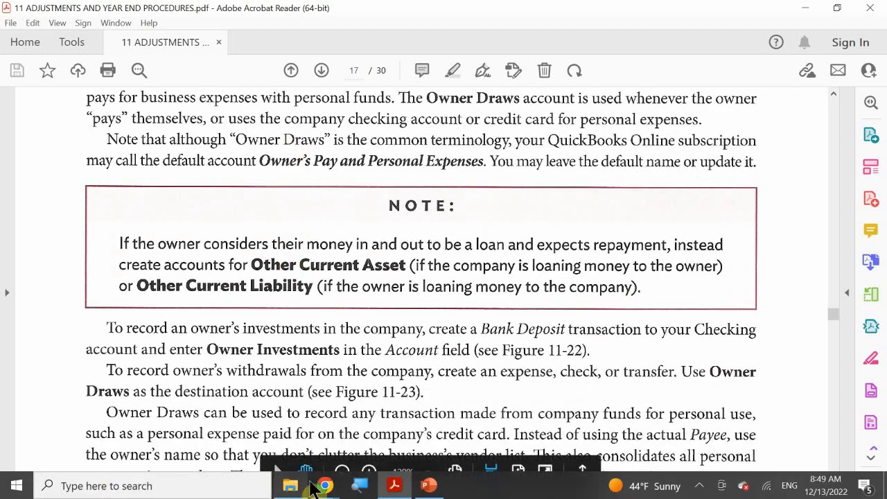
click(266, 398)
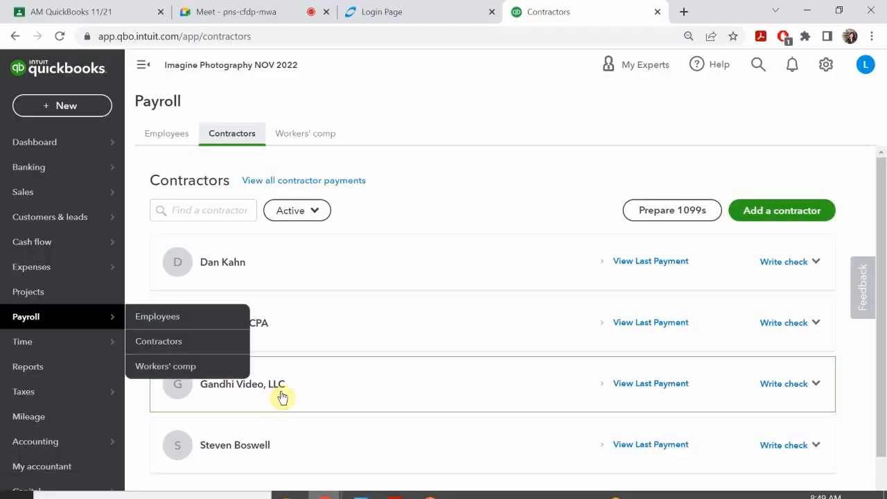
click(830, 68)
click(305, 203)
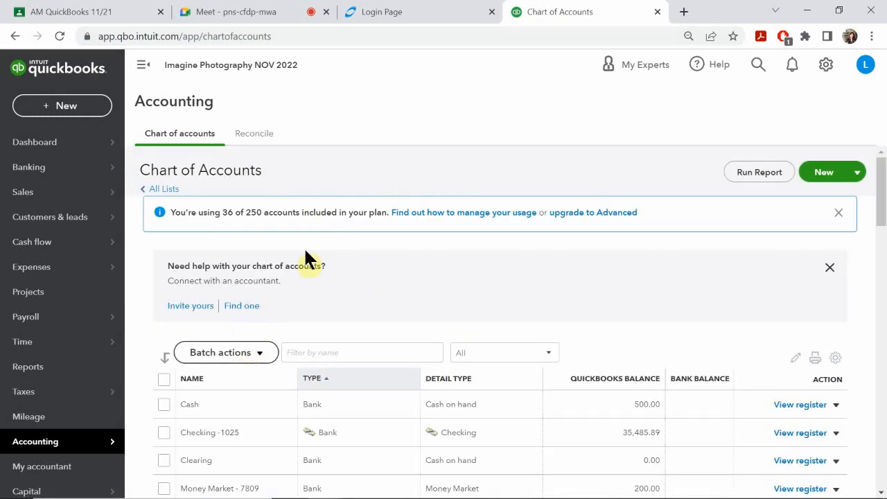
- Filter the Chart of Accounts by the name "owner" to find the owner equity accounts
scroll(347, 312, down, 5)
scroll(353, 316, up, 5)
click(322, 353)
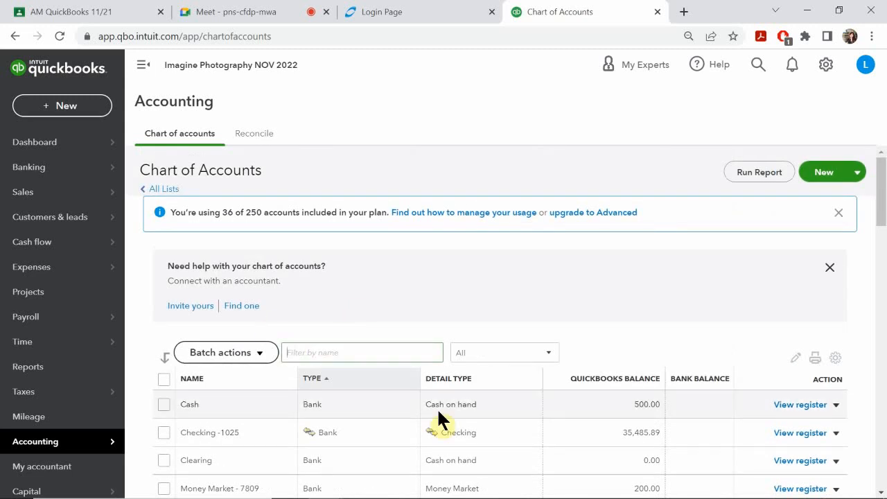
text(owner)
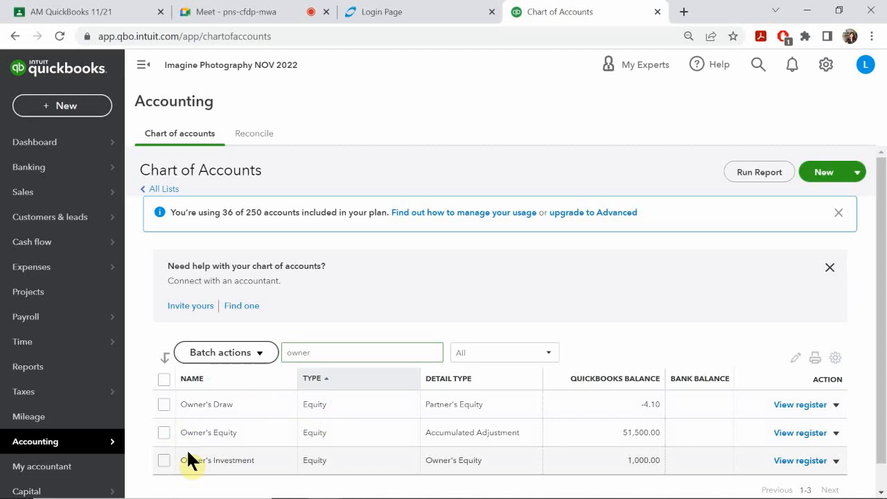
- Switch to the Chapter 11 PDF in Acrobat Reader and read how to record owner investments and draws, including Figures 11-22 to 11-24
scroll(222, 440, down, 2)
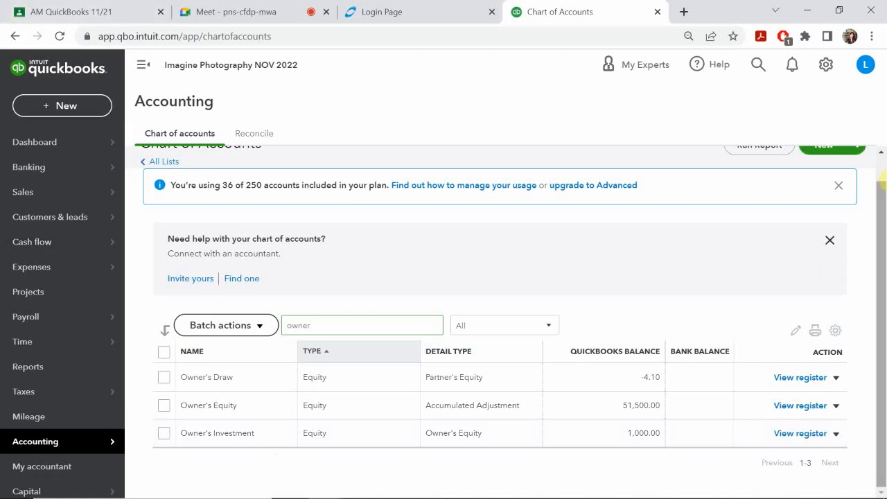
mouse_move(62, 488)
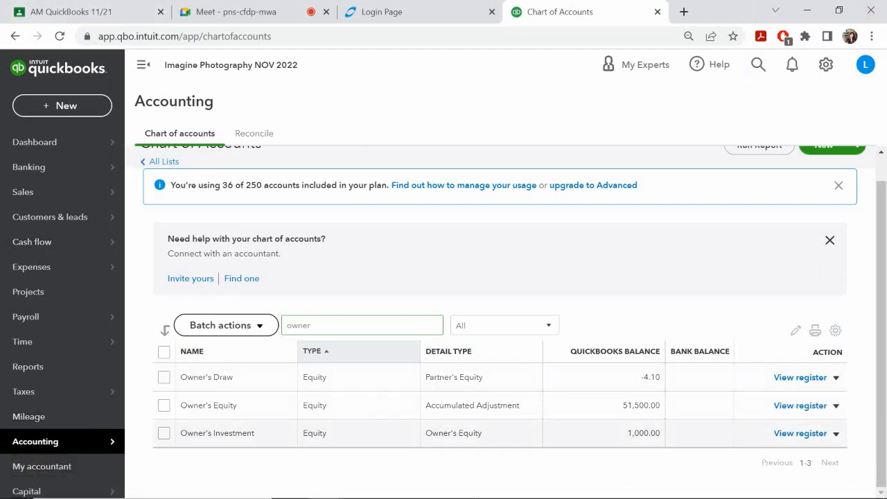
mouse_move(392, 484)
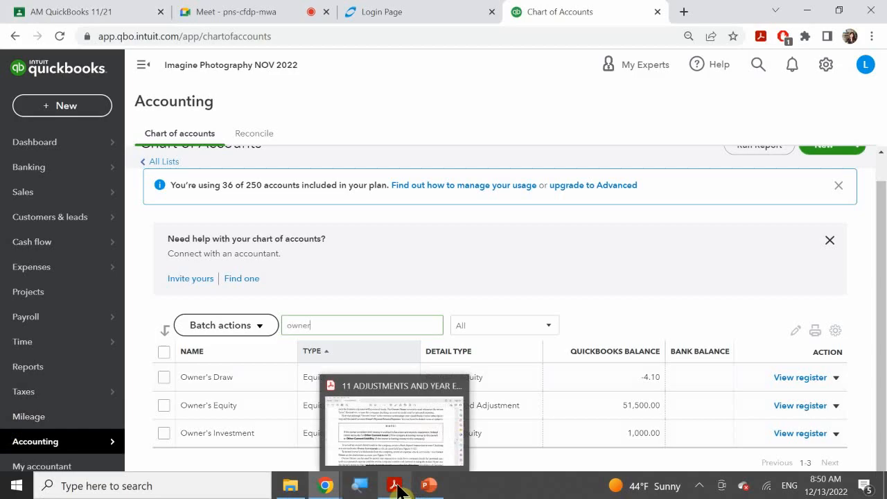
click(393, 443)
scroll(443, 307, down, 4)
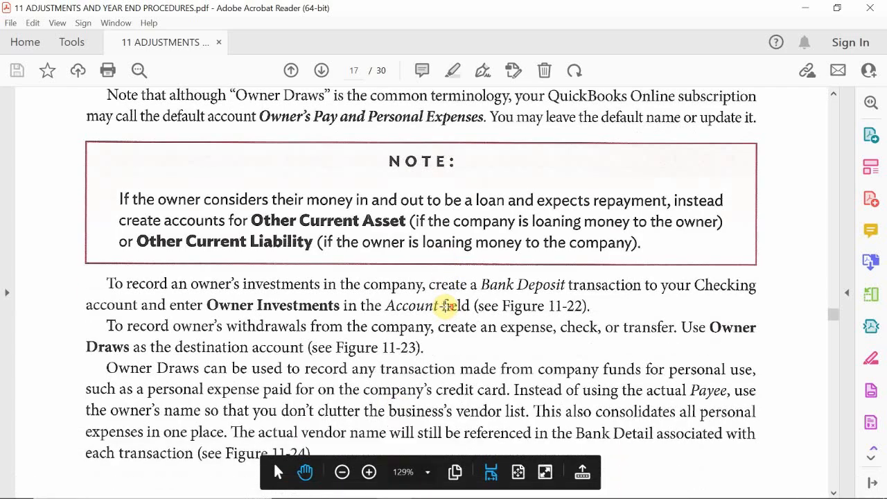
scroll(448, 303, down, 5)
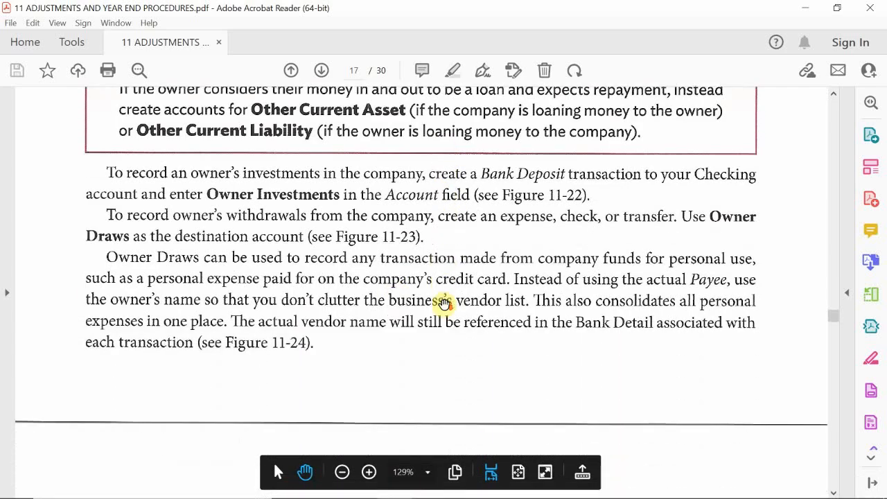
scroll(450, 301, down, 15)
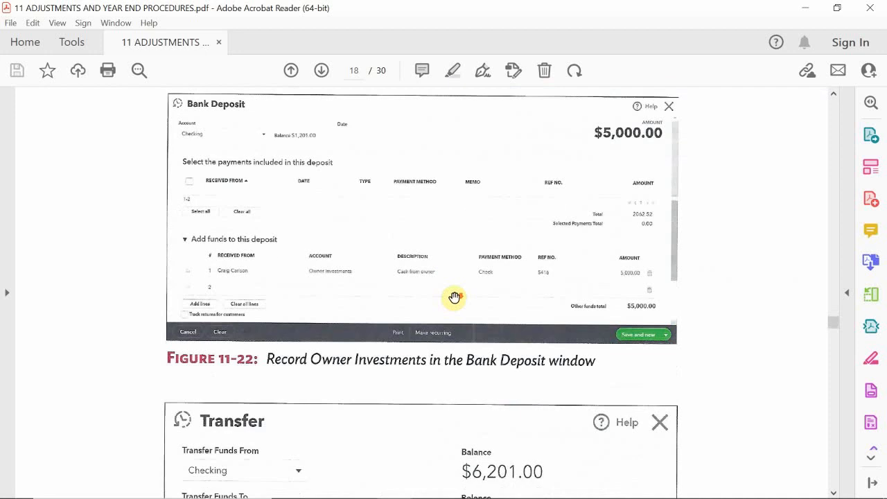
scroll(454, 297, down, 2)
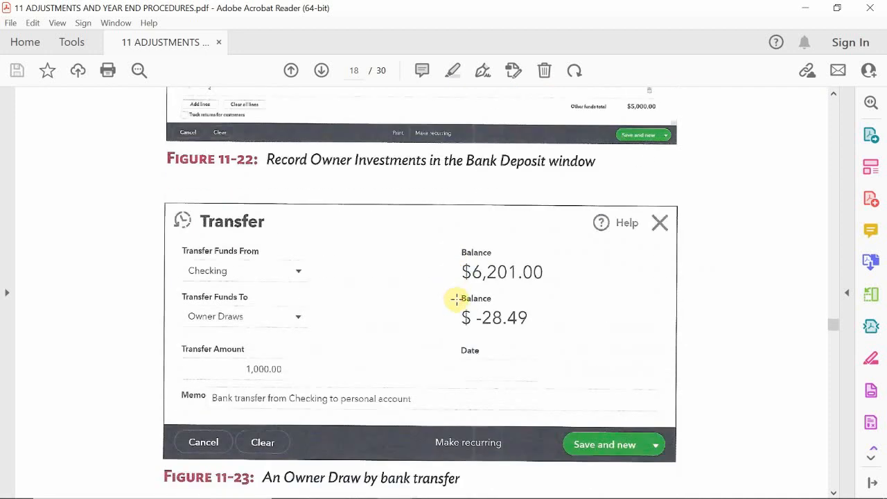
scroll(455, 299, down, 10)
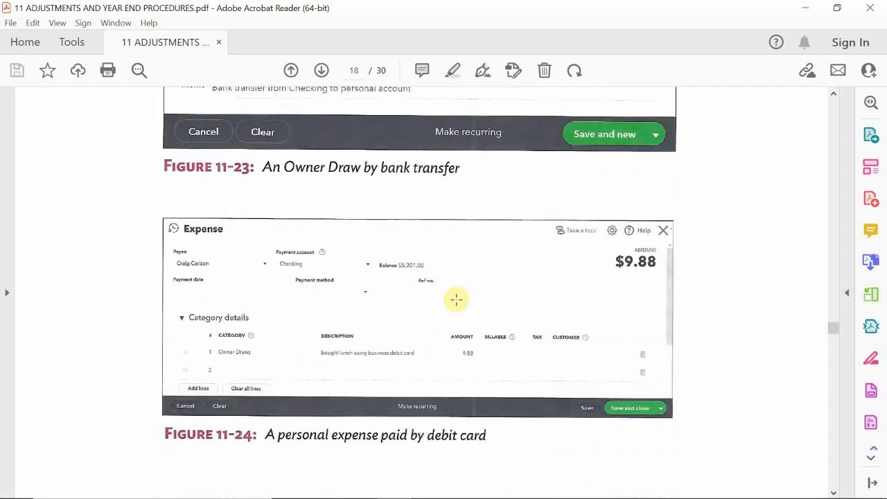
- Read the commingling warning and the equity sections for LLCs, partnerships and S-Corps, continuing to the Closing the Books heading
scroll(456, 299, down, 10)
scroll(456, 299, down, 7)
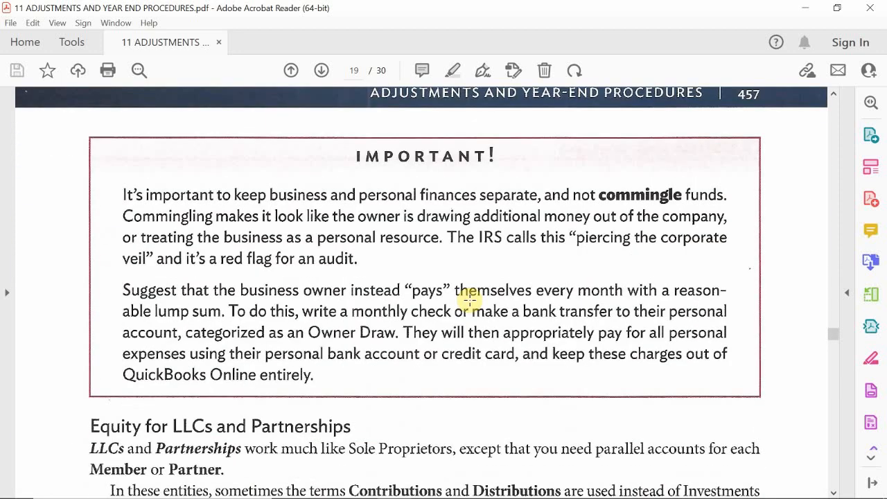
scroll(469, 300, down, 2)
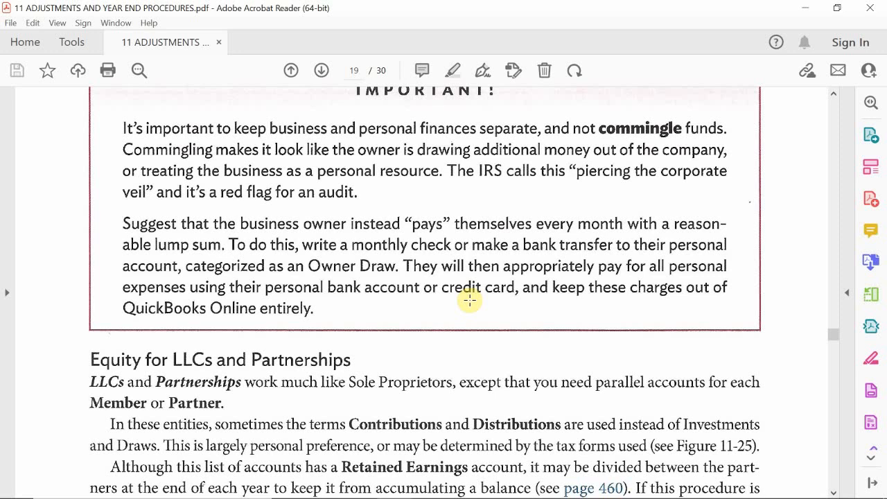
scroll(469, 300, down, 5)
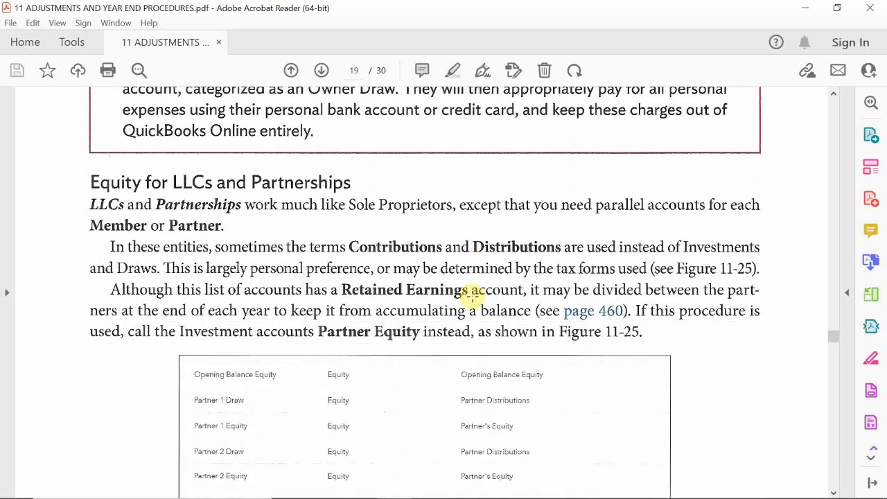
scroll(471, 294, down, 14)
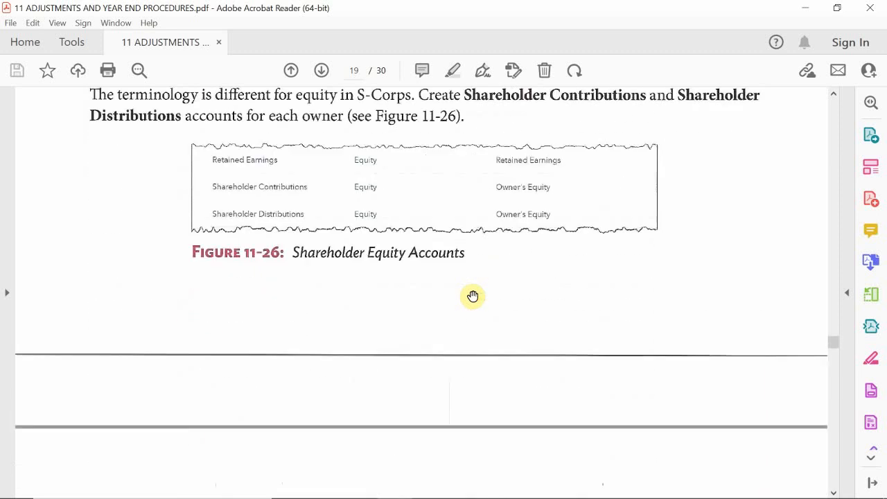
scroll(472, 296, down, 12)
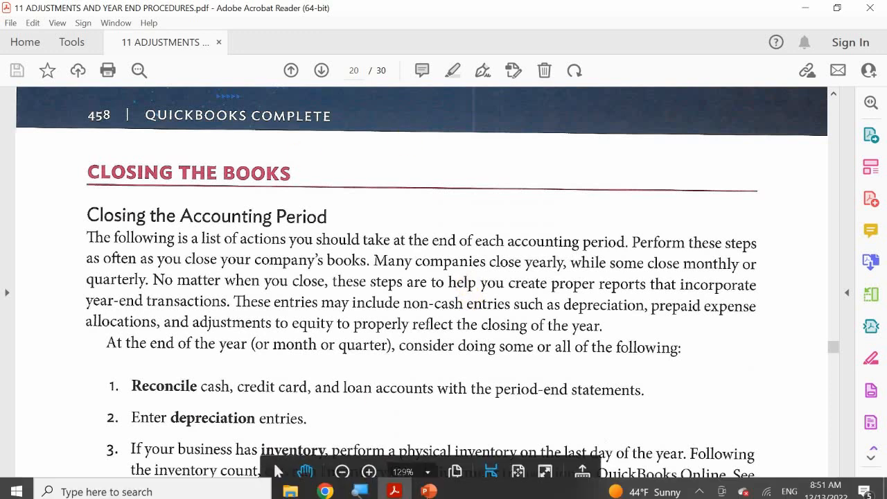
- Switch to the PowerPoint slide show and advance to the Adjustments Close Equity slide
mouse_move(428, 485)
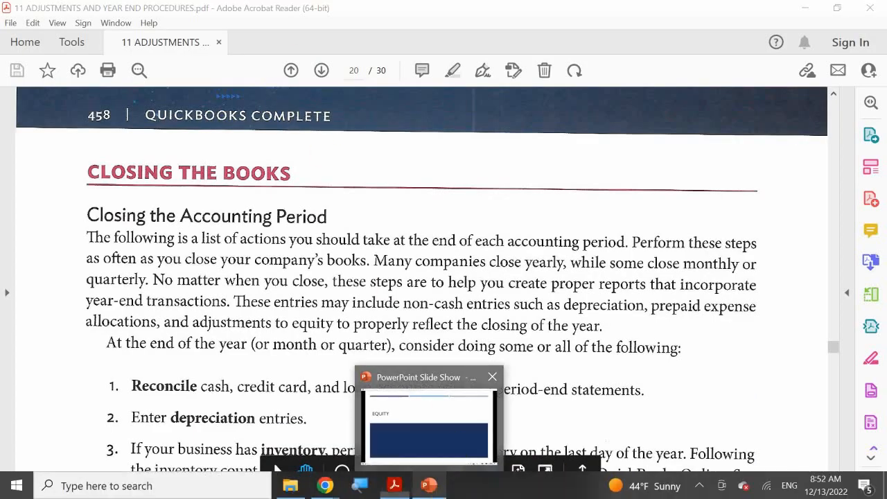
click(428, 485)
click(366, 257)
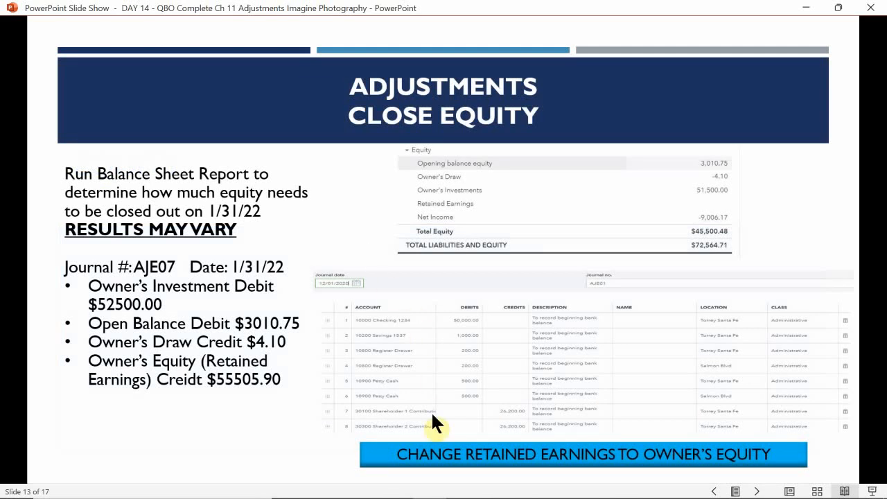
- Return to the PDF in Acrobat Reader and skim the Closing the Accounting Period checklist, ending back at its introduction
mouse_move(372, 497)
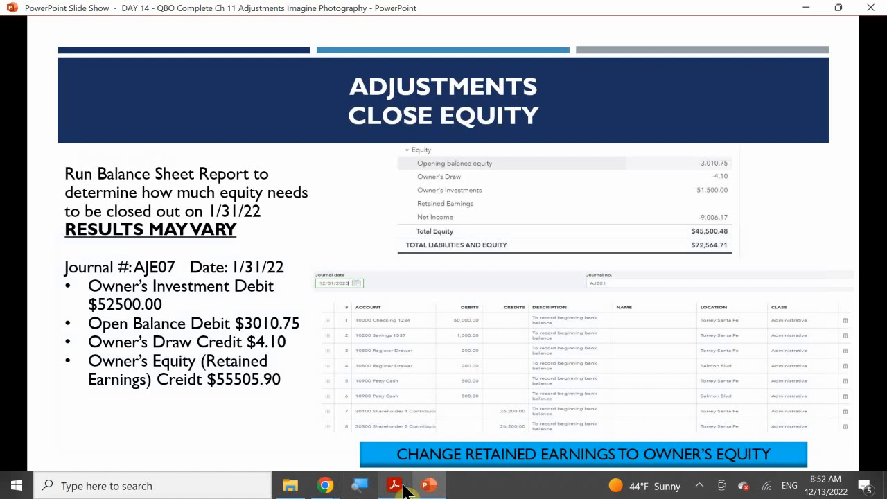
mouse_move(394, 485)
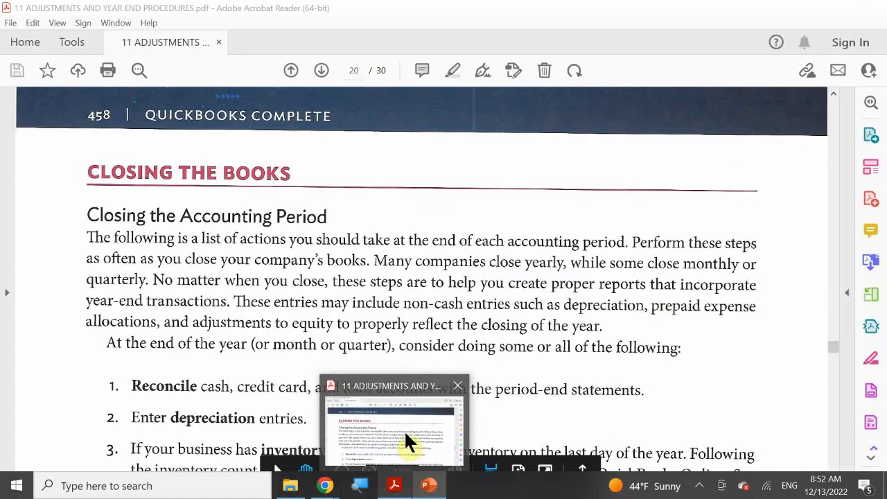
click(404, 429)
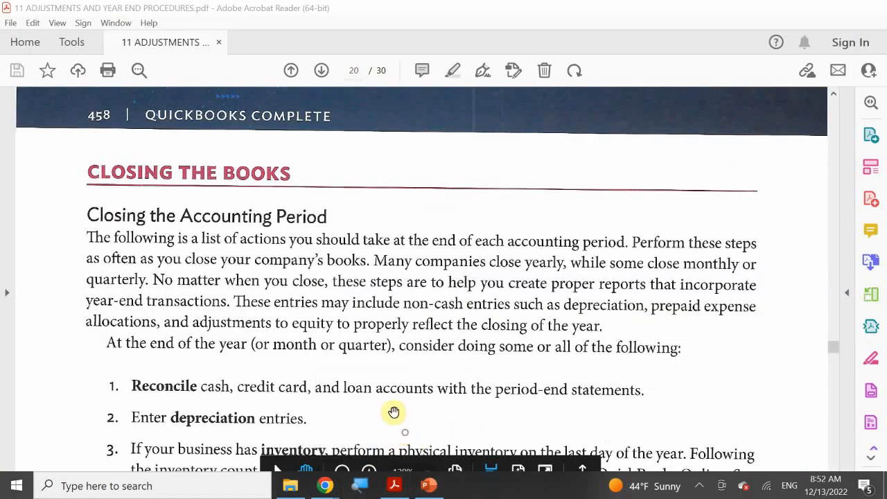
scroll(397, 316, down, 3)
scroll(396, 315, down, 7)
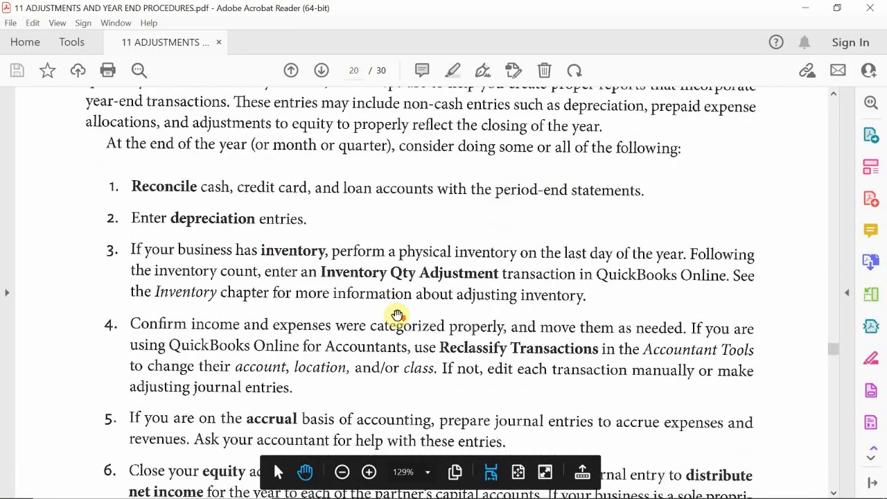
scroll(396, 315, down, 9)
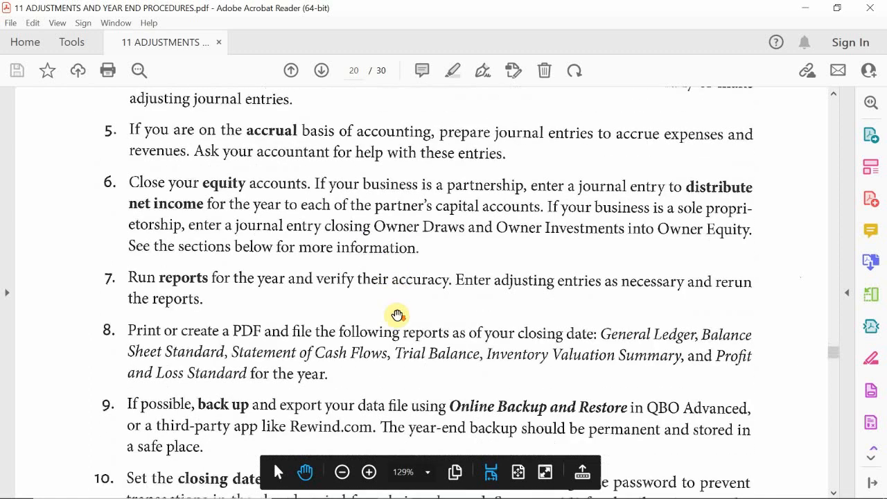
scroll(396, 314, down, 6)
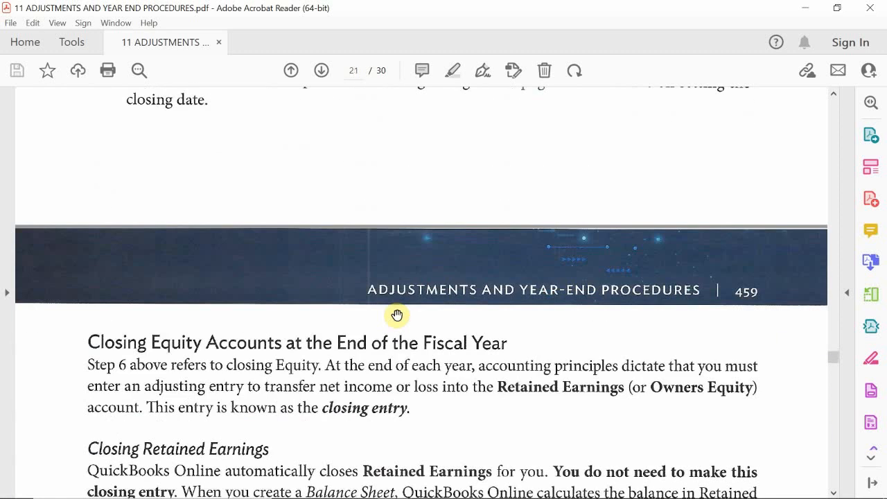
scroll(406, 313, up, 6)
scroll(407, 310, up, 10)
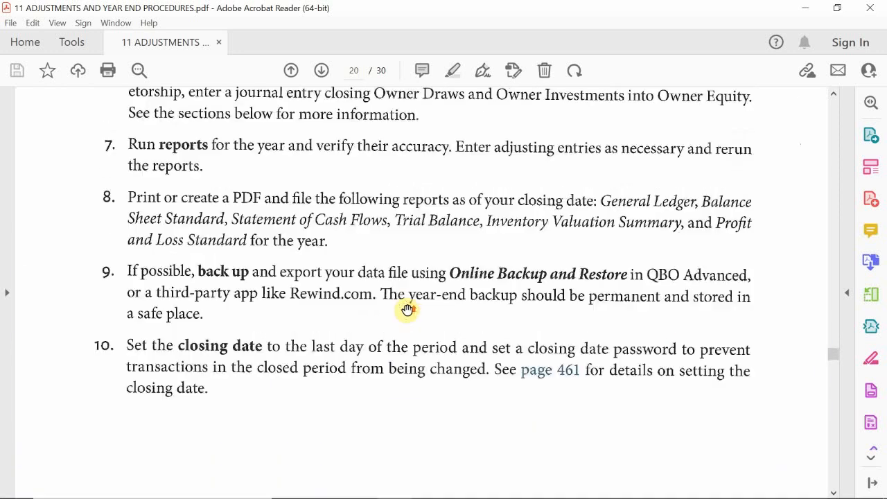
scroll(408, 310, up, 7)
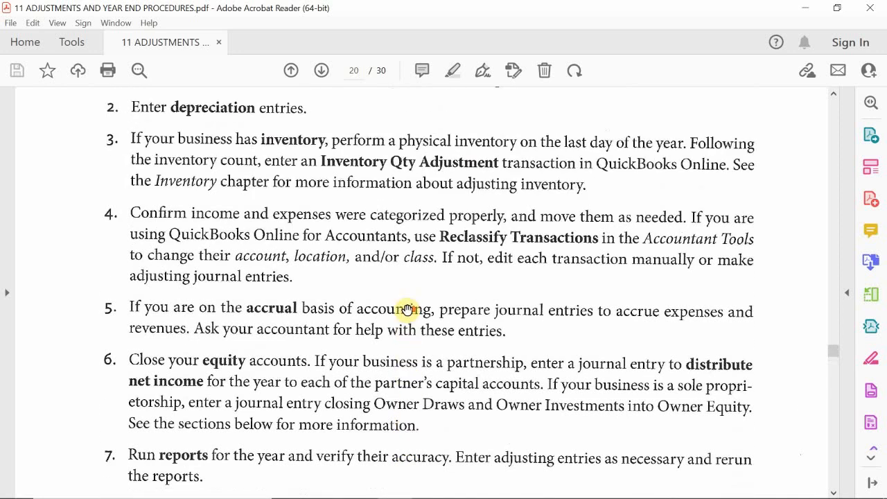
scroll(407, 310, up, 1)
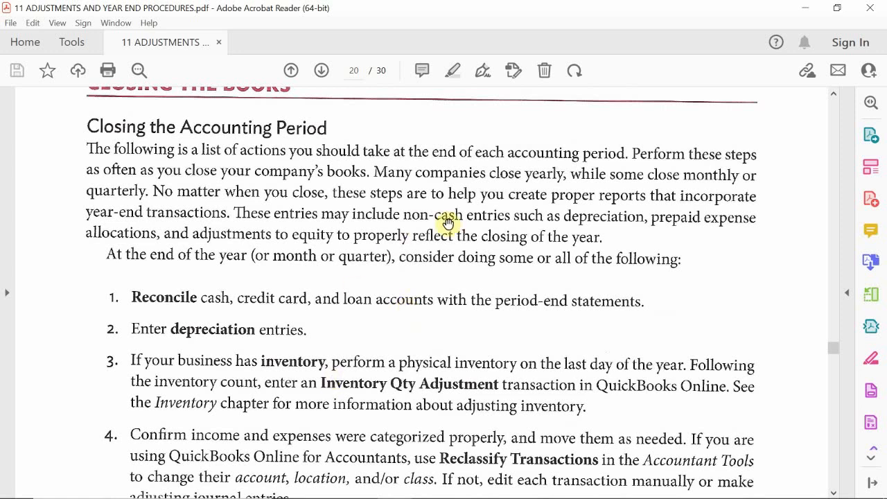
- Read closing checklist items 1 to 6, from reconciling accounts and depreciation entries through closing the equity accounts
scroll(511, 204, down, 3)
scroll(512, 209, down, 1)
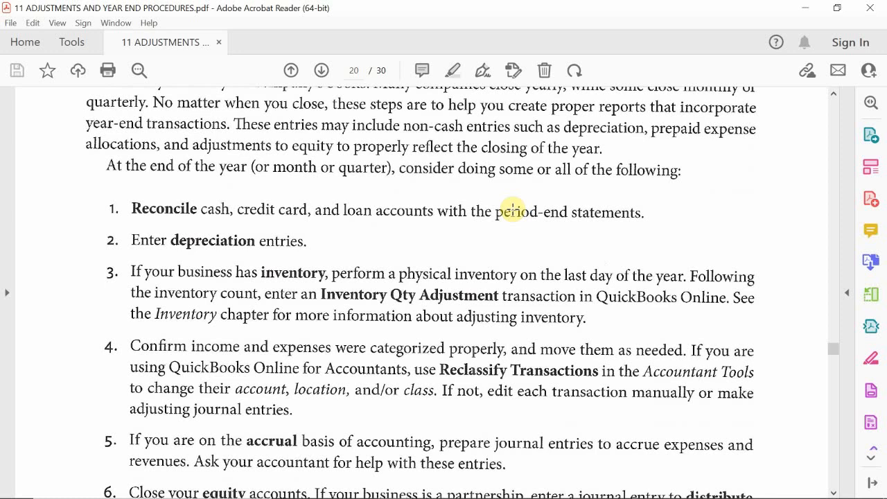
scroll(513, 210, down, 1)
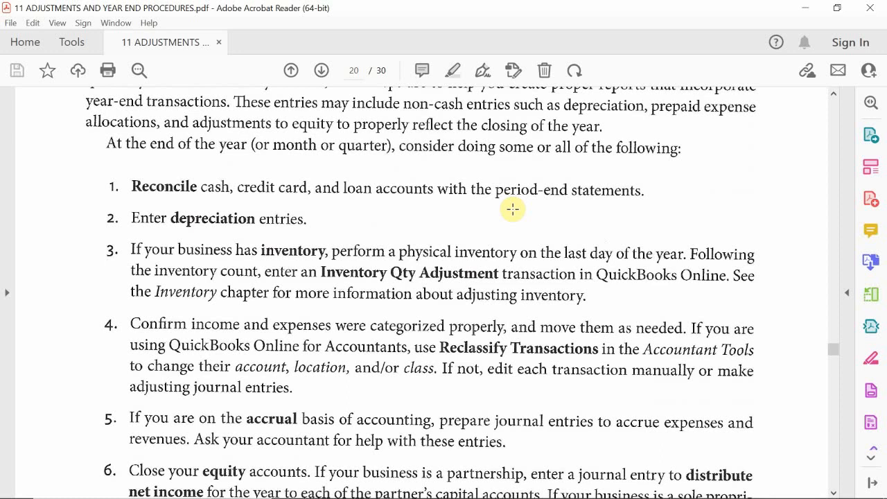
scroll(512, 209, down, 3)
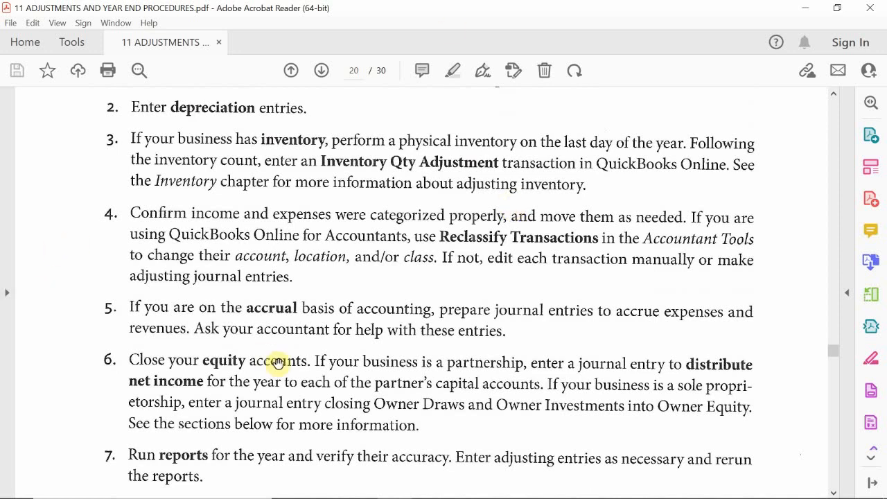
scroll(275, 361, down, 1)
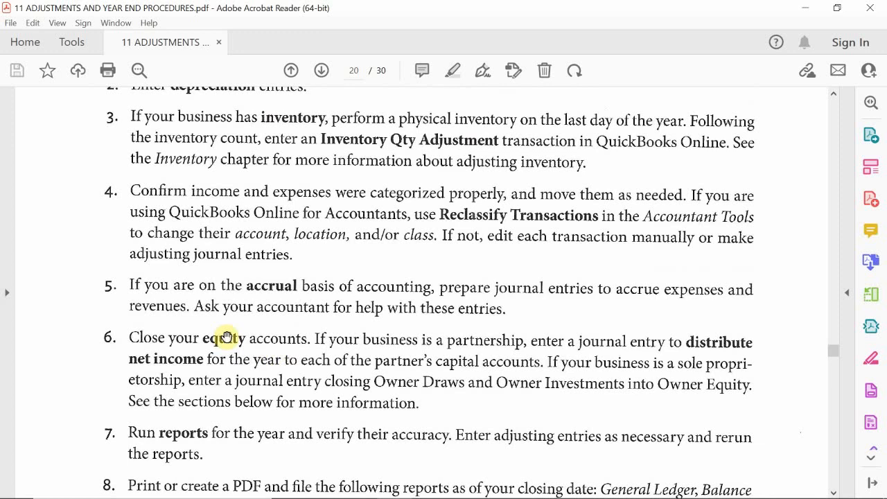
scroll(225, 338, down, 1)
scroll(95, 343, down, 1)
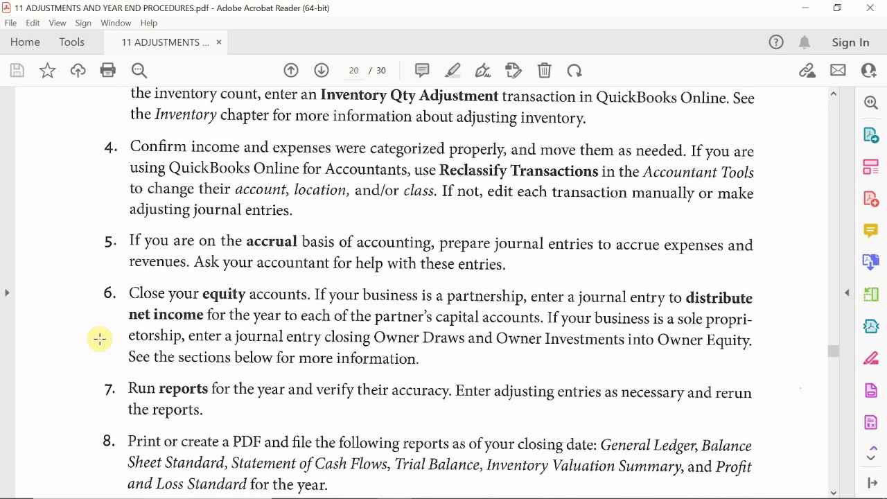
- Read closing checklist items 7 to 10 on running and filing reports, backing up data and setting the closing date
scroll(100, 338, down, 4)
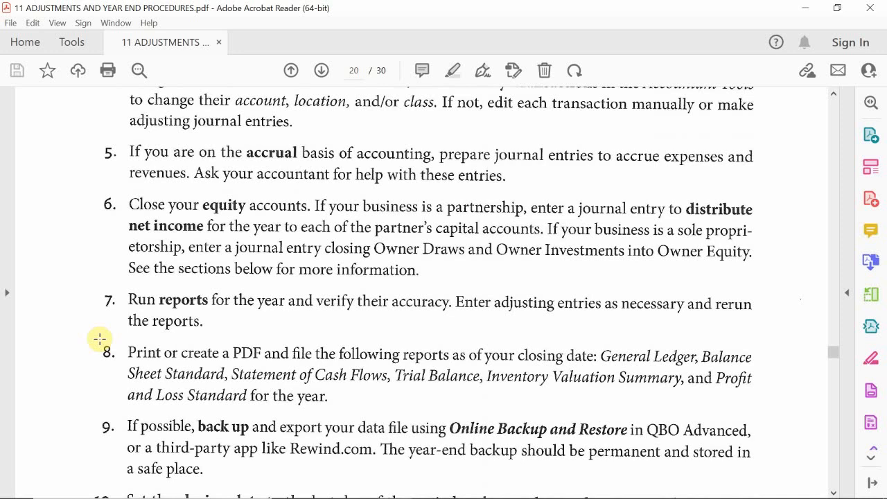
scroll(346, 390, down, 1)
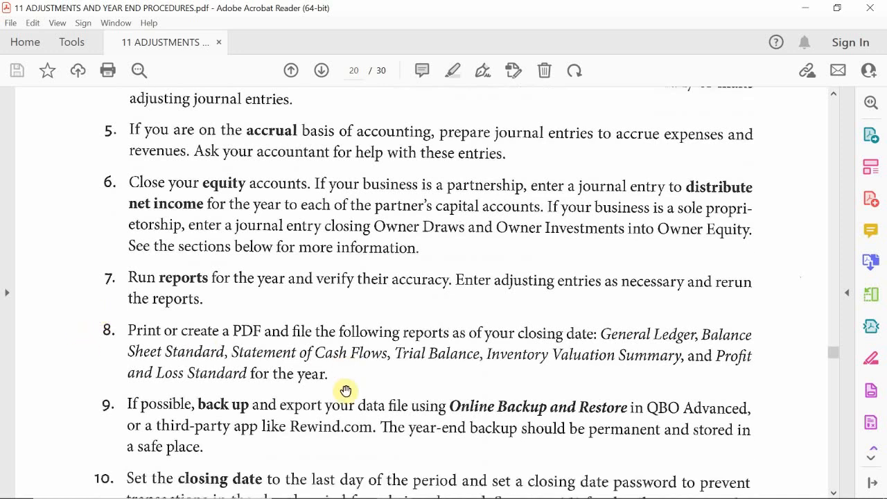
scroll(346, 390, down, 3)
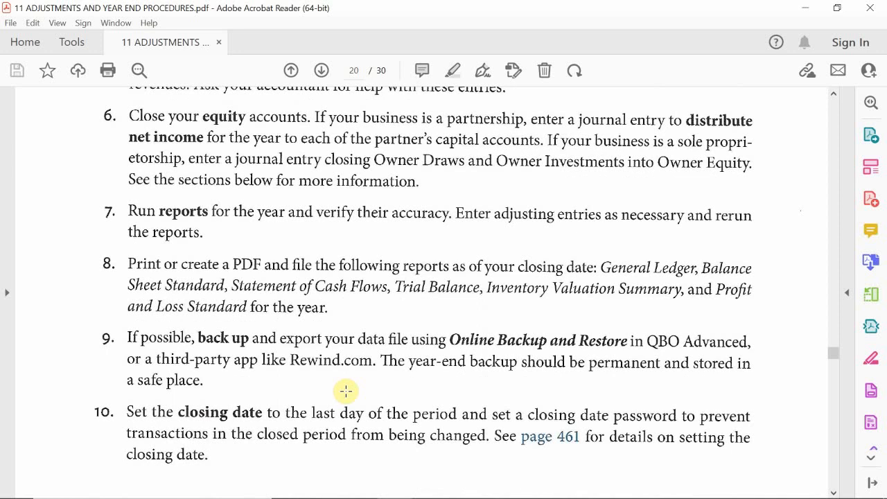
scroll(346, 391, down, 1)
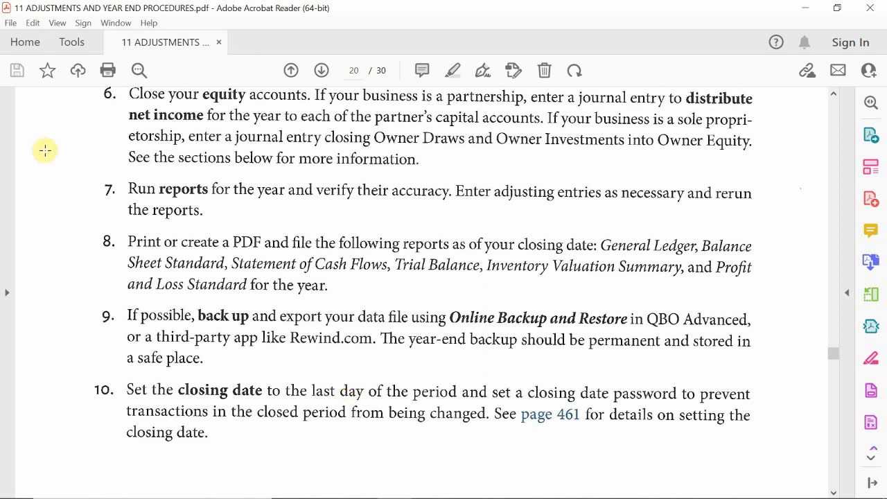
scroll(134, 181, up, 1)
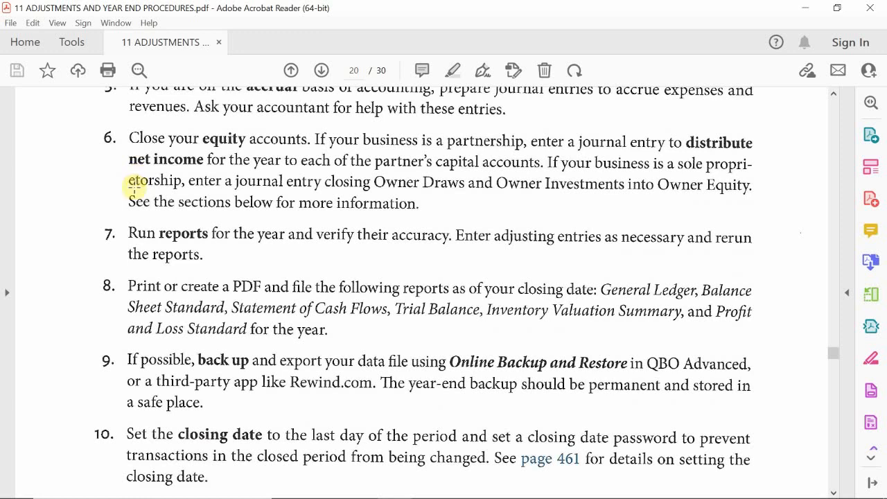
scroll(142, 201, up, 1)
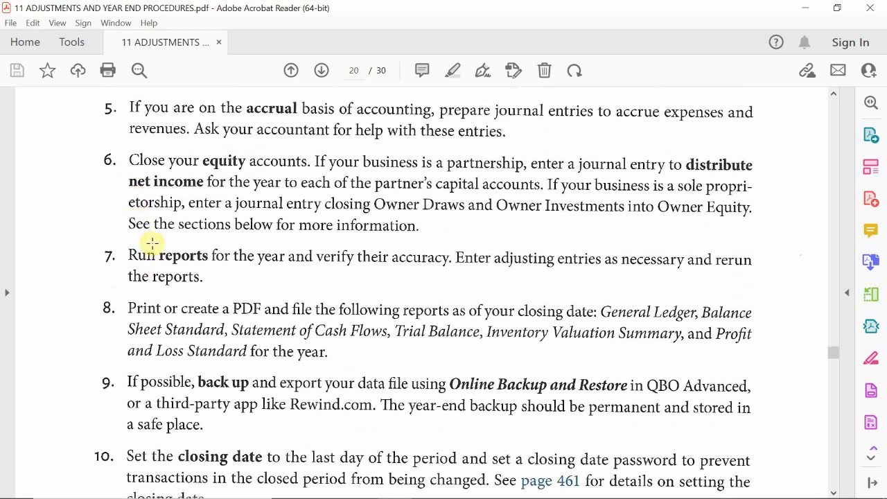
- Revisit closing checklist item 6 on equity and read the Closing Retained Earnings section with its Table 11-2 example
scroll(152, 242, up, 1)
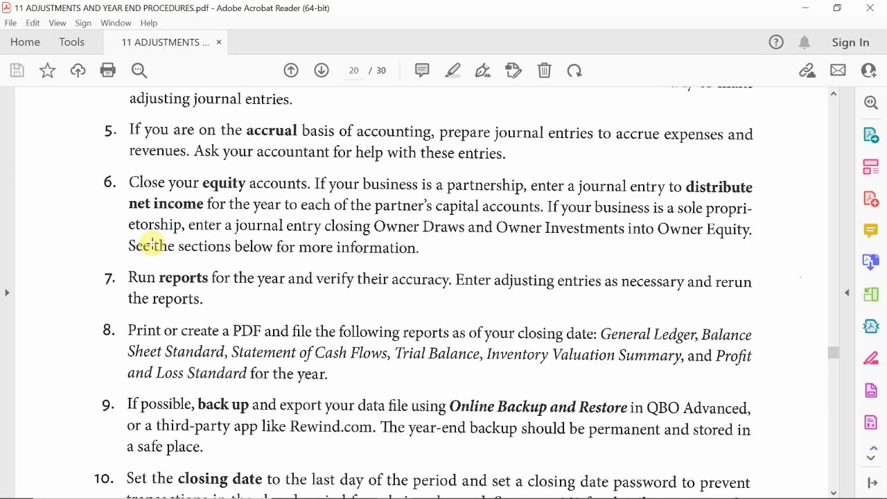
scroll(152, 243, up, 1)
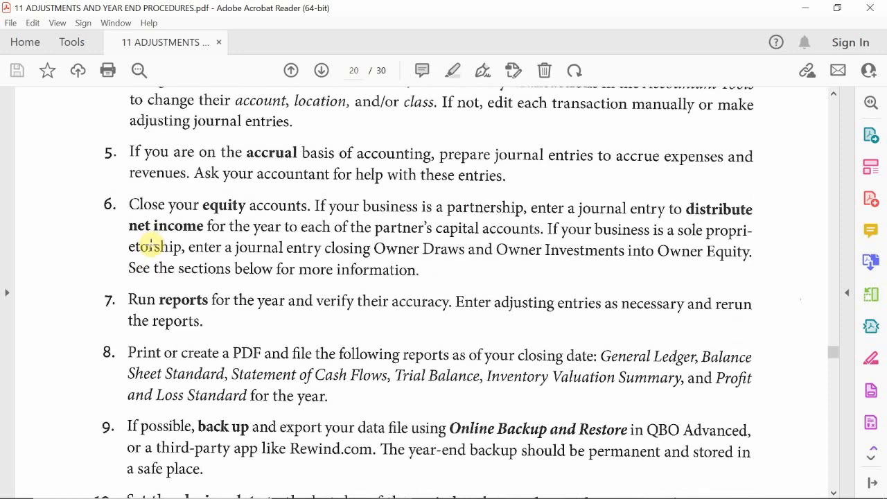
scroll(150, 244, down, 8)
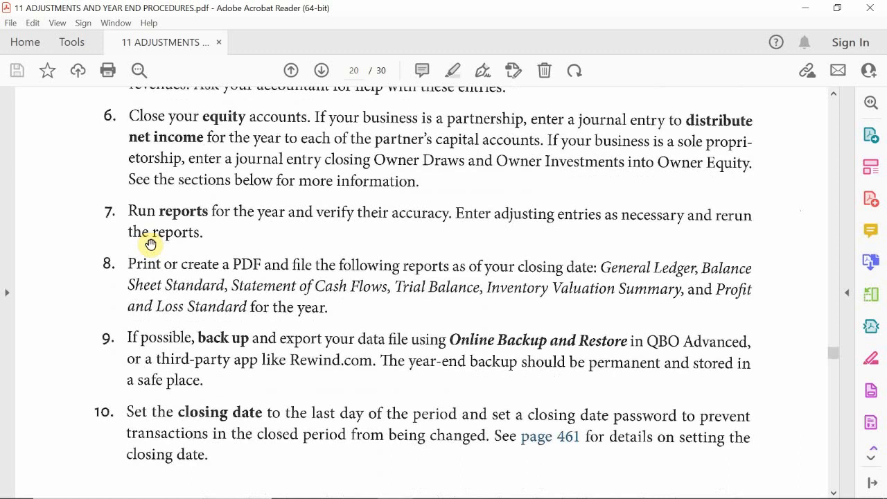
scroll(150, 244, down, 10)
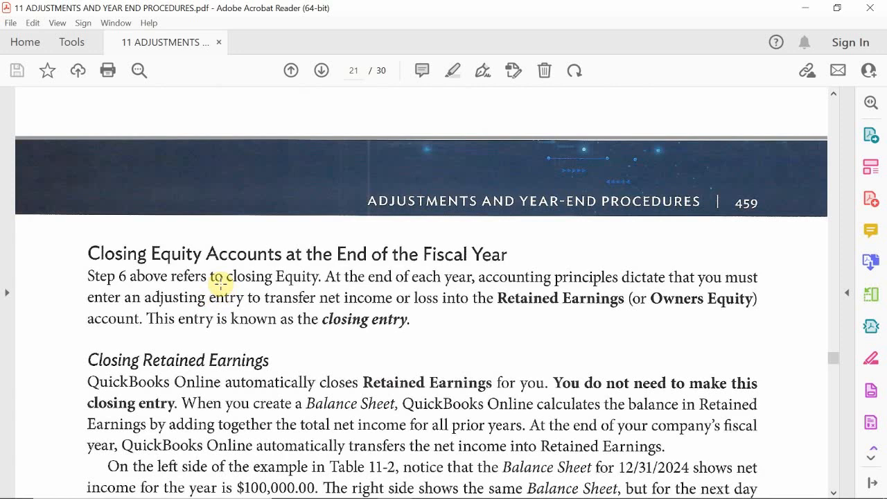
scroll(218, 282, down, 7)
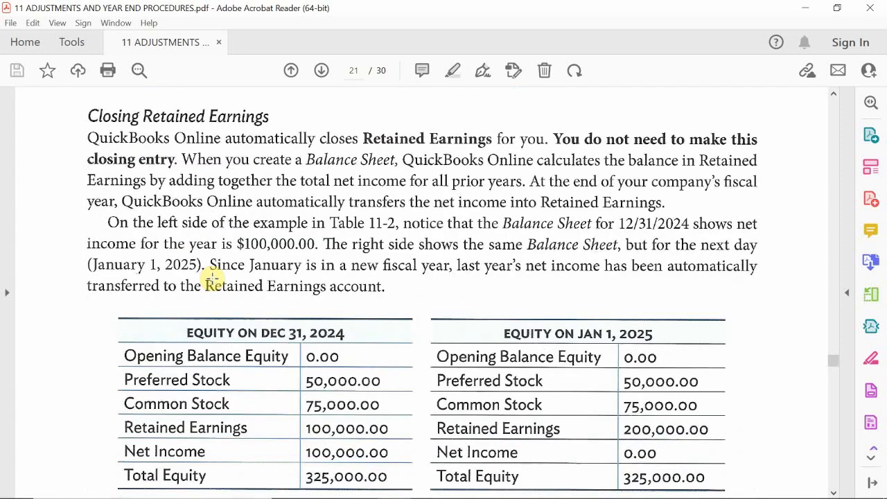
scroll(211, 277, down, 2)
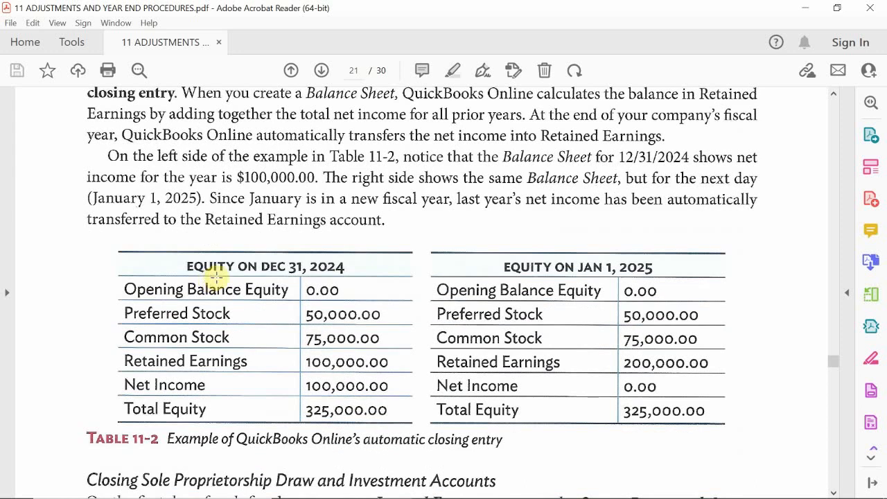
- Skim the closing entries for sole proprietorships, LLCs, partnerships and S-Corps, continuing to the Setting the Closing Date section
scroll(212, 277, down, 12)
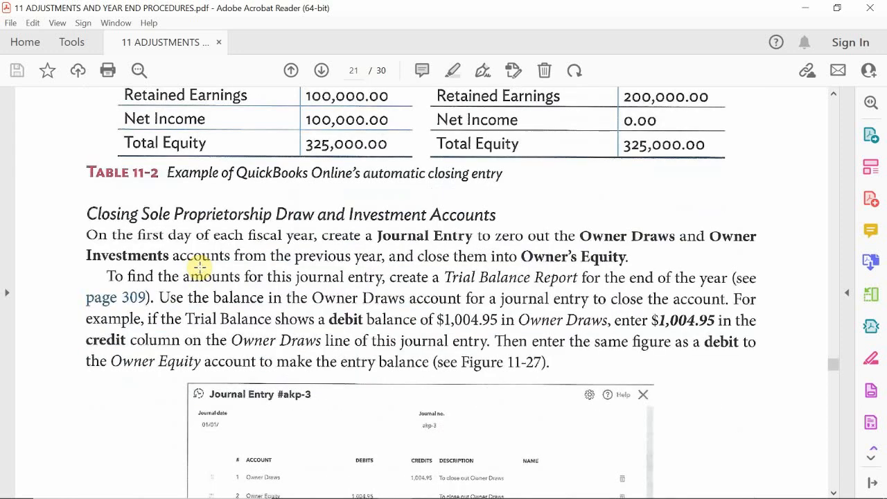
scroll(199, 265, down, 20)
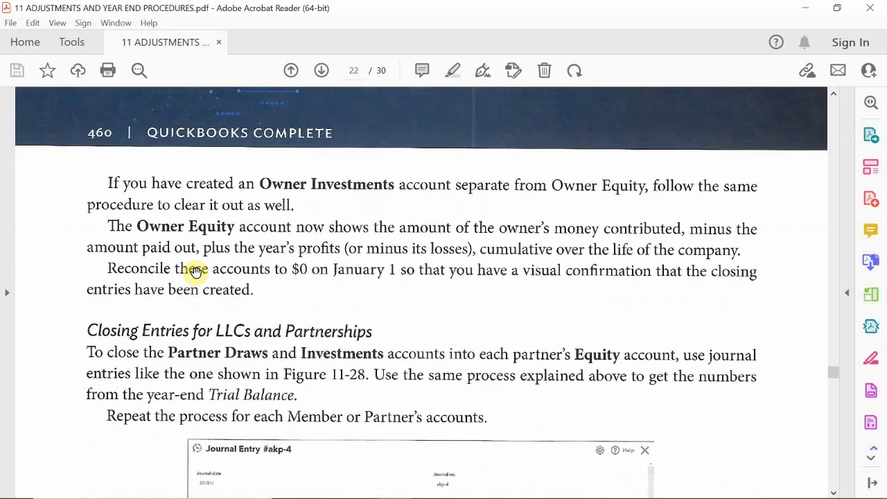
scroll(201, 277, down, 9)
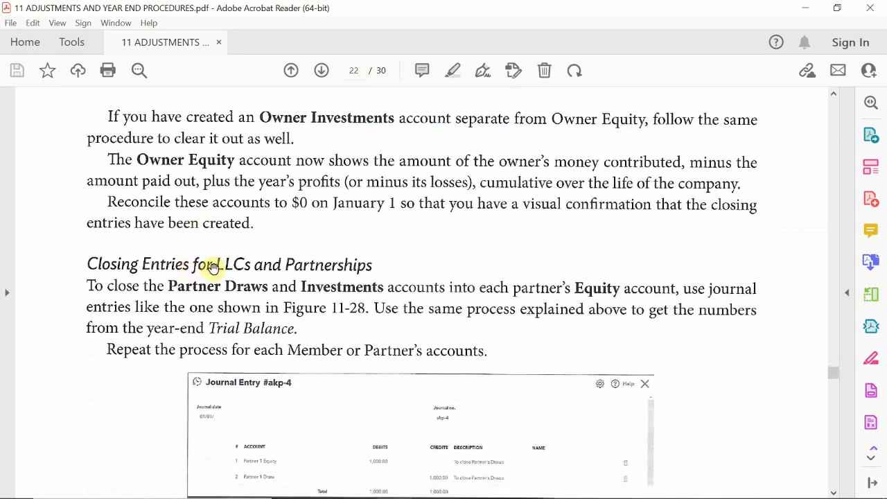
scroll(218, 278, down, 14)
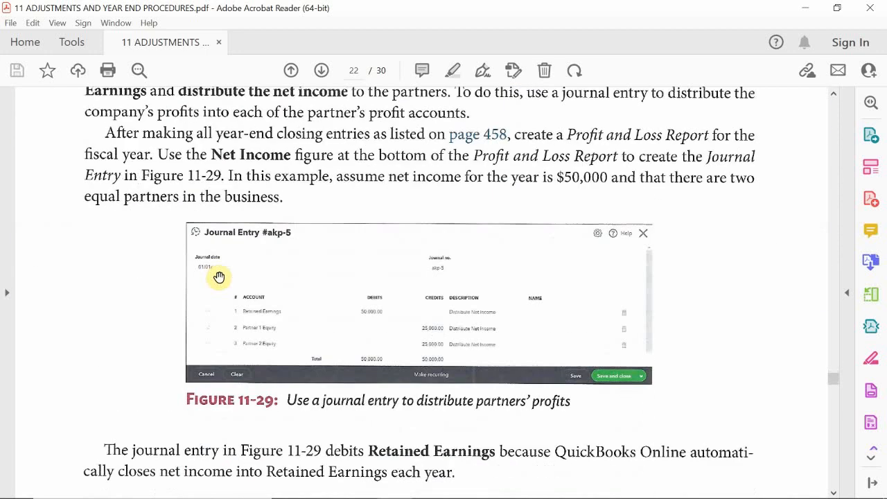
scroll(218, 271, down, 8)
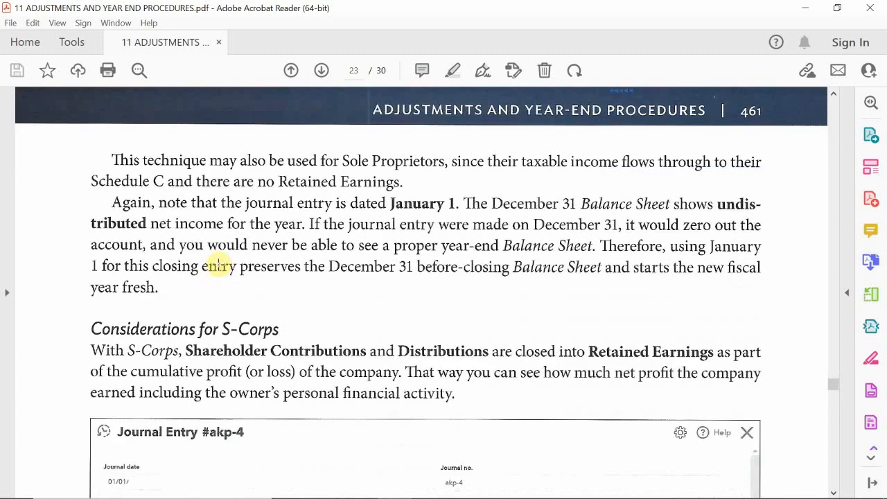
scroll(218, 266, down, 16)
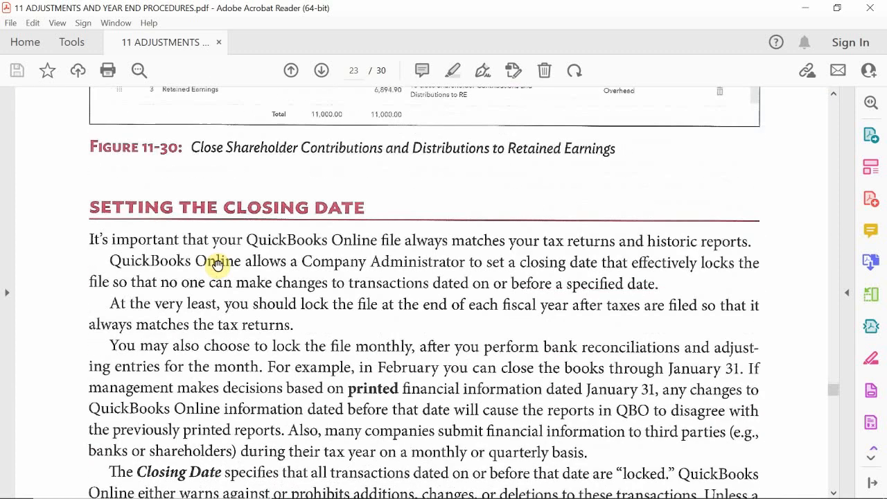
scroll(217, 264, up, 2)
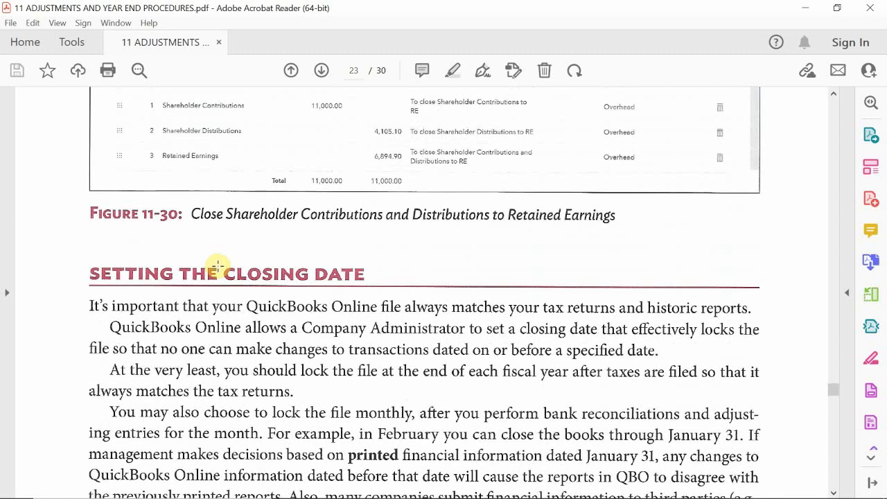
scroll(217, 266, down, 3)
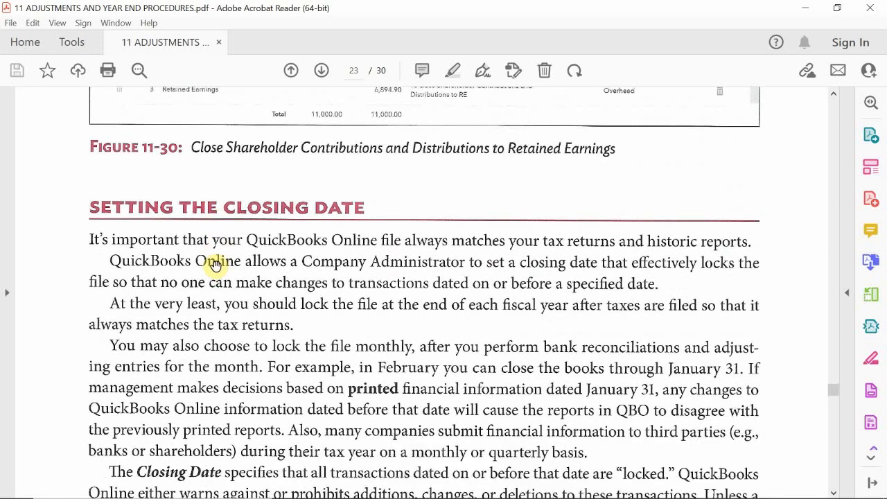
- Consult the Adjustments Close Equity slide in PowerPoint, and return to QuickBooks Online in Chrome
mouse_move(357, 478)
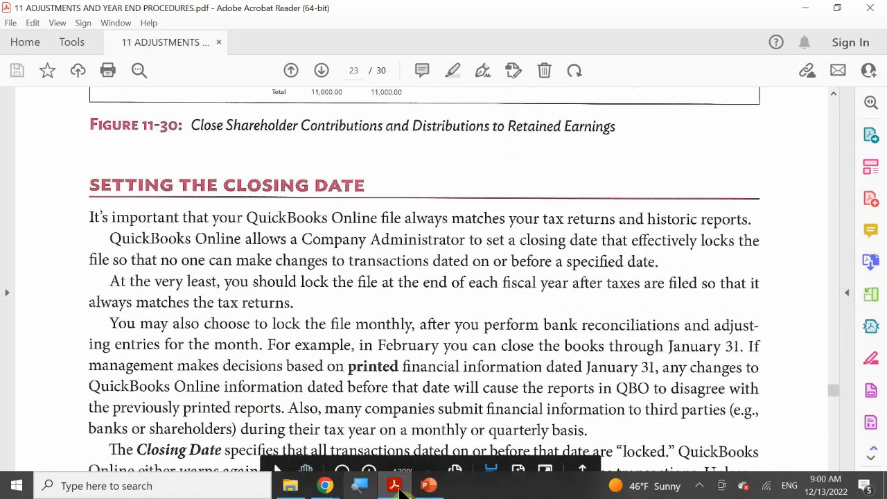
click(429, 487)
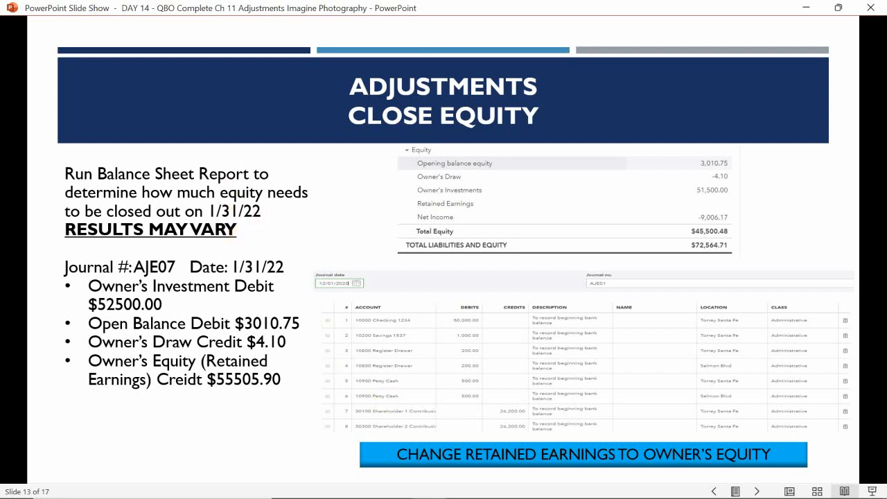
mouse_move(312, 496)
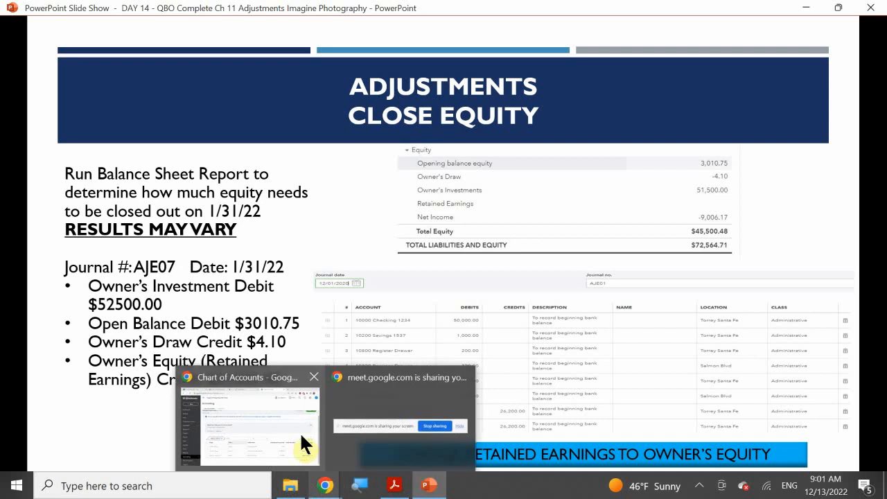
click(299, 432)
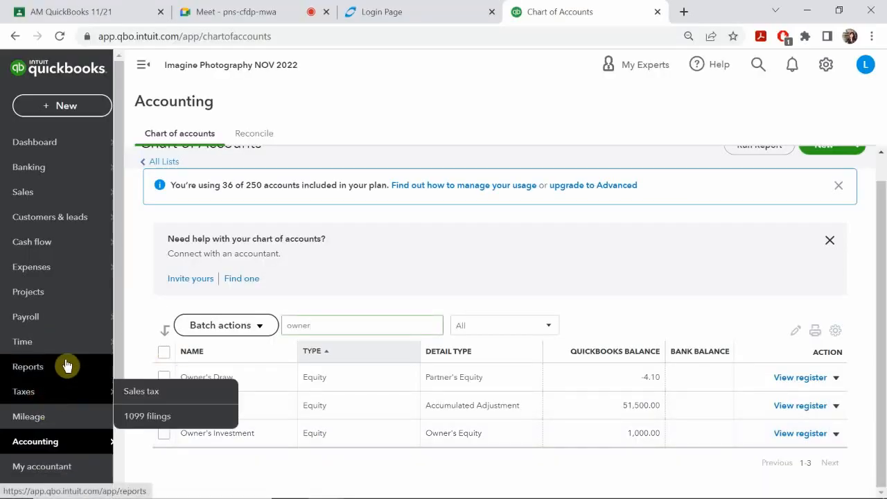
- Open the Balance Sheet report from the favorite reports
mouse_move(73, 349)
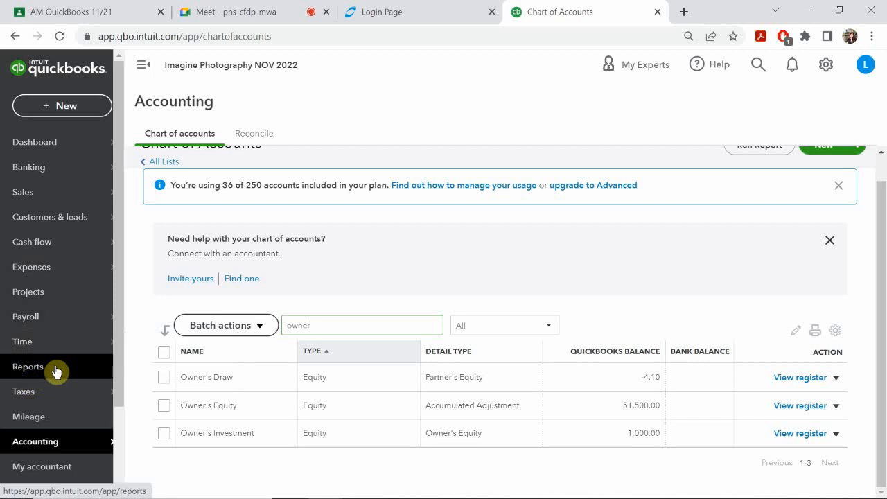
click(57, 371)
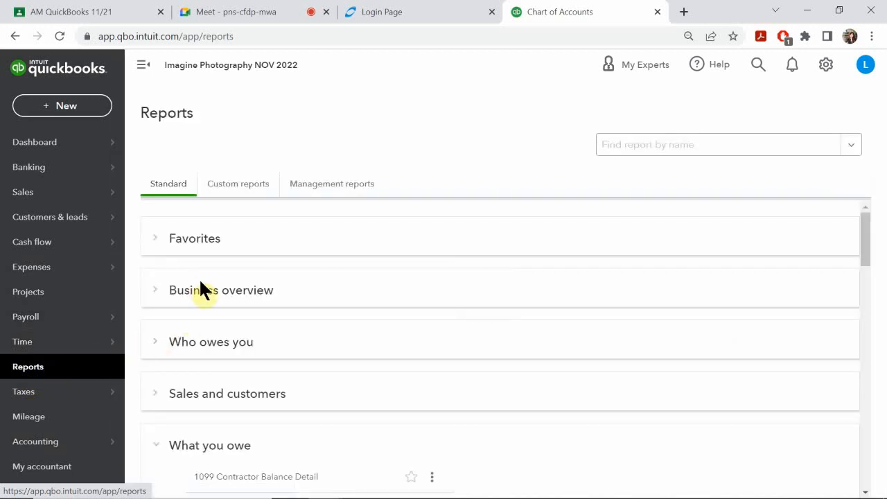
click(160, 239)
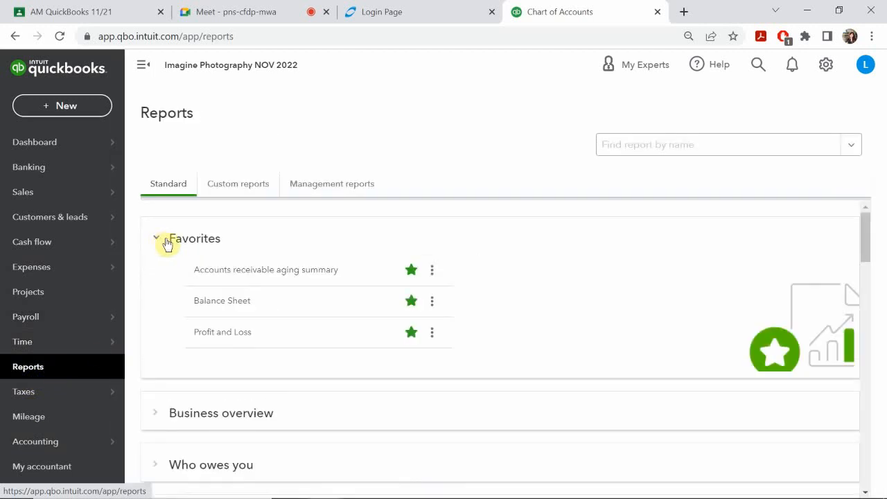
click(234, 304)
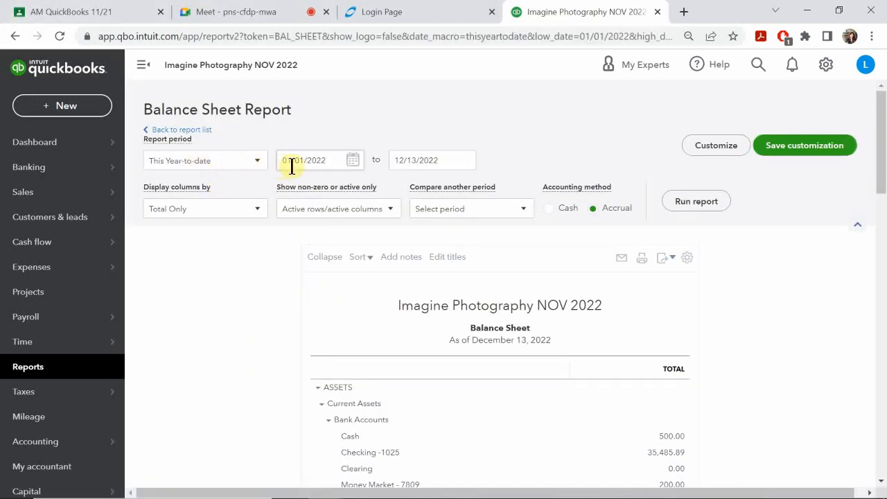
- Set the Balance Sheet period to 01/01/2022 through 01/31/2022 and run the report
click(350, 162)
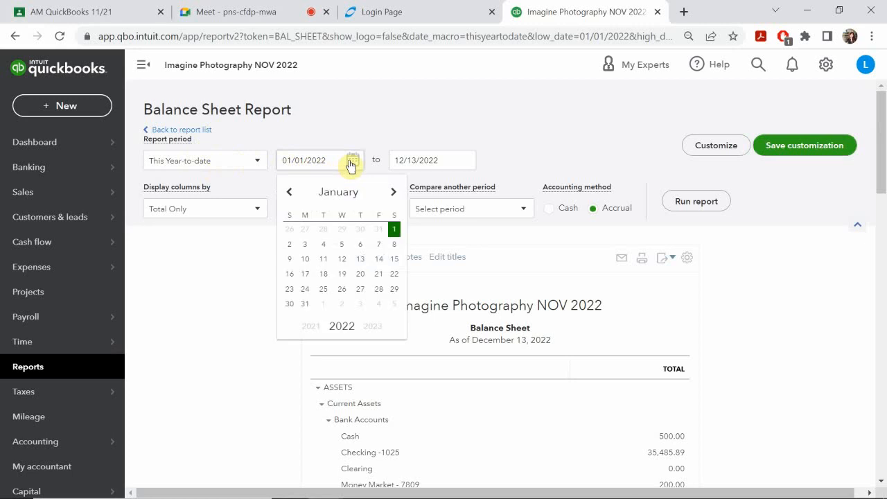
click(395, 230)
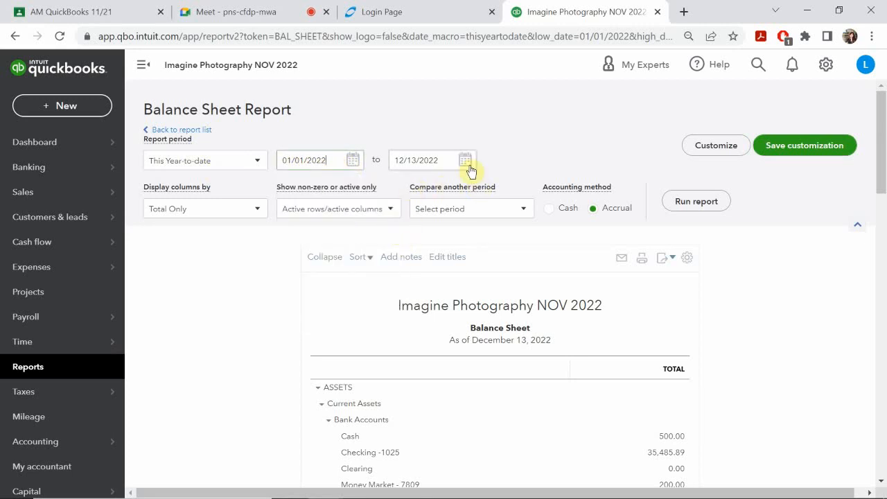
click(465, 161)
double_click(405, 194)
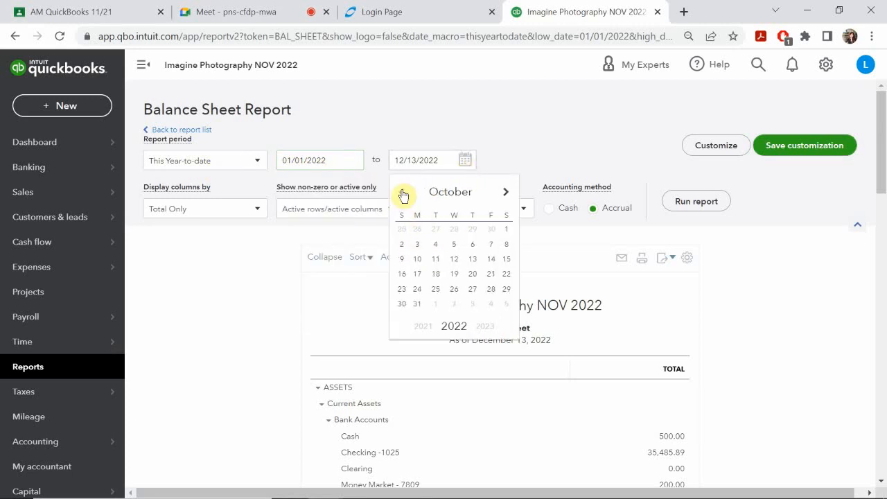
triple_click(405, 194)
double_click(404, 195)
triple_click(404, 195)
click(403, 195)
click(419, 305)
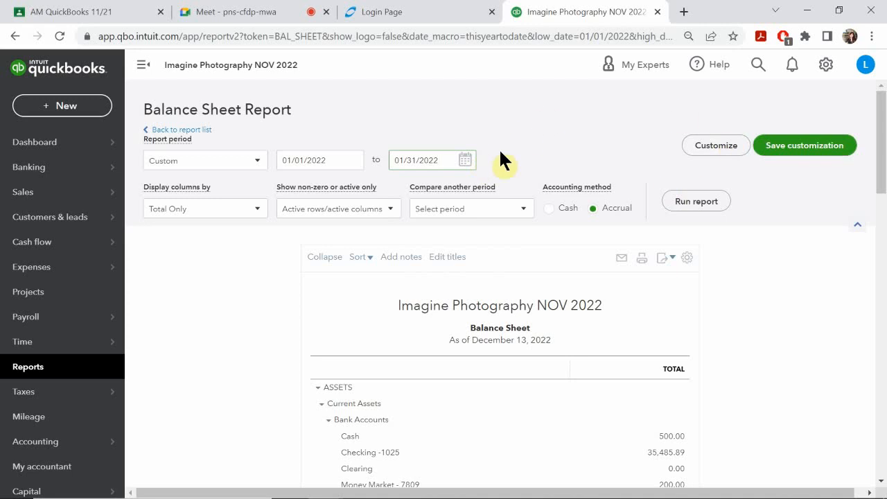
click(684, 203)
- Examine the Equity section at the end of the Balance Sheet for the balances of the equity accounts
scroll(695, 201, down, 3)
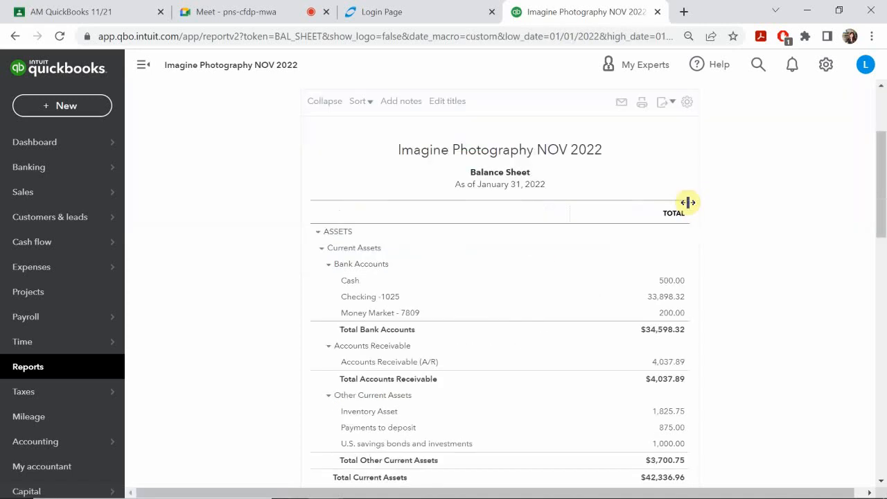
scroll(359, 261, down, 1)
scroll(359, 261, down, 7)
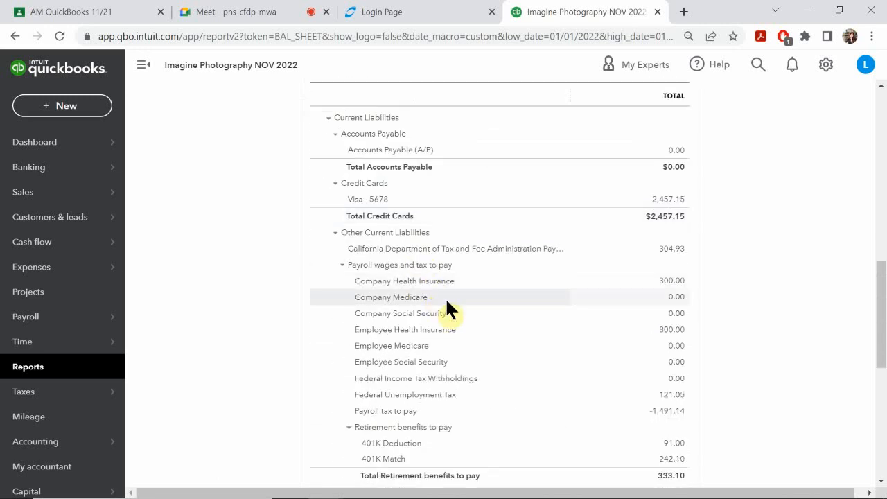
scroll(445, 297, up, 1)
scroll(445, 297, down, 5)
scroll(447, 302, down, 2)
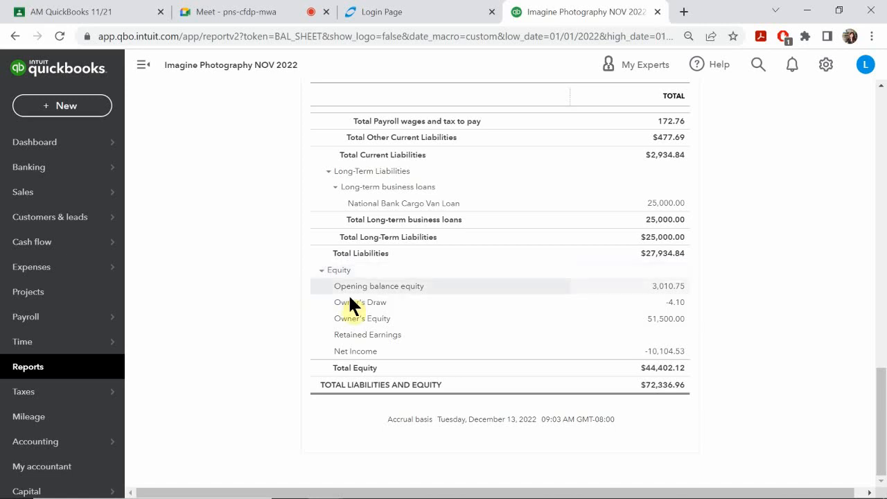
- Compare the equity balances with the Adjustments Close Equity slide in PowerPoint, and return to the Balance Sheet report in Chrome
mouse_move(396, 478)
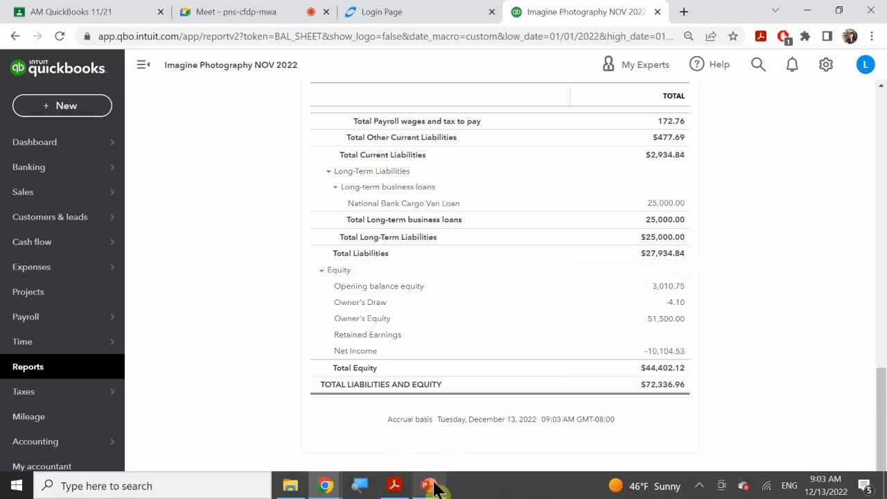
mouse_move(435, 486)
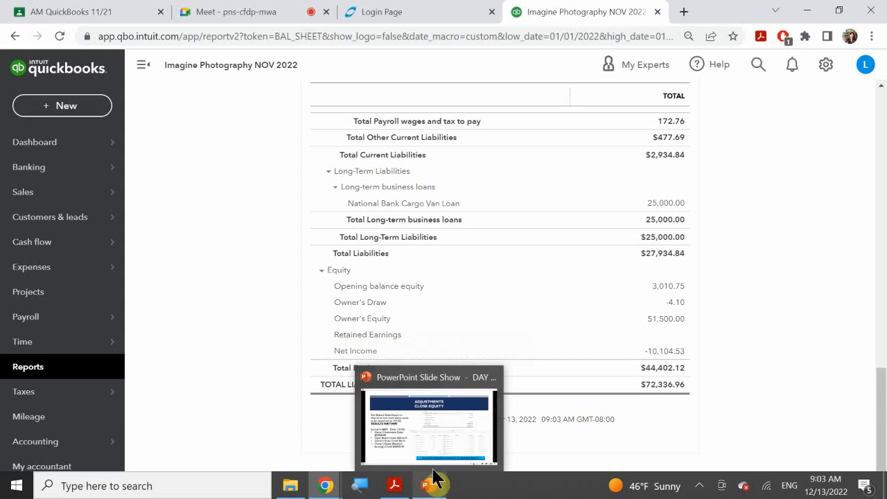
mouse_move(394, 418)
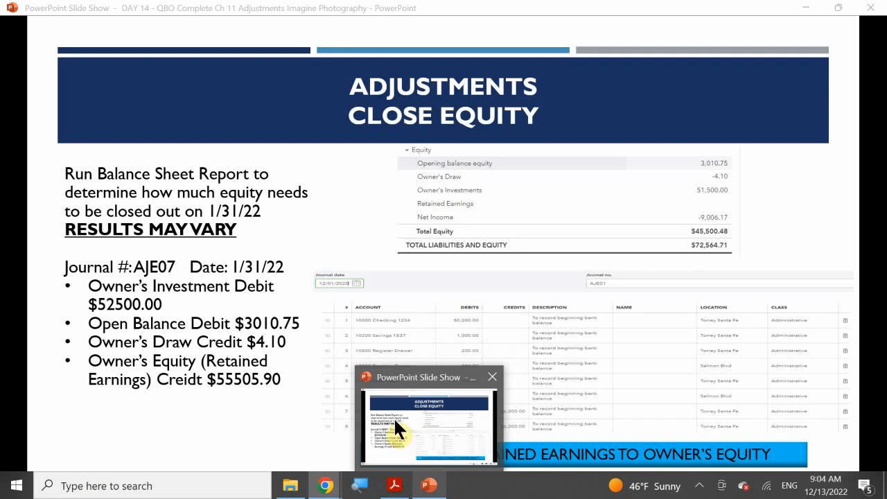
key(alt+Tab)
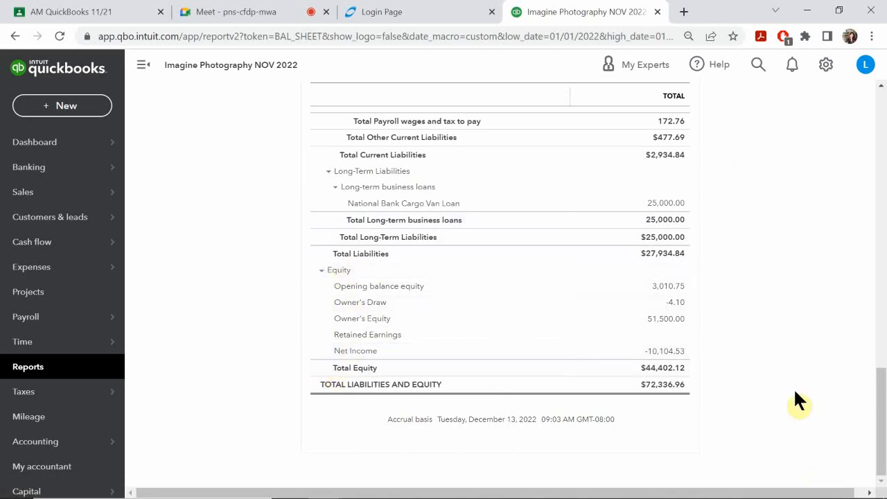
click(700, 486)
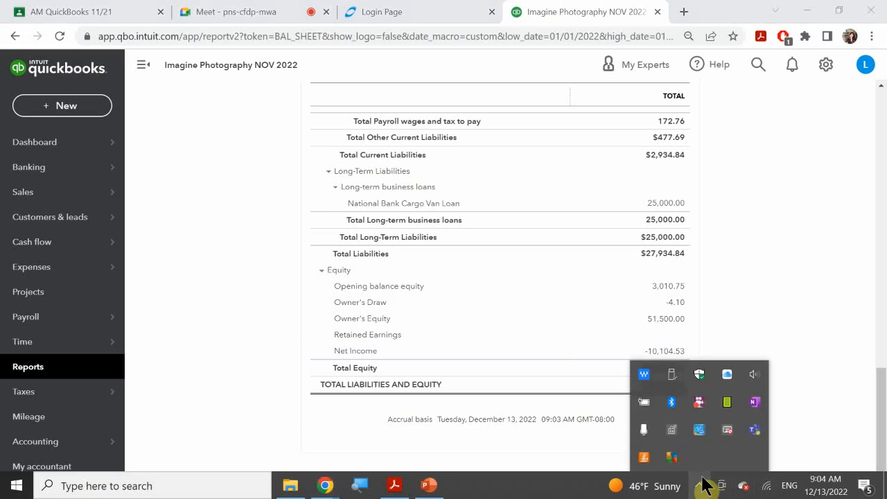
right_click(702, 402)
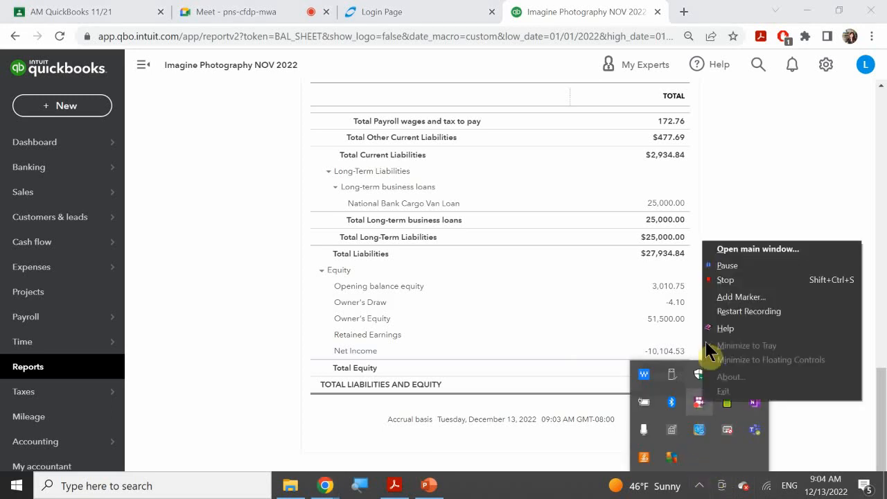
click(738, 267)
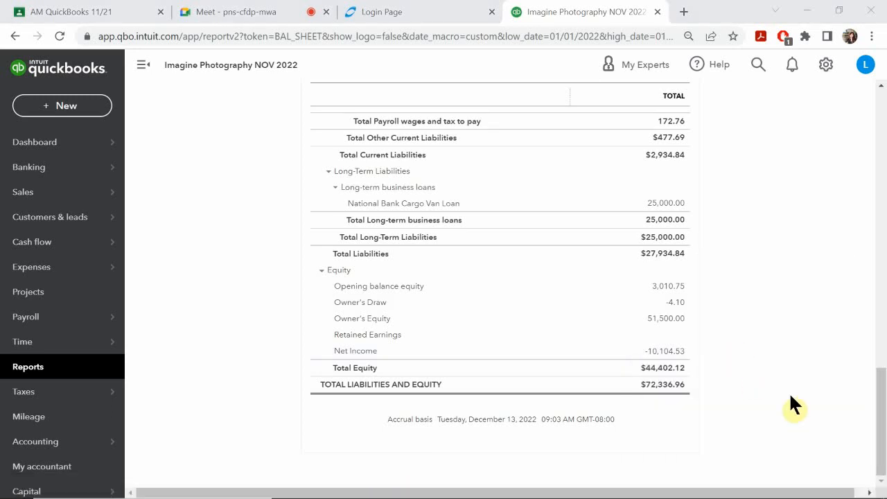
- Open the Trial Balance report from the For my accountant group of the standard reports
click(47, 370)
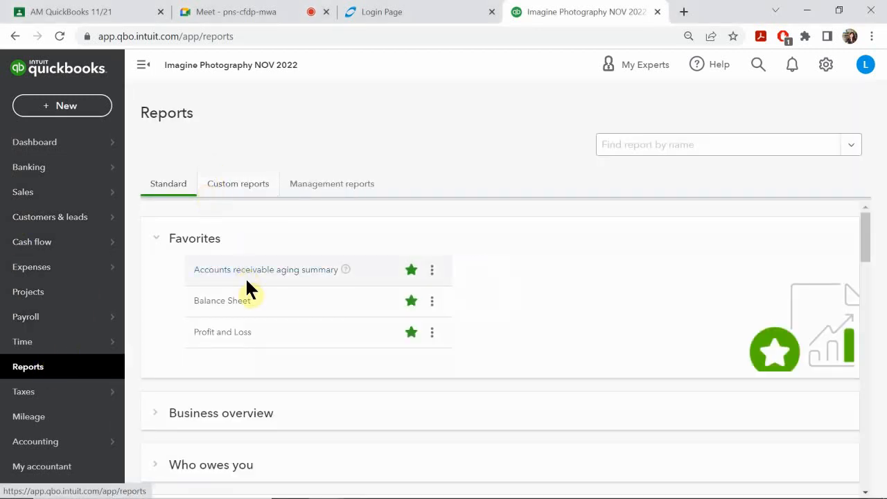
scroll(234, 303, down, 1)
scroll(236, 315, down, 1)
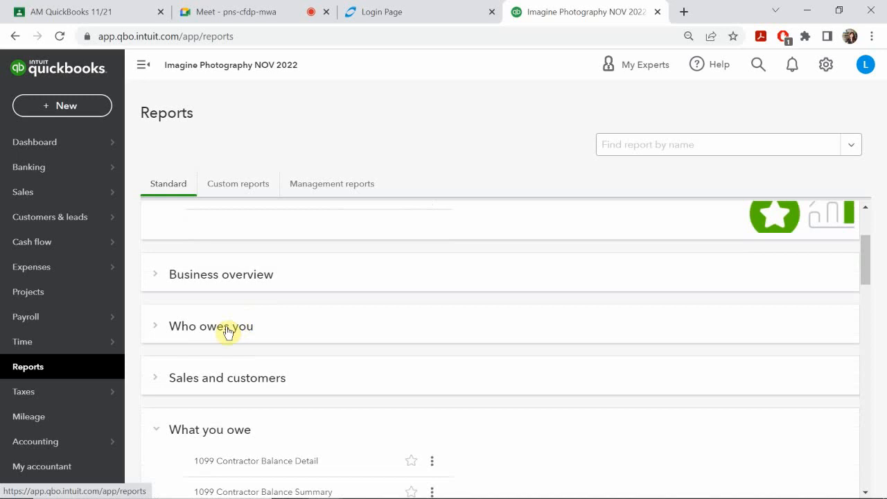
scroll(222, 361, up, 2)
scroll(192, 333, down, 8)
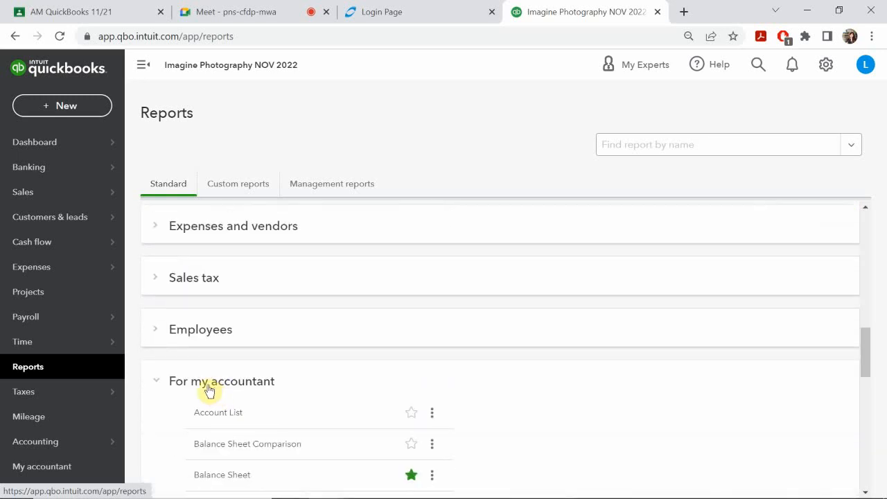
scroll(214, 392, down, 1)
scroll(214, 385, down, 2)
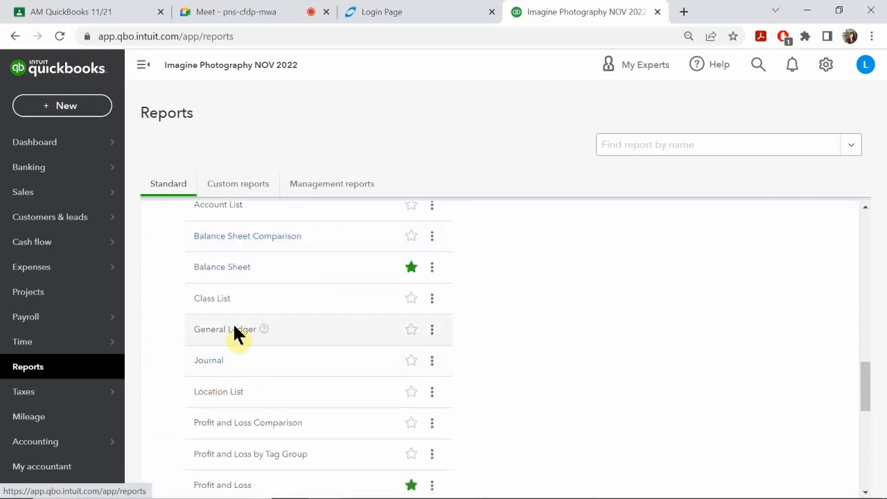
scroll(235, 385, down, 1)
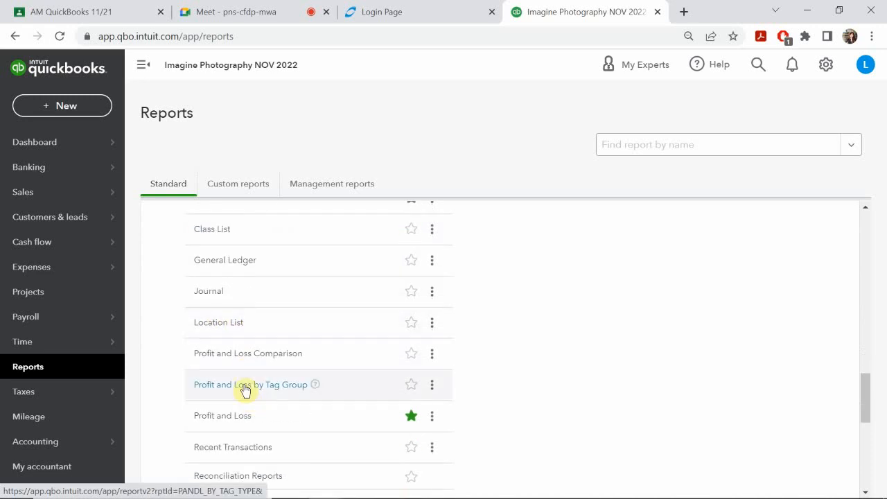
scroll(245, 389, down, 1)
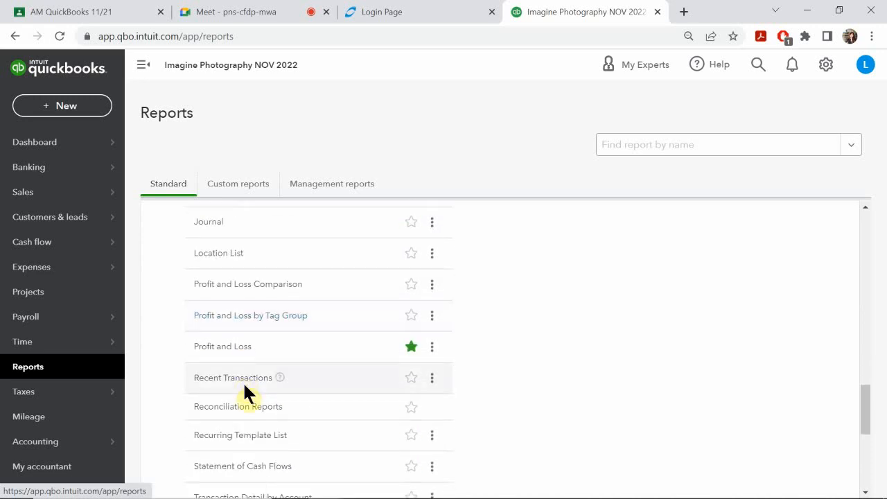
scroll(244, 389, down, 2)
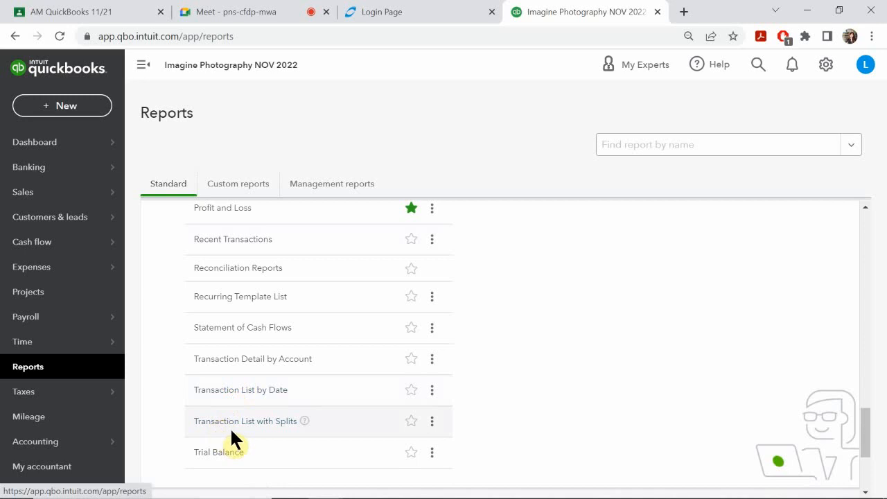
scroll(254, 441, down, 1)
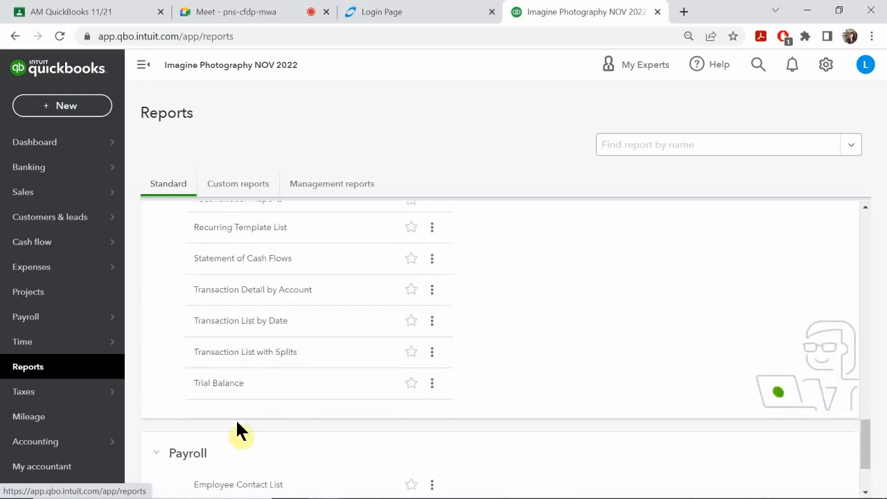
click(234, 383)
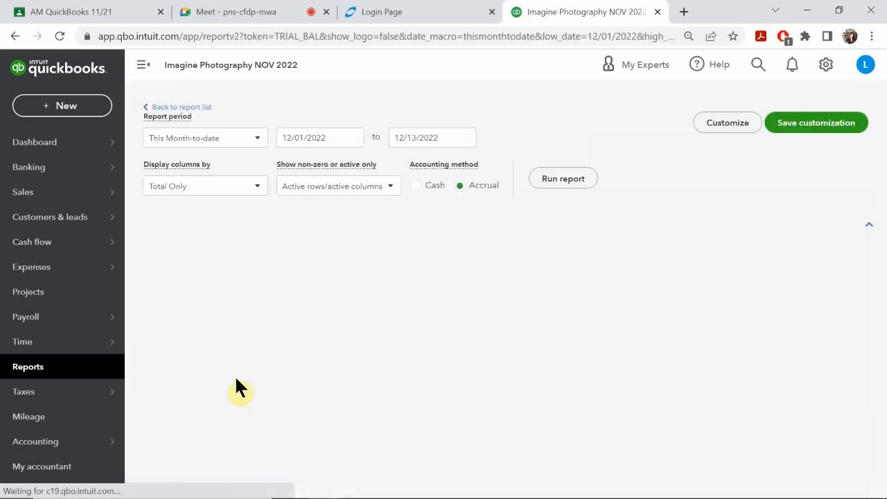
- Set the start date of the Trial Balance report period to 01/01/2022
scroll(237, 198, up, 3)
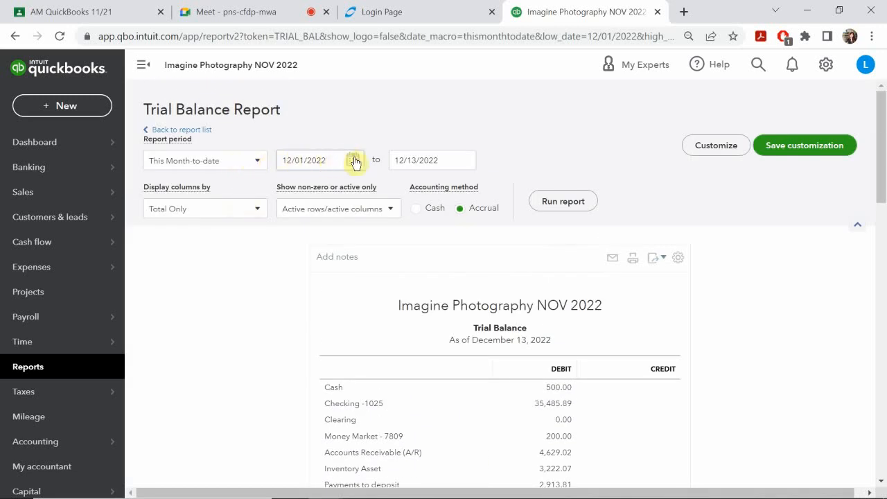
click(355, 160)
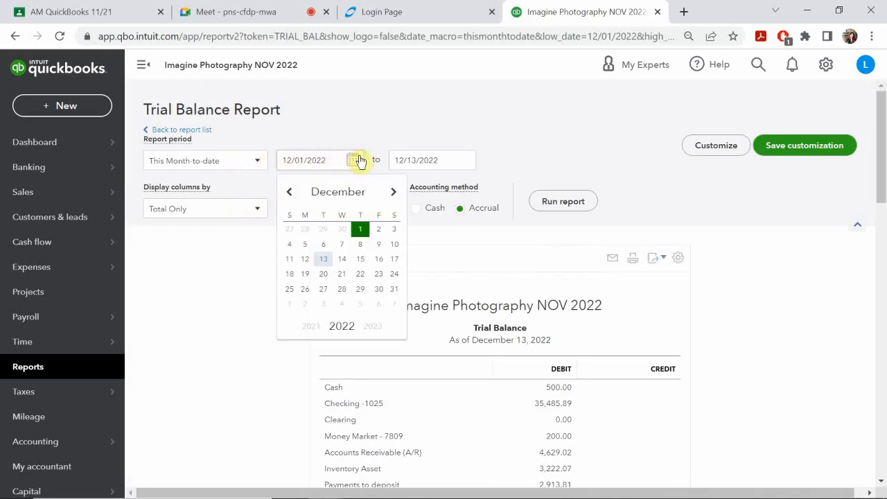
click(289, 193)
click(290, 194)
click(289, 194)
click(290, 194)
click(290, 193)
click(290, 193)
click(289, 193)
click(290, 193)
click(290, 193)
click(290, 193)
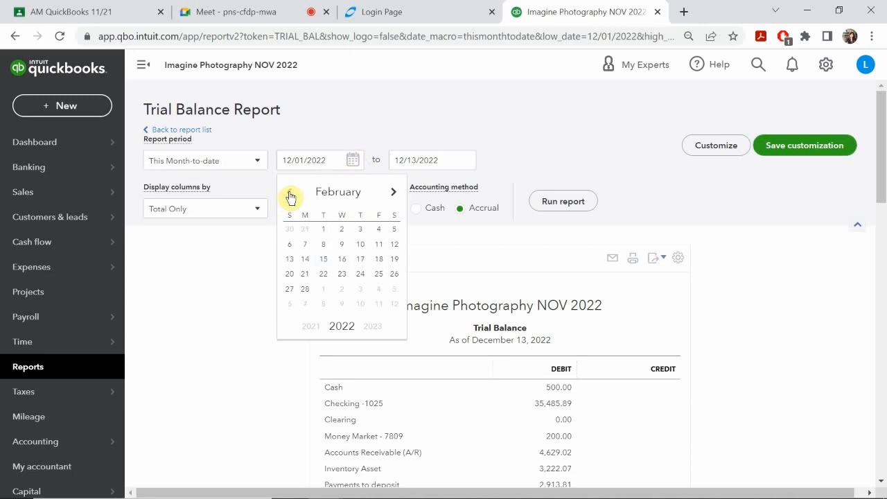
click(289, 194)
click(290, 193)
click(393, 192)
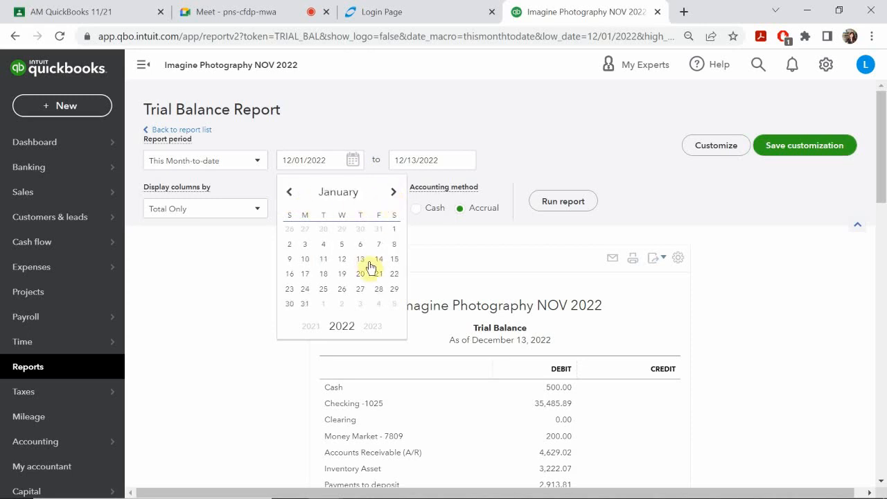
click(393, 230)
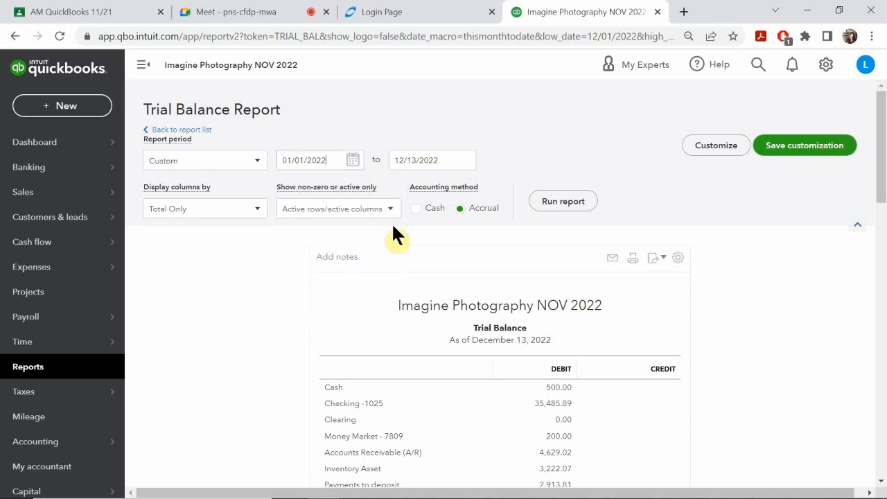
- Set the end date of the Trial Balance period to 01/31/2022 and run the report
click(466, 160)
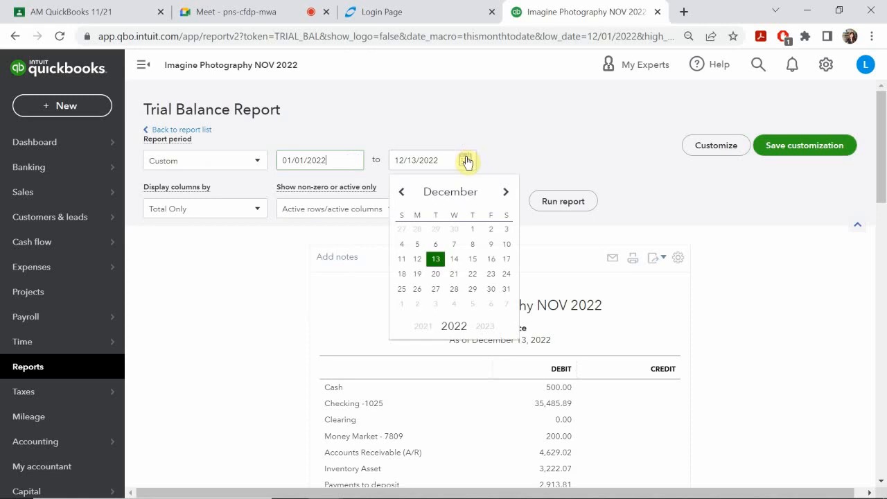
click(401, 193)
click(402, 193)
click(401, 193)
click(402, 194)
click(402, 194)
click(402, 194)
click(402, 195)
click(402, 195)
click(402, 195)
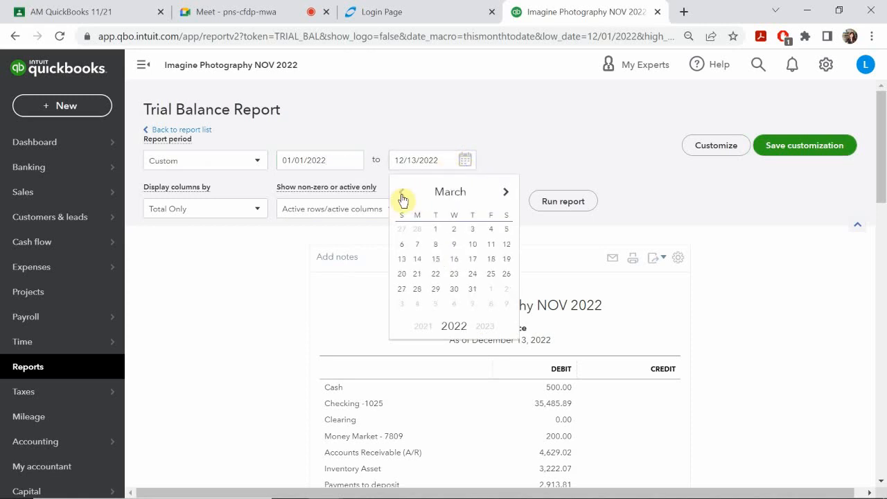
click(402, 195)
click(402, 196)
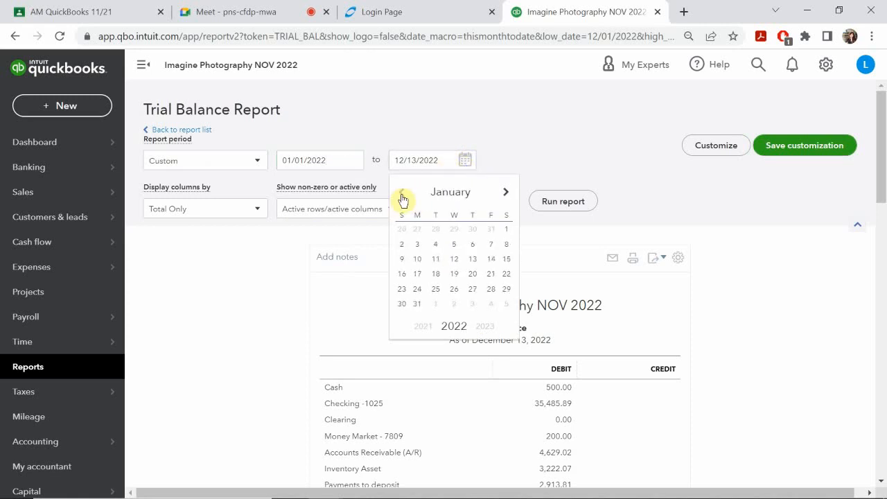
click(416, 304)
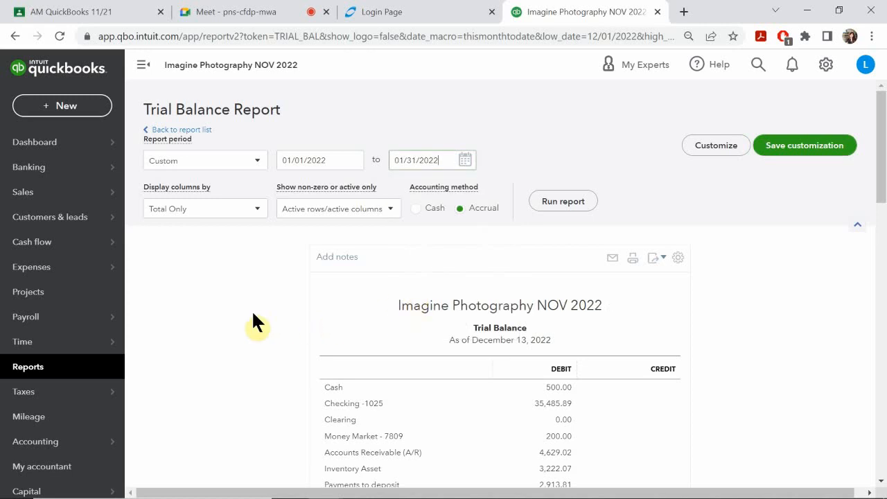
scroll(254, 318, down, 1)
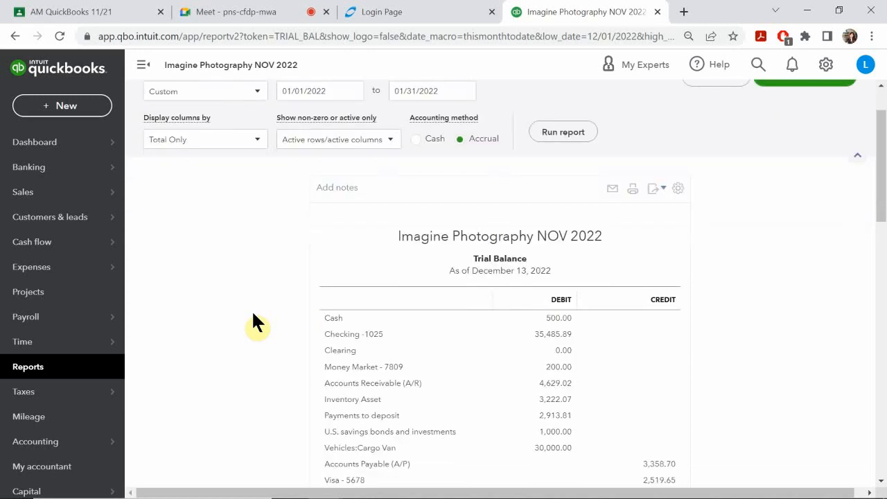
scroll(369, 336, down, 6)
scroll(637, 326, up, 7)
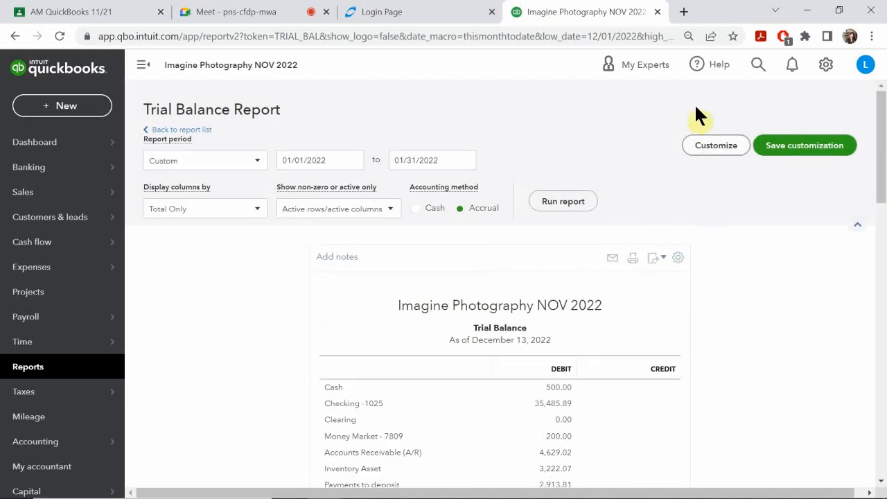
click(563, 203)
- Examine the debit and credit balances of all accounts in the January 2022 Trial Balance, including the totals
scroll(563, 207, down, 2)
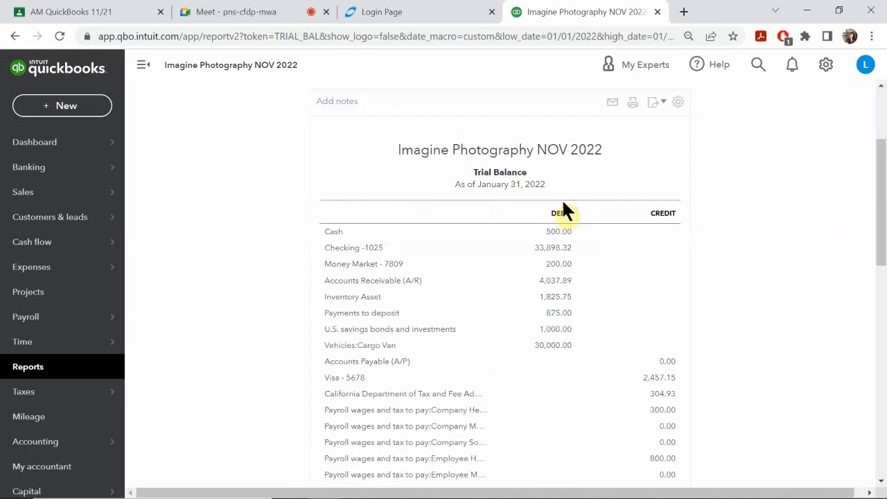
scroll(619, 322, down, 9)
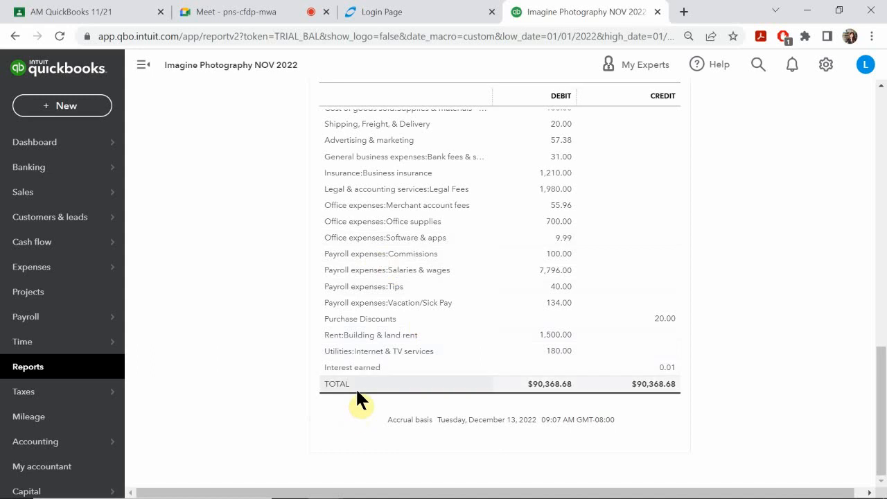
scroll(357, 392, up, 3)
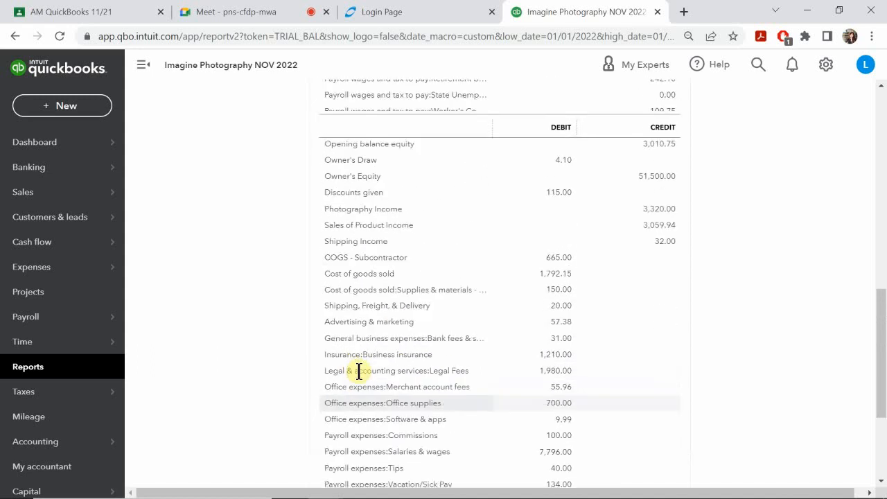
scroll(359, 380, up, 7)
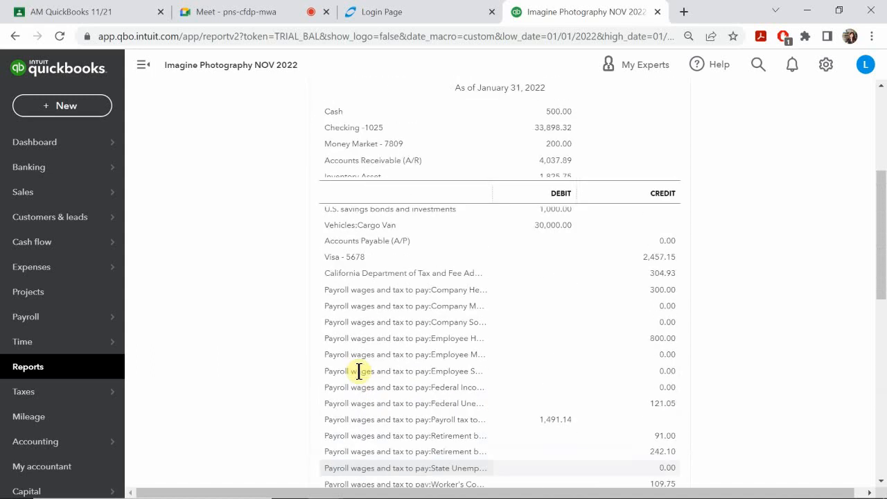
scroll(359, 375, up, 3)
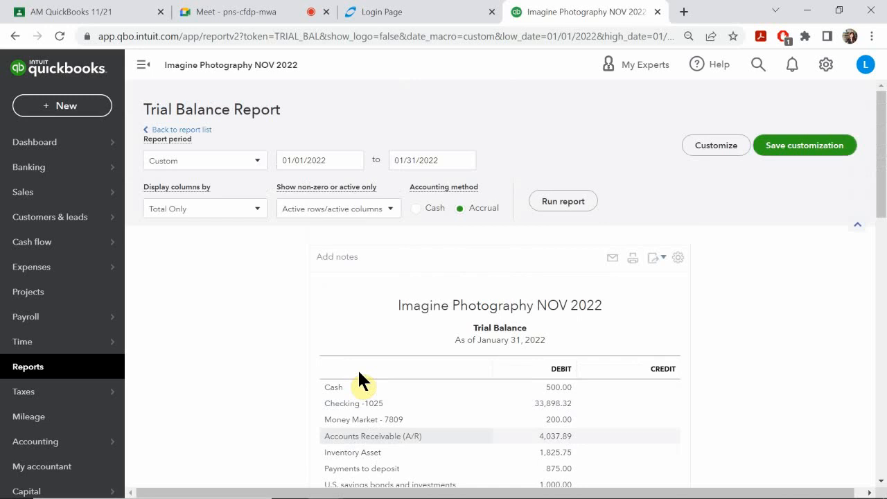
scroll(358, 380, down, 3)
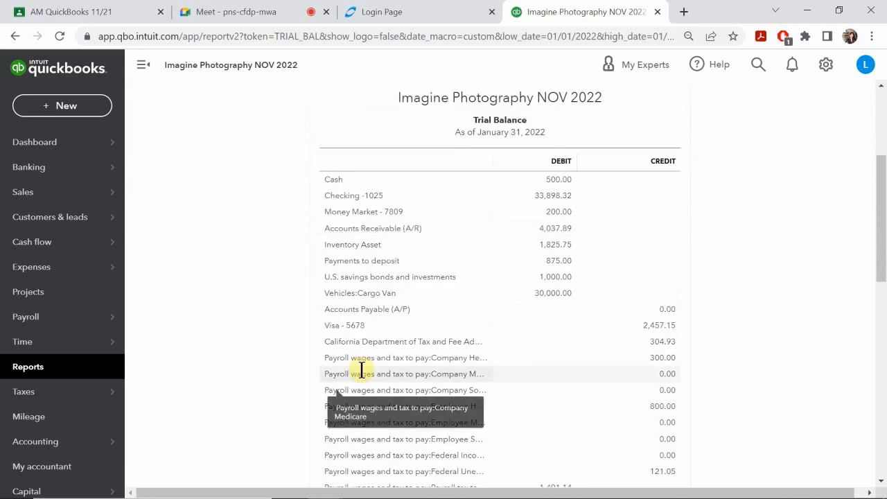
scroll(361, 369, down, 2)
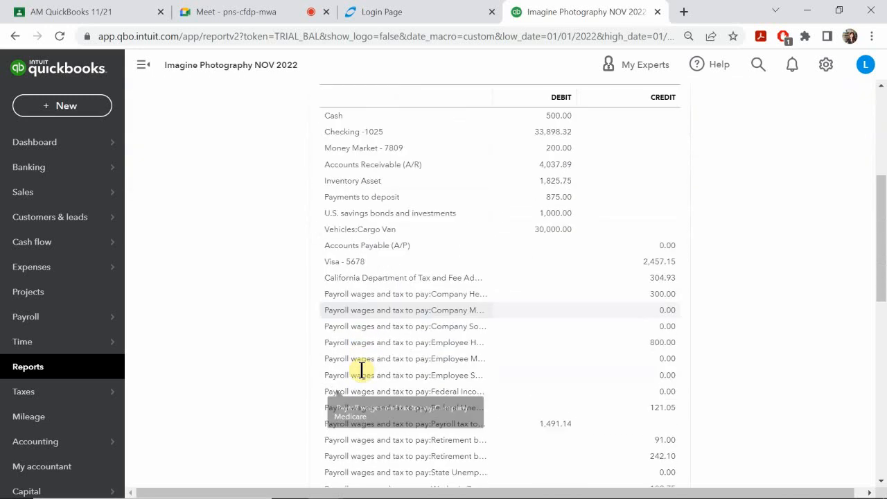
scroll(362, 371, down, 2)
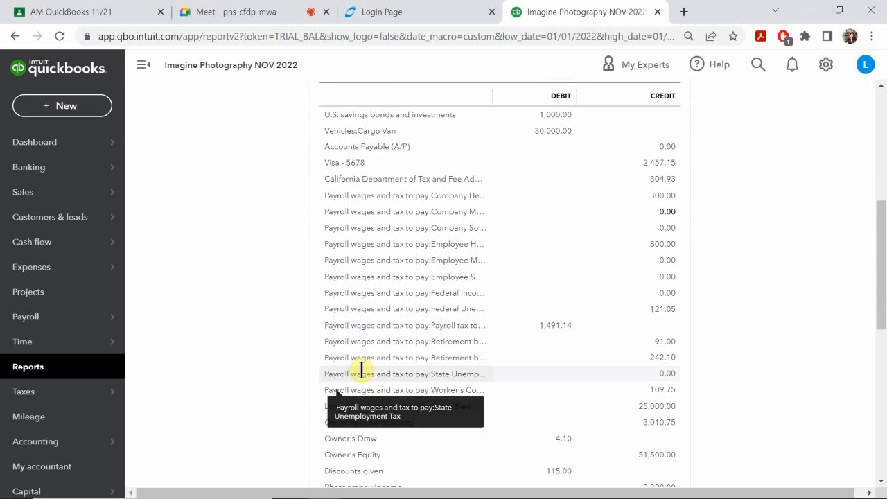
scroll(361, 371, down, 1)
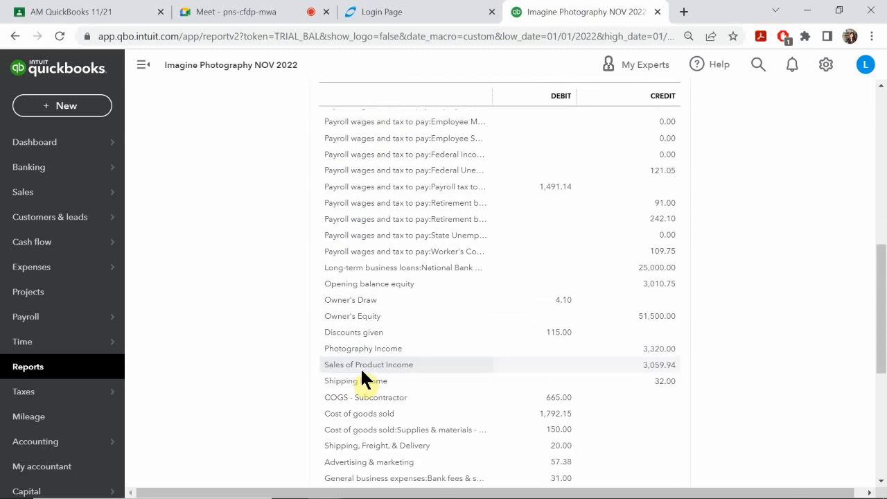
scroll(361, 372, down, 2)
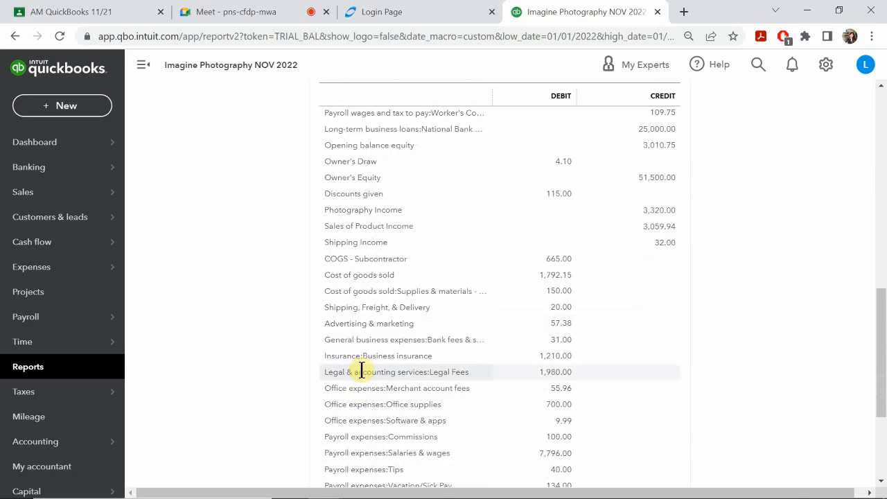
scroll(361, 371, down, 2)
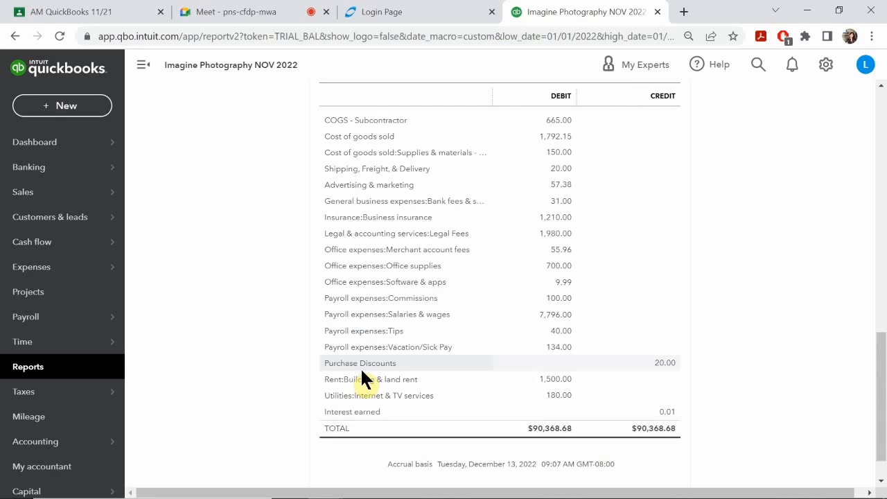
scroll(361, 371, down, 1)
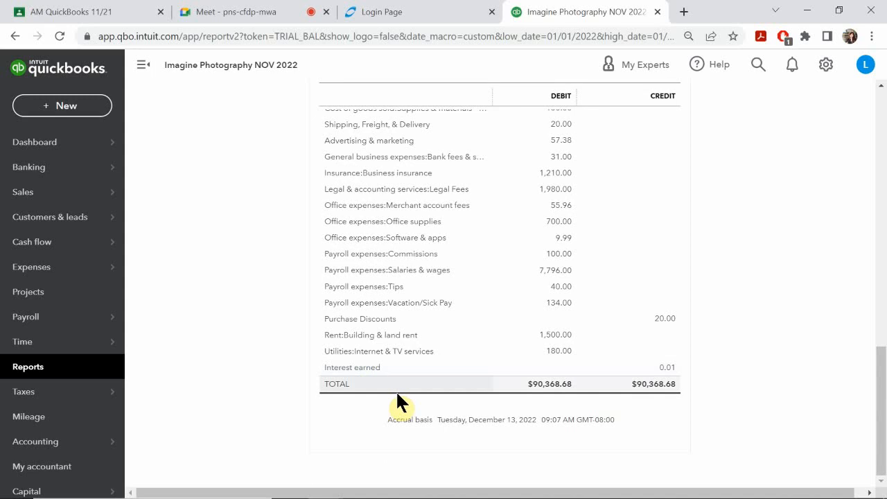
scroll(474, 402, up, 2)
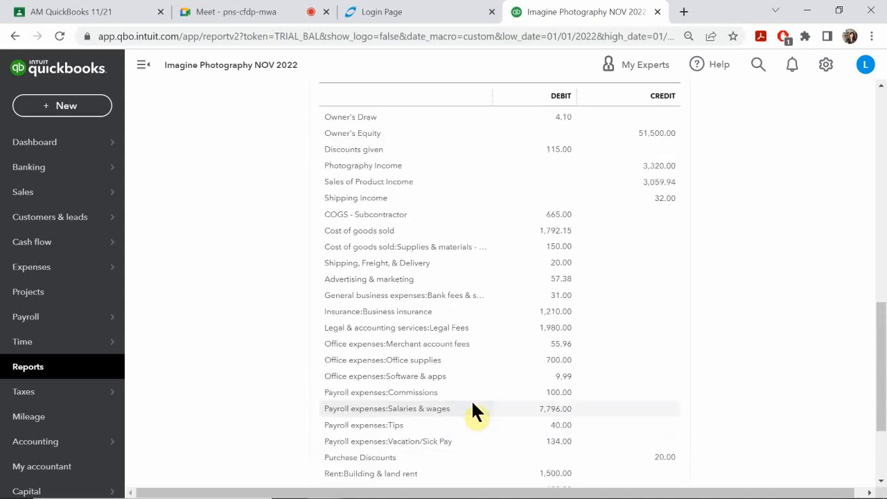
scroll(473, 404, up, 5)
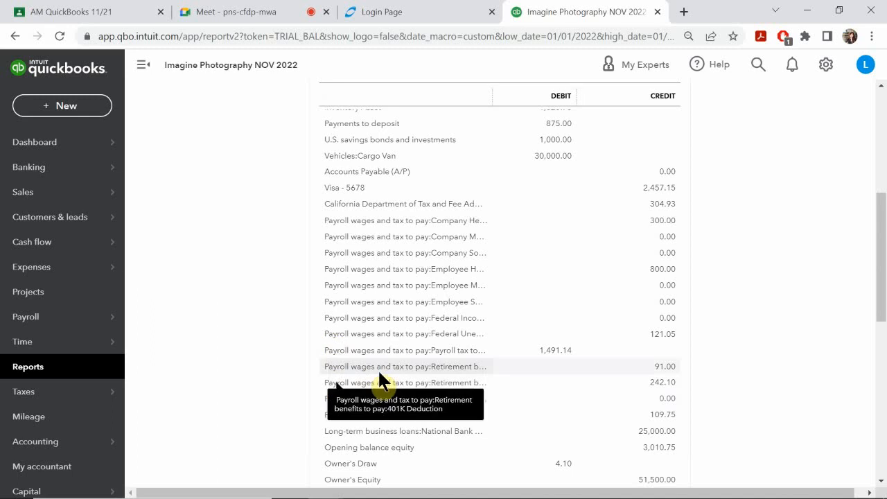
- Review the asset, payroll liability, loan and equity account rows in the January 2022 Trial Balance
scroll(378, 373, up, 10)
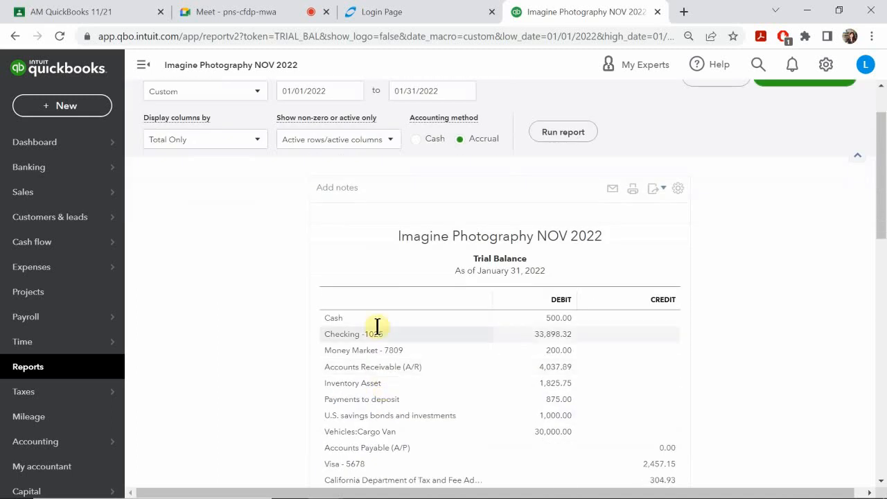
scroll(392, 336, down, 1)
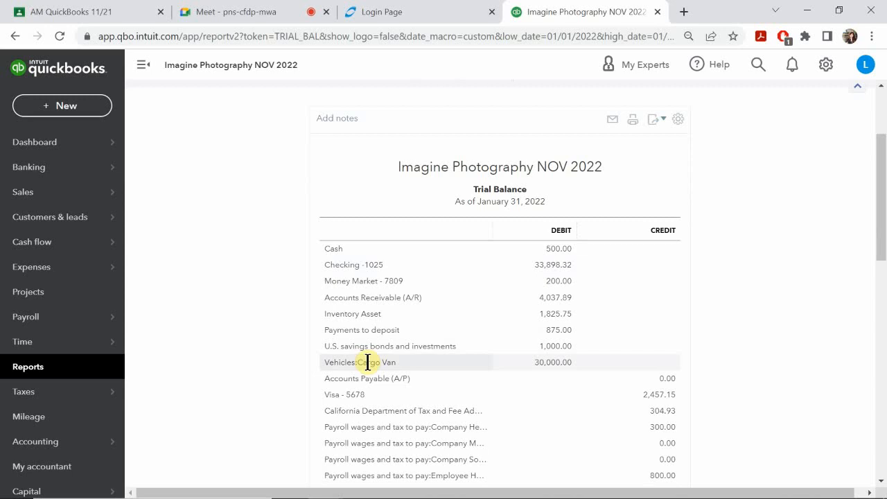
scroll(368, 362, down, 1)
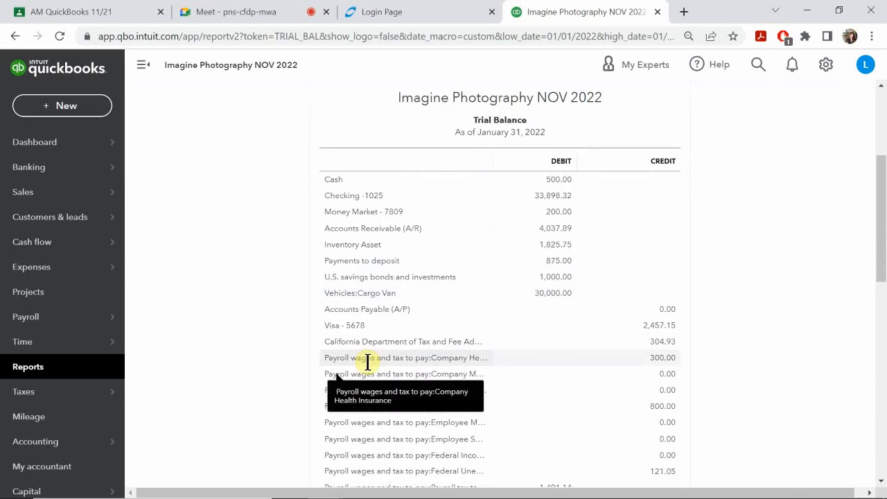
scroll(368, 362, down, 1)
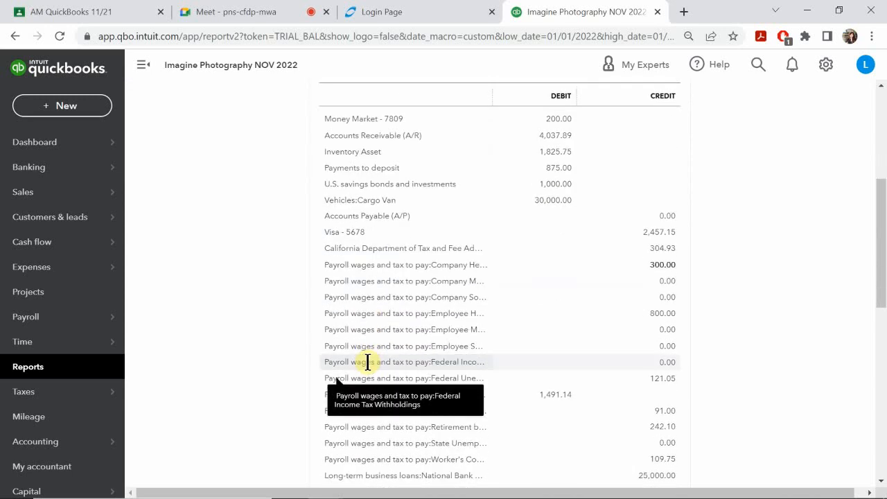
scroll(367, 368, down, 1)
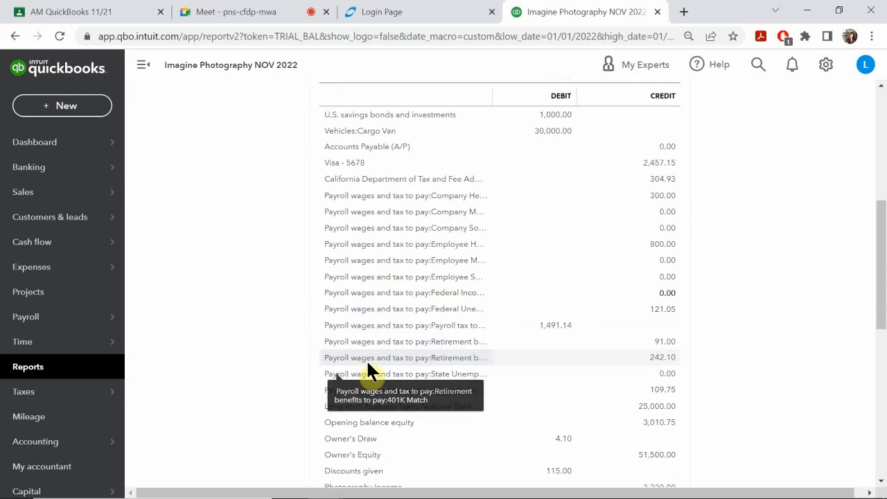
scroll(367, 371, down, 1)
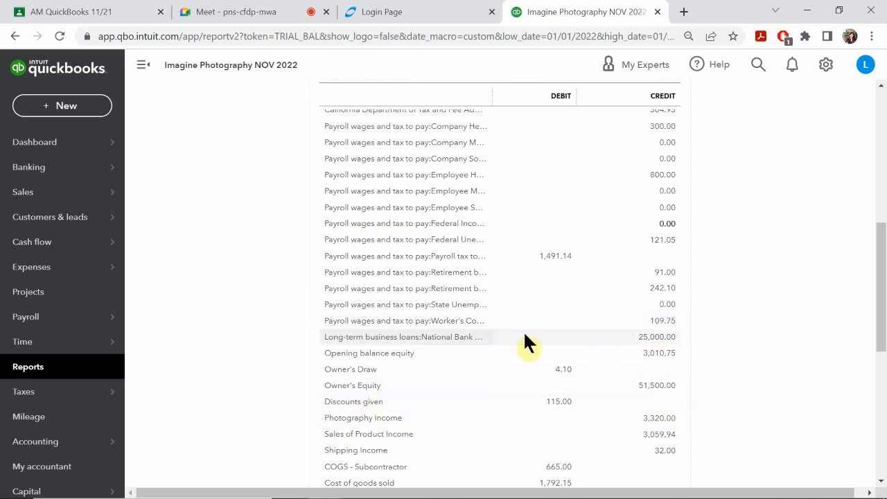
scroll(524, 340, up, 10)
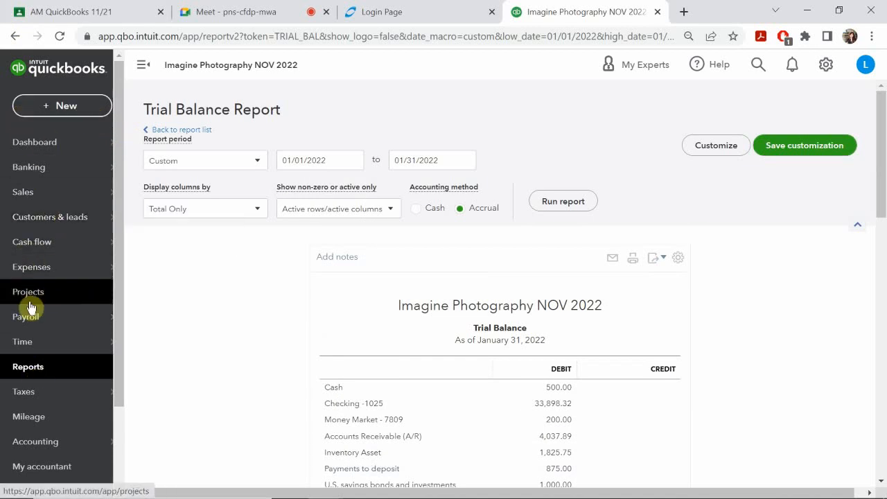
- Return to the report list and open the Balance Sheet report from the favorites
click(148, 131)
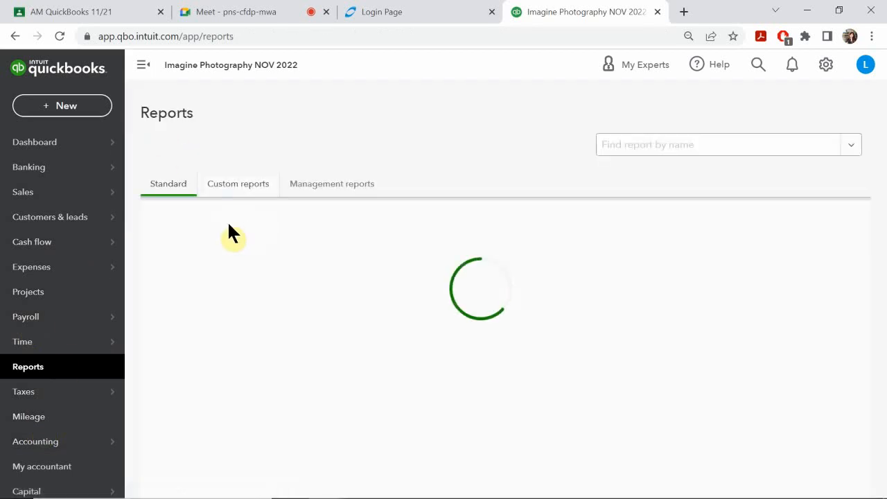
scroll(277, 323, down, 3)
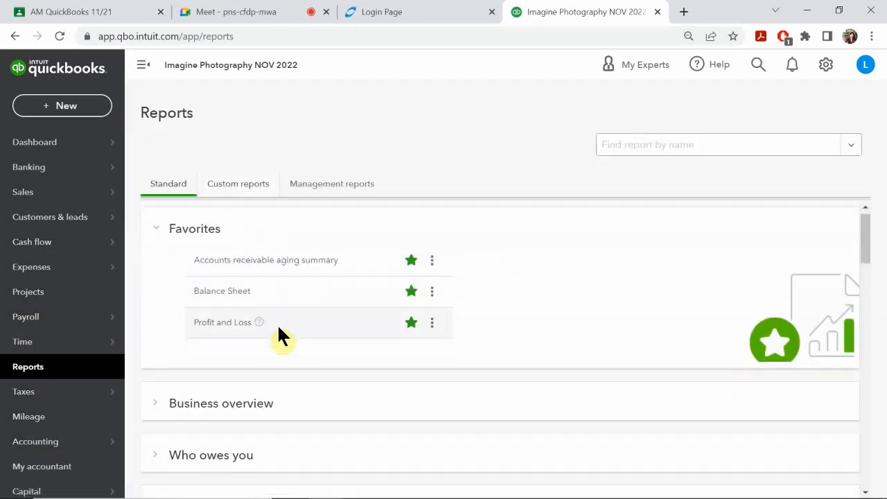
scroll(275, 326, down, 10)
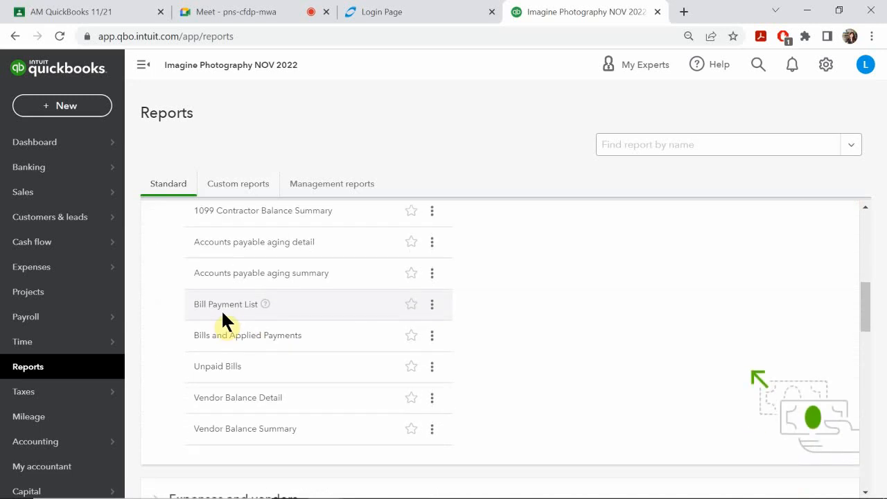
scroll(179, 317, up, 8)
scroll(176, 310, up, 6)
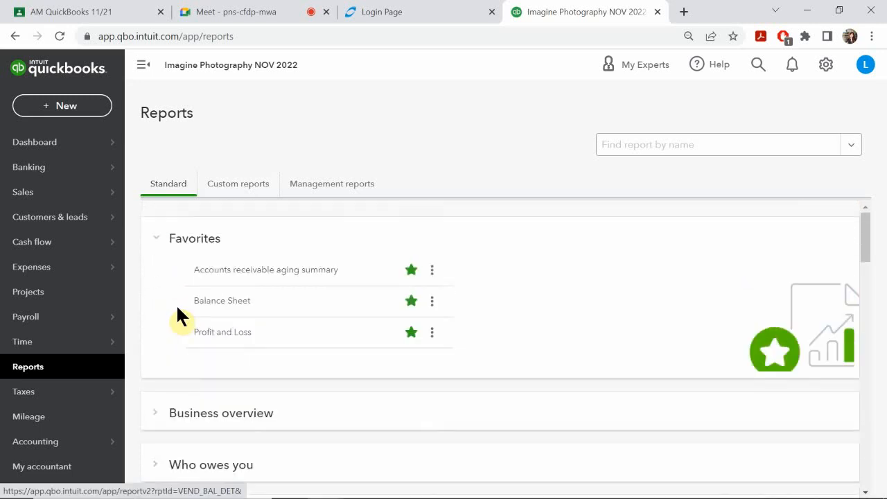
click(223, 303)
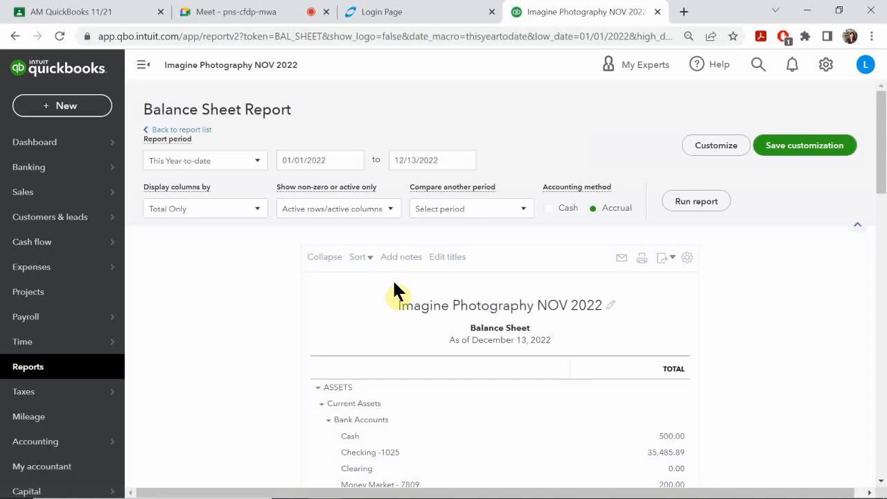
- Set the start date of the Balance Sheet report period to 01/01/2022
scroll(392, 284, down, 5)
scroll(395, 281, up, 6)
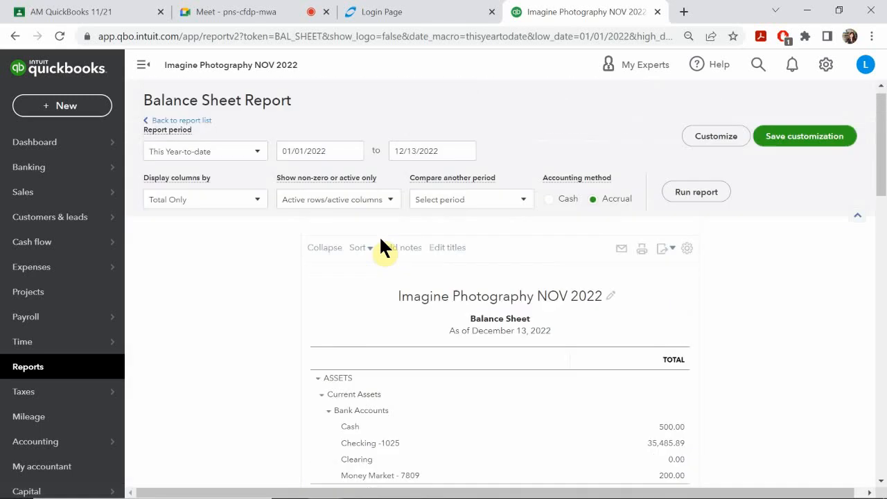
click(352, 160)
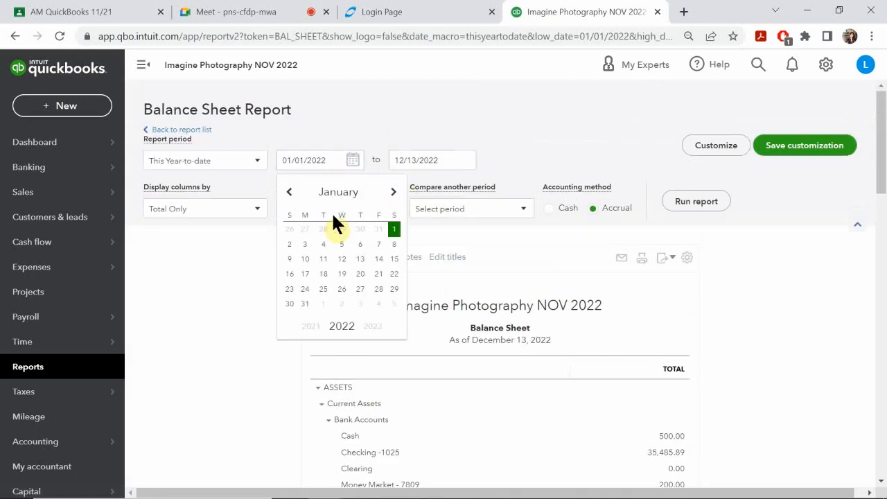
click(394, 230)
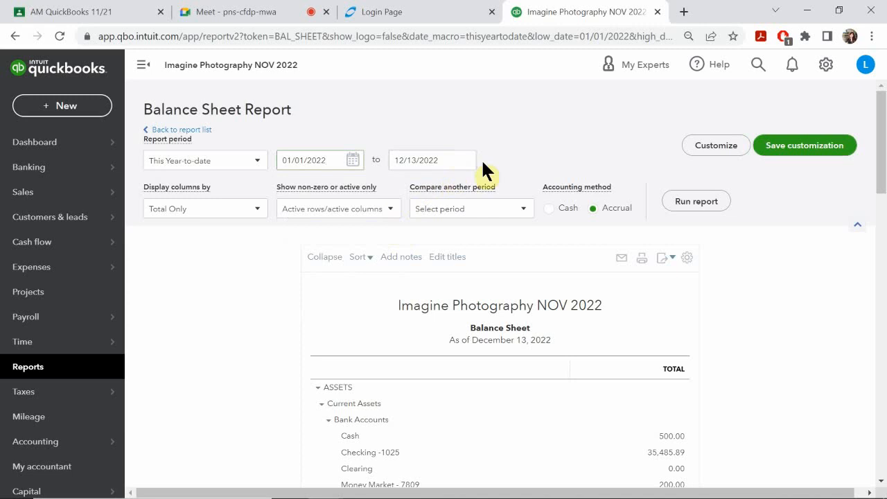
- Open the Balance Sheet period's end date for editing and check the closing date on the Close Equity slide in PowerPoint
click(465, 160)
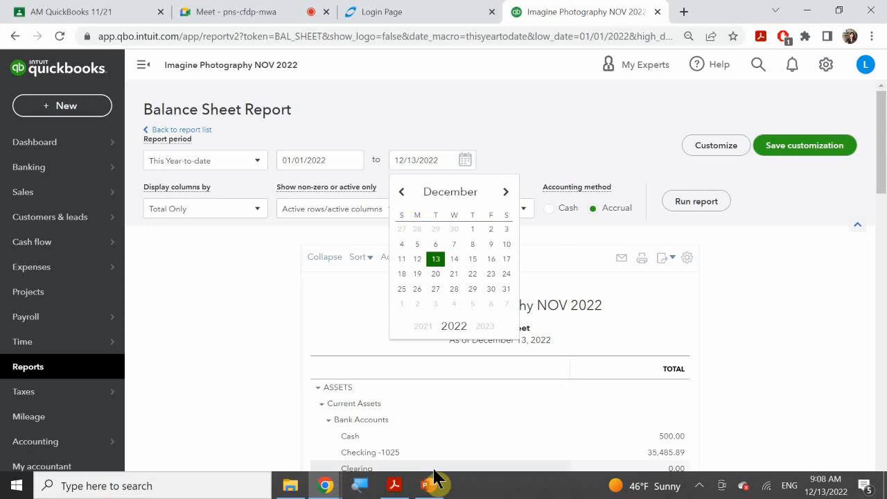
click(429, 486)
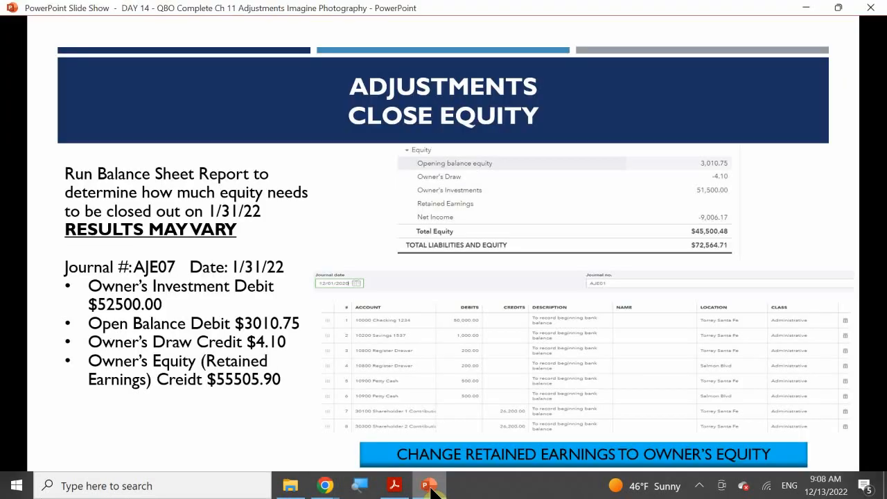
click(429, 486)
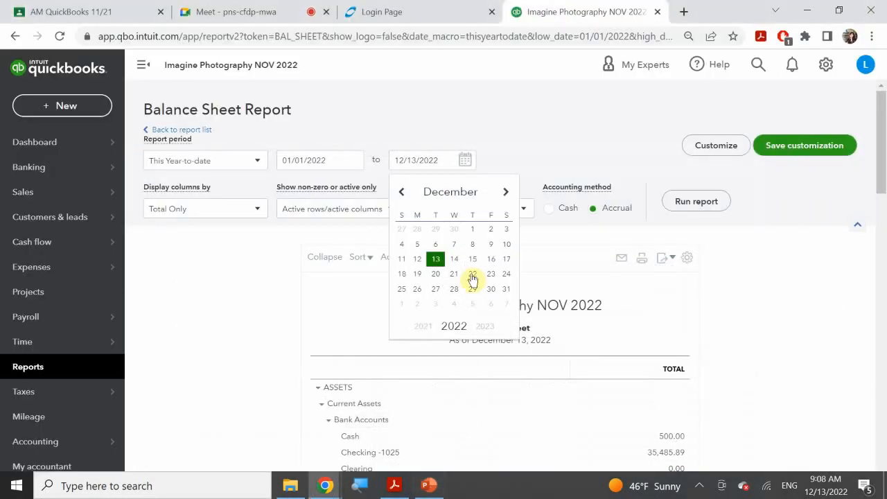
- Set the end date of the Balance Sheet period to 01/31/2022 and run the report
click(402, 194)
click(401, 194)
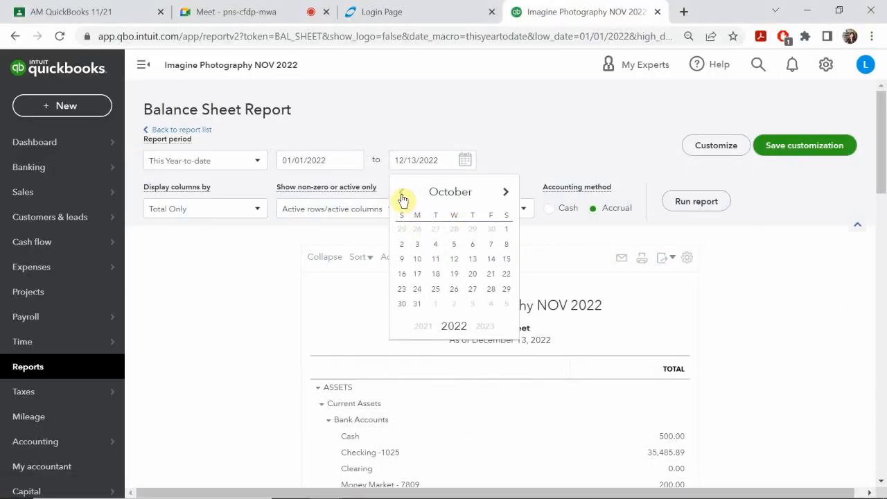
click(402, 194)
click(401, 194)
click(402, 194)
click(401, 194)
click(402, 194)
click(402, 194)
click(401, 195)
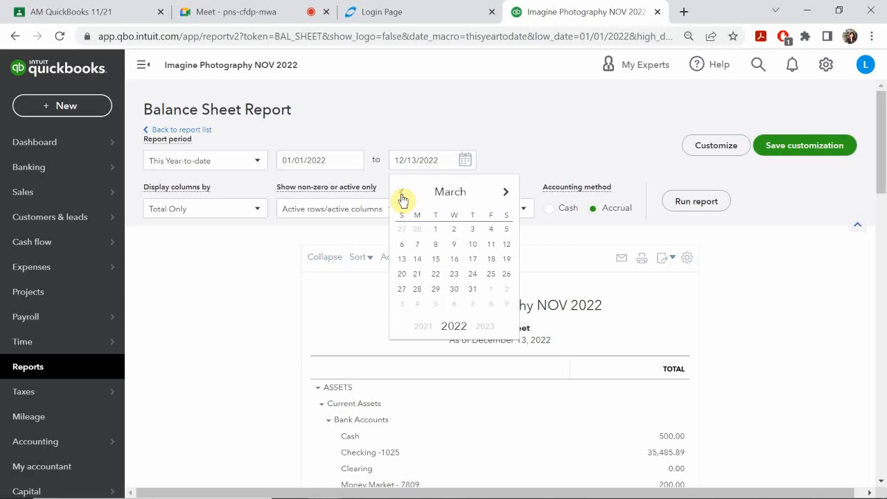
click(401, 194)
click(402, 196)
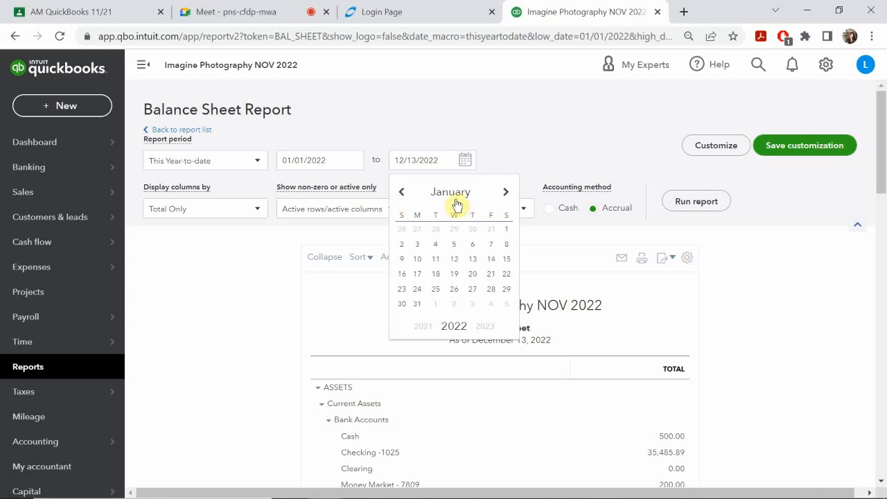
click(420, 304)
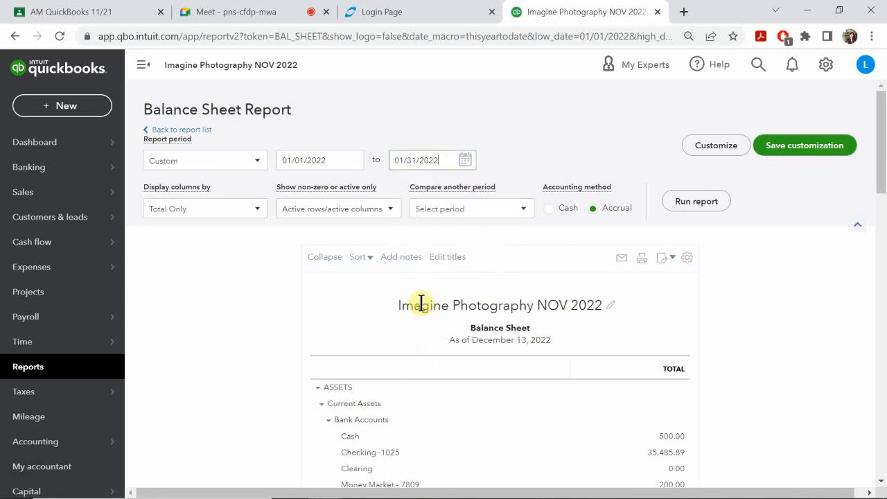
click(717, 201)
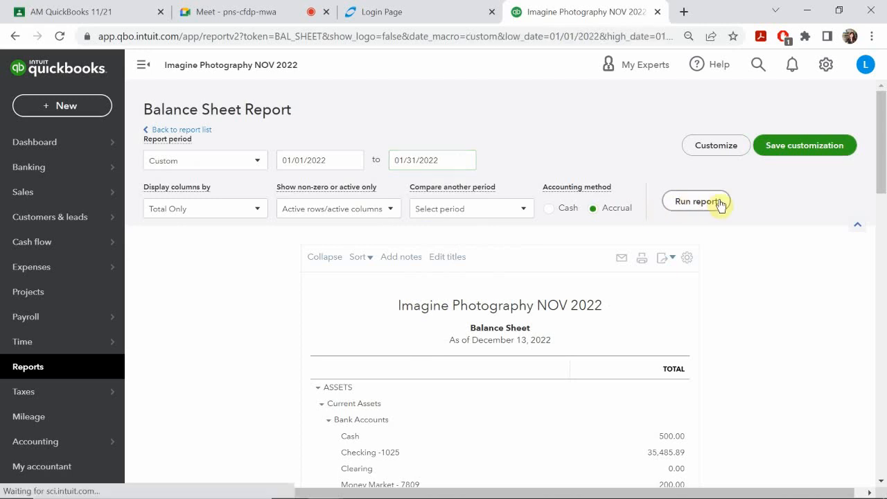
- Examine the Equity section of the January 2022 Balance Sheet to find the balances that need closing
scroll(671, 254, down, 12)
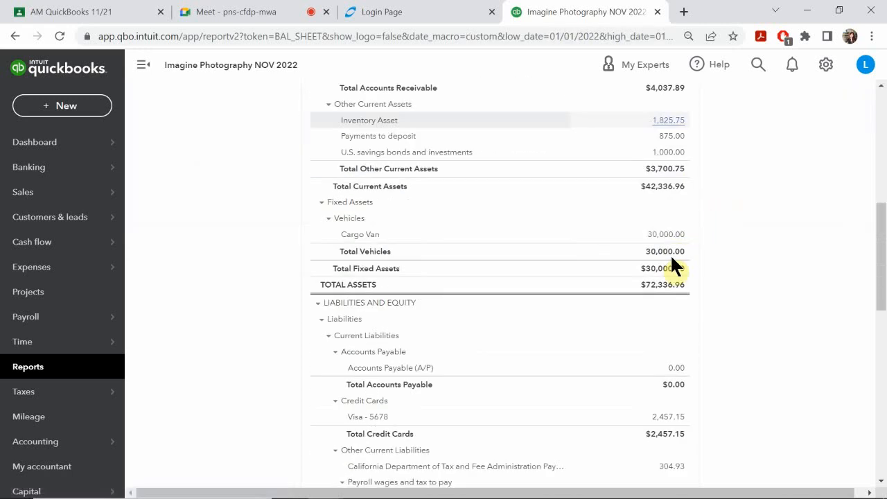
scroll(668, 270, down, 1)
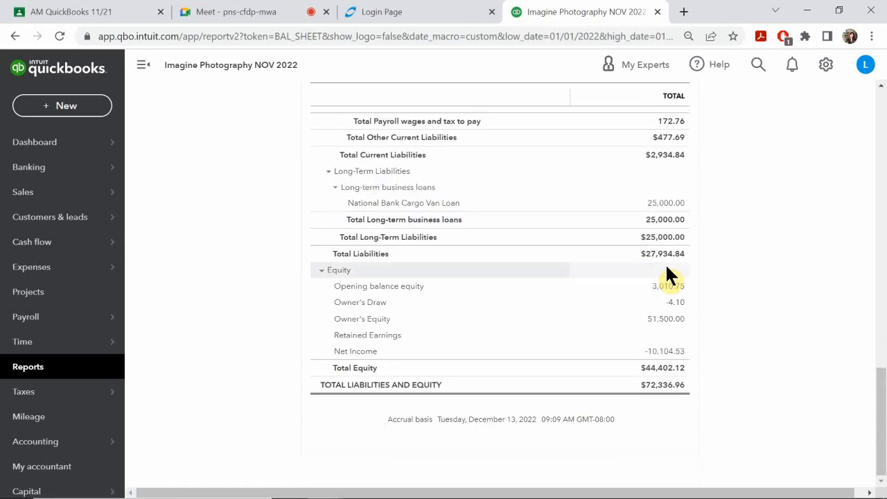
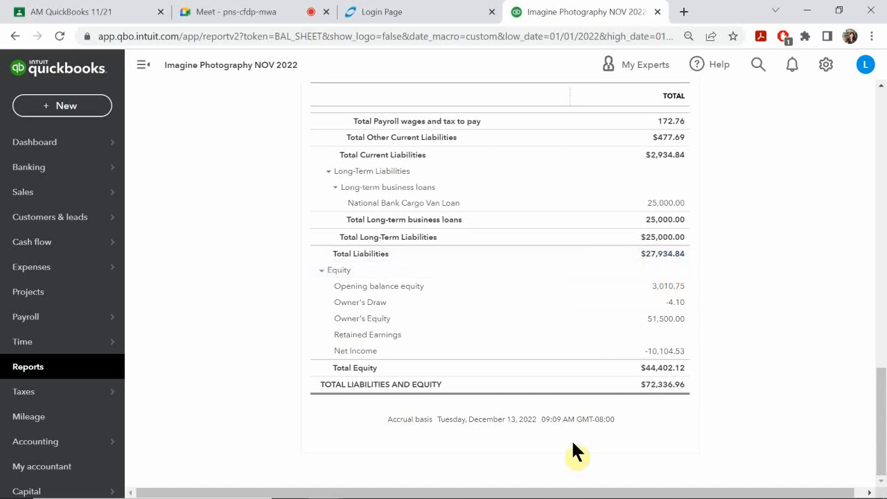
scroll(356, 351, up, 5)
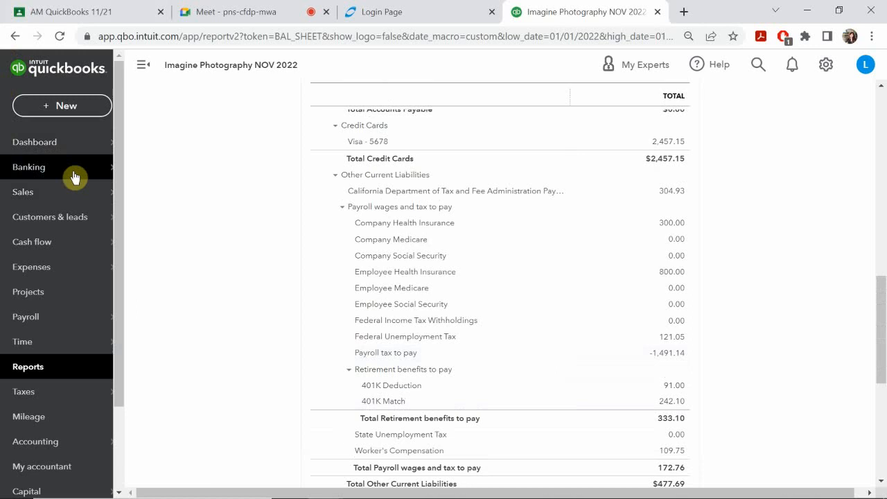
- Create a new journal entry and look over its blank form
mouse_move(28, 206)
click(61, 107)
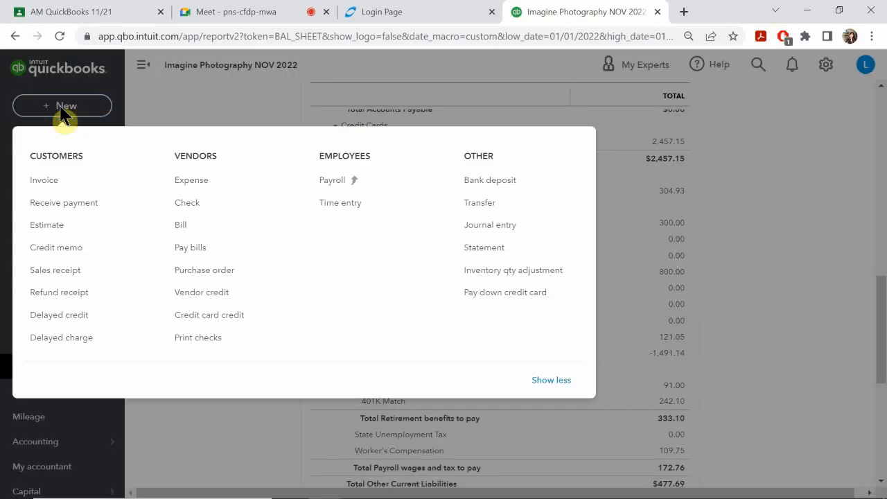
click(497, 226)
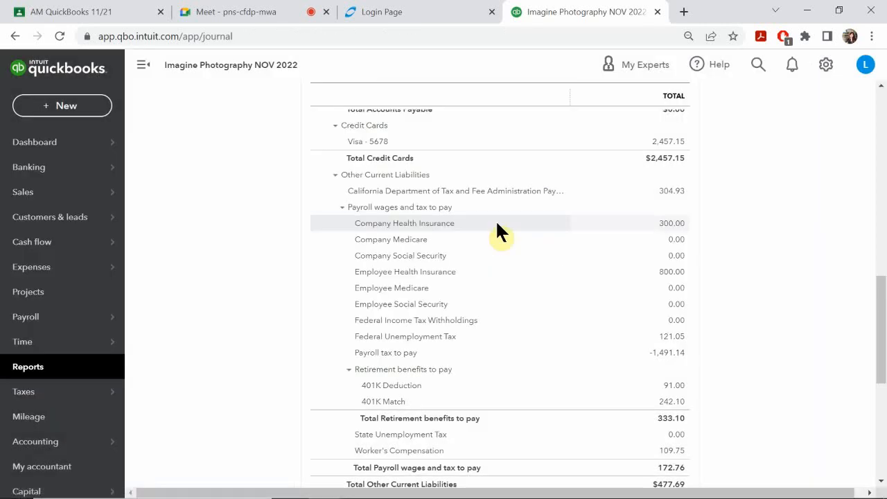
scroll(395, 123, down, 5)
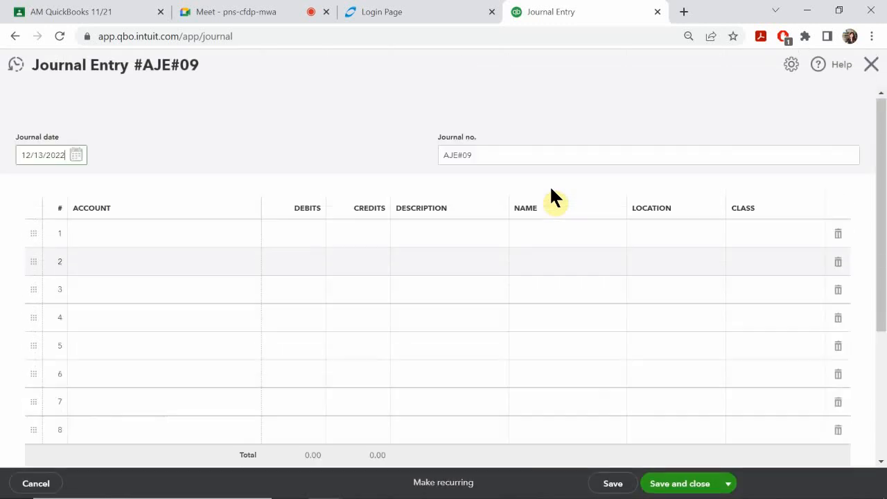
scroll(551, 198, down, 3)
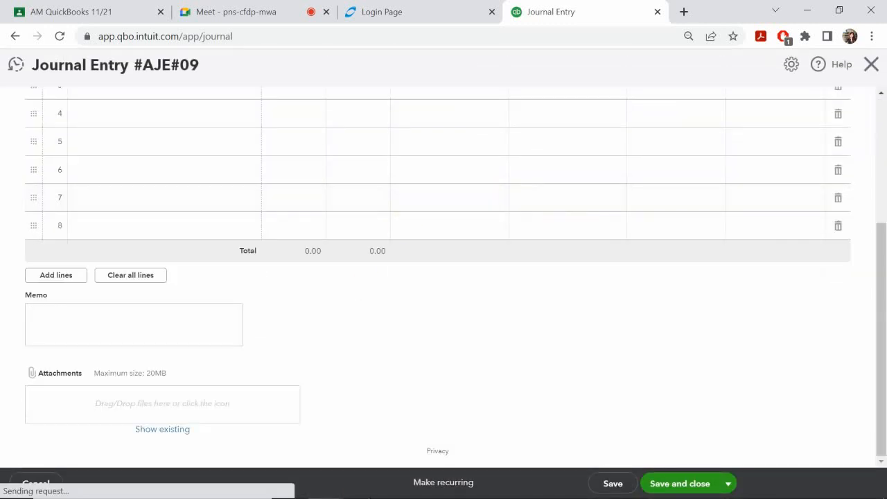
- Check the Close Equity journal number, date, accounts and amounts on the PowerPoint slide, and return to the journal entry in QuickBooks
mouse_move(381, 496)
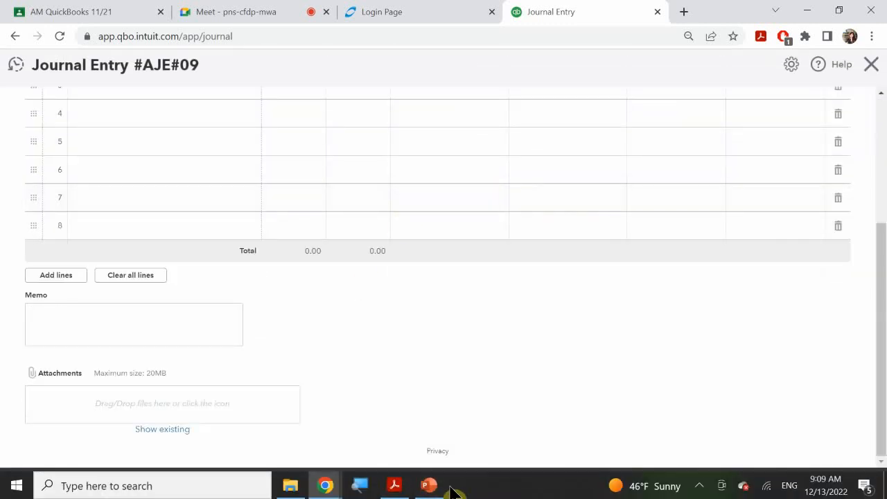
click(429, 486)
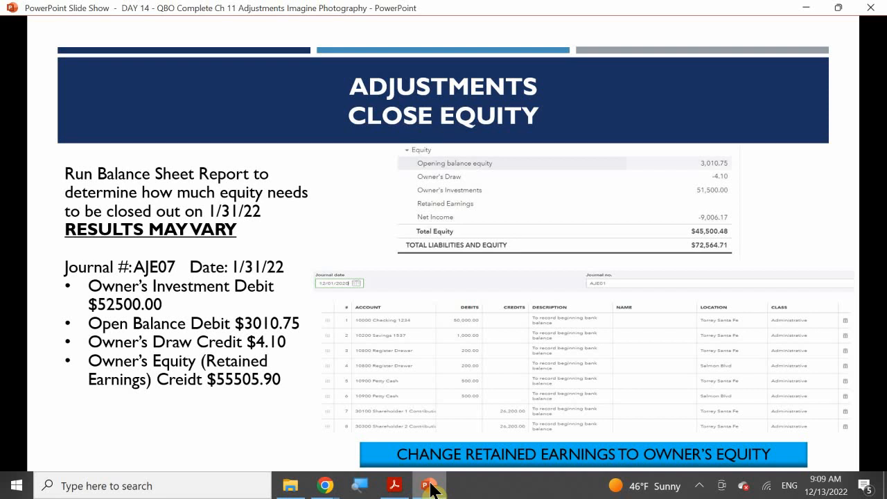
click(430, 487)
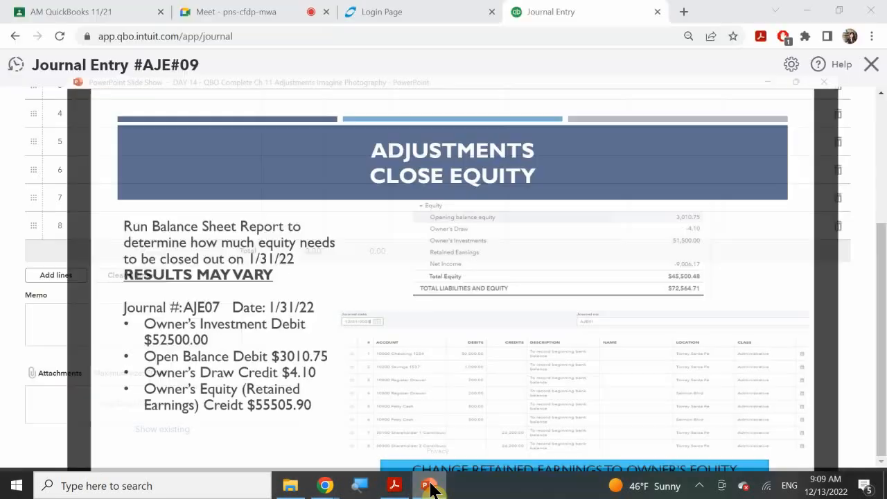
scroll(757, 322, up, 1)
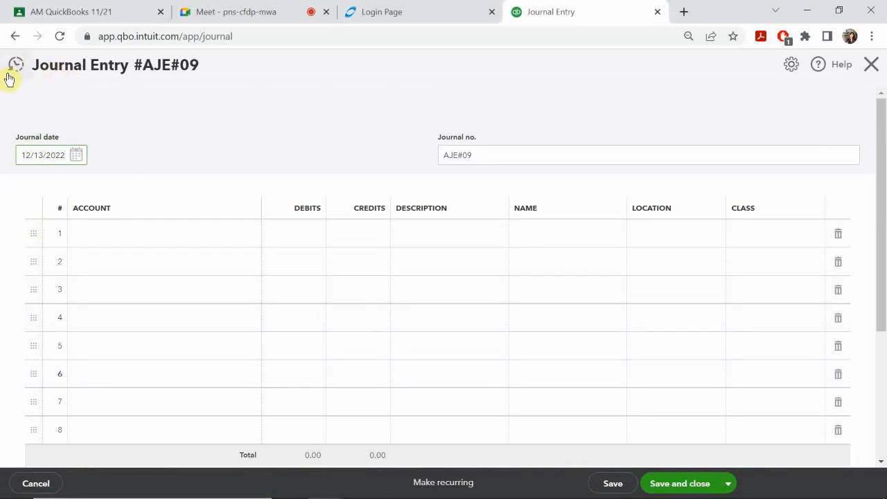
- Close the blank journal entry and run the Balance Sheet report for All Dates
click(871, 65)
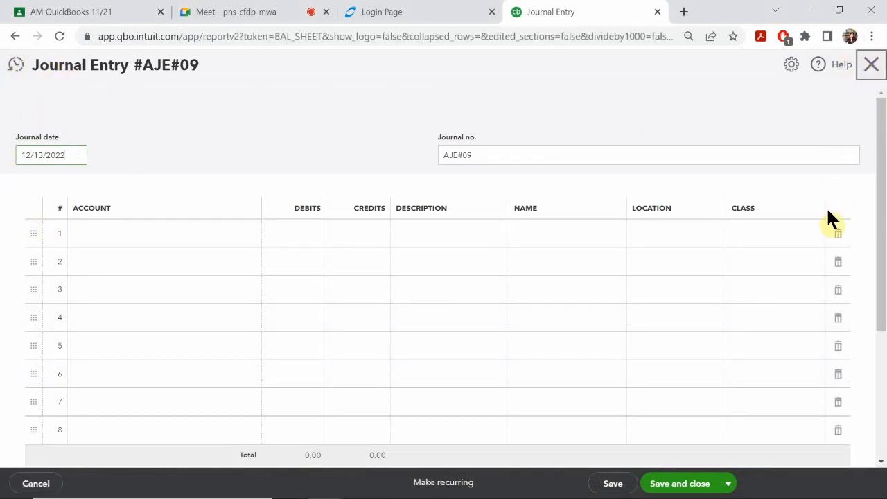
scroll(373, 167, up, 10)
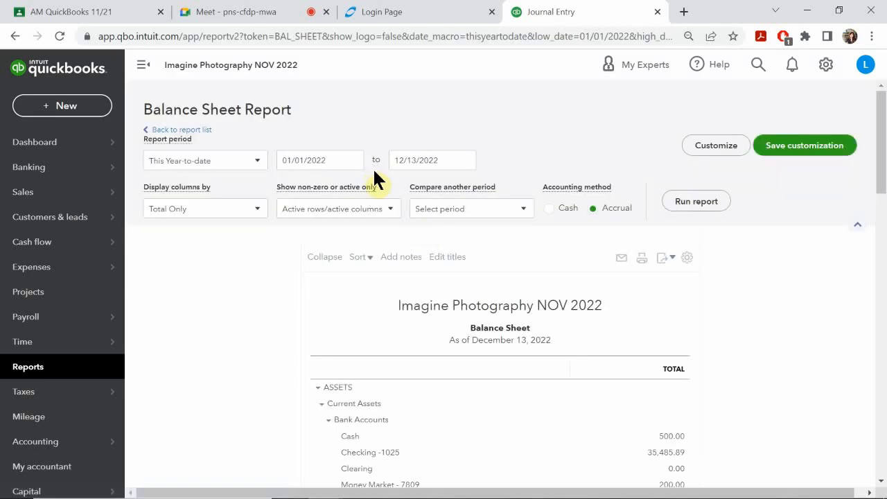
scroll(224, 164, down, 2)
scroll(279, 133, up, 2)
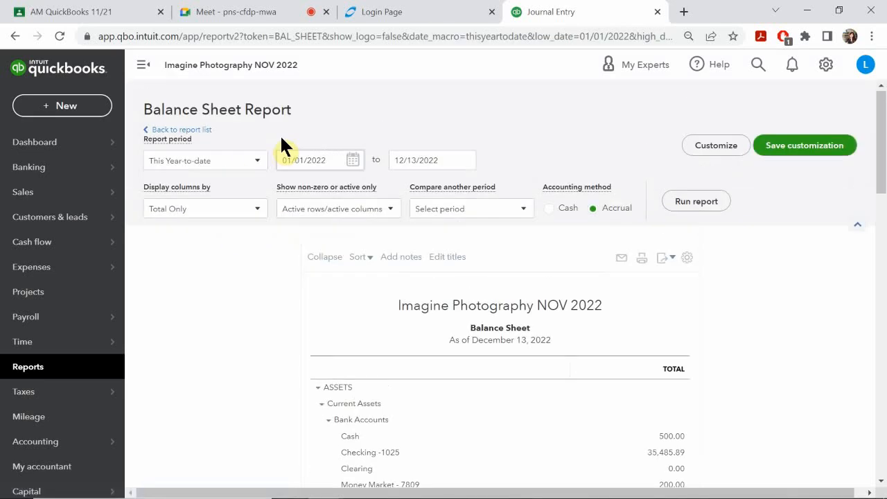
click(256, 161)
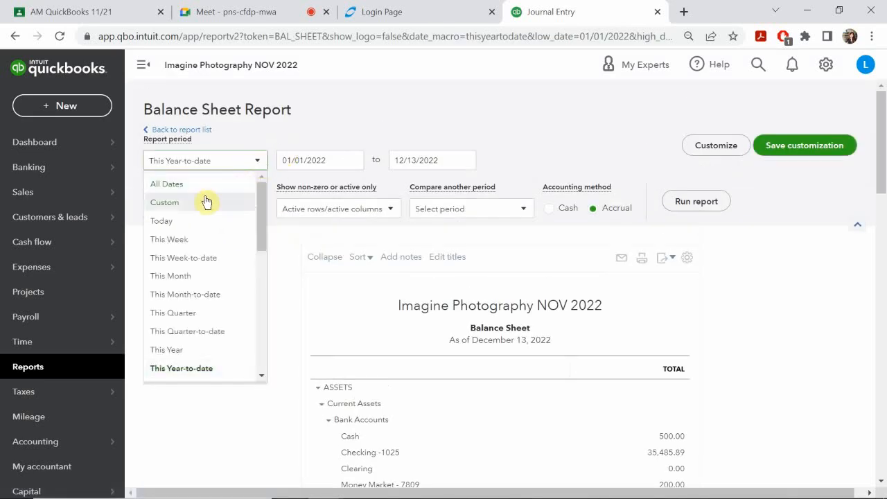
click(170, 184)
click(695, 202)
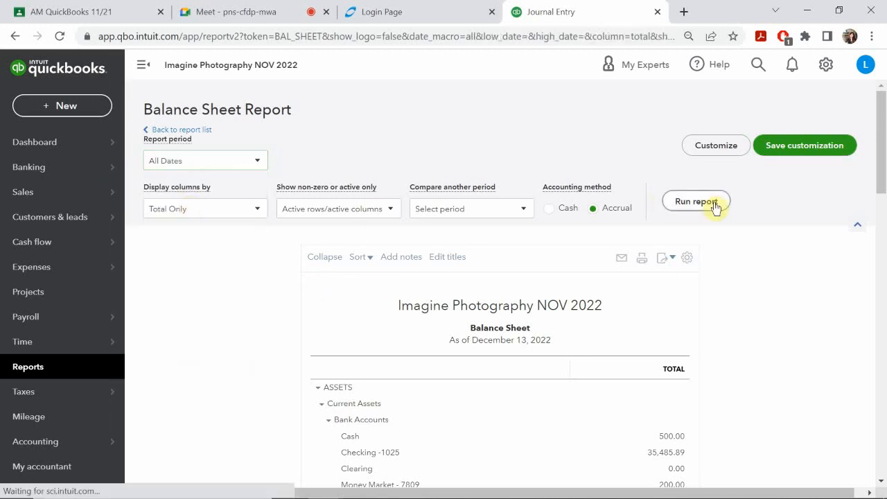
- Examine the Equity balances on the all-dates Balance Sheet and check them against the Close Equity slide in PowerPoint
scroll(713, 201, down, 3)
scroll(585, 198, down, 3)
scroll(583, 197, down, 10)
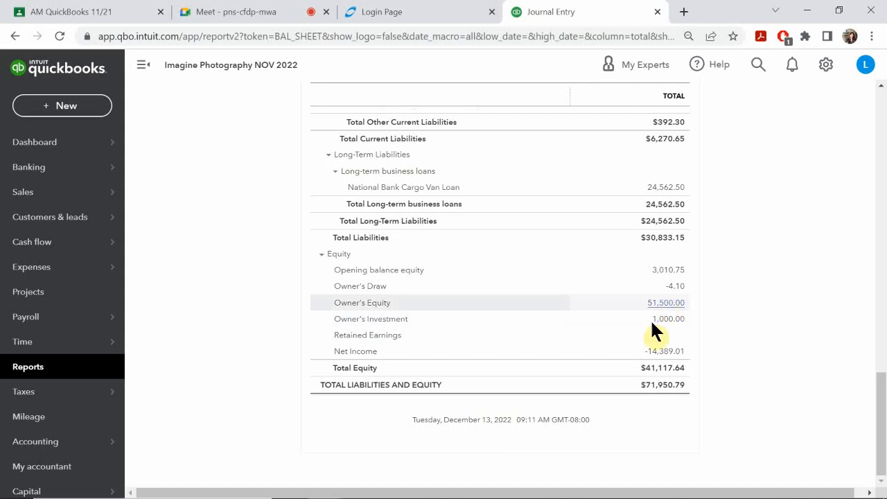
mouse_move(441, 493)
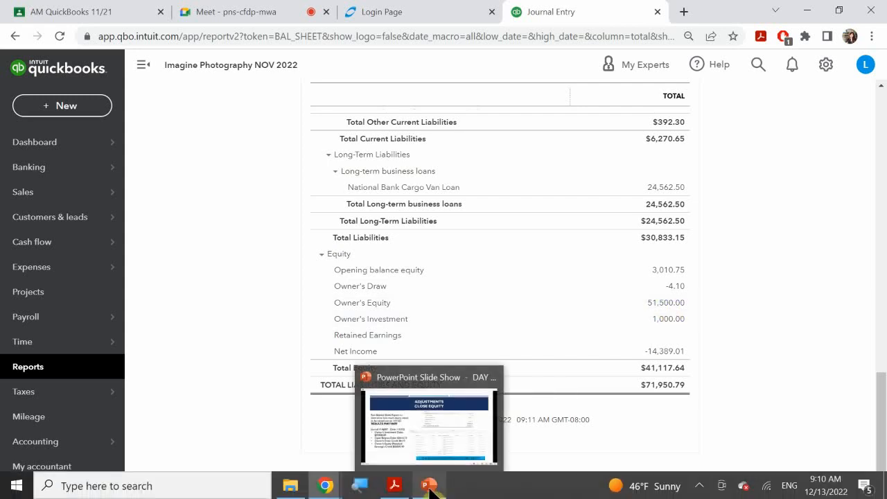
mouse_move(438, 447)
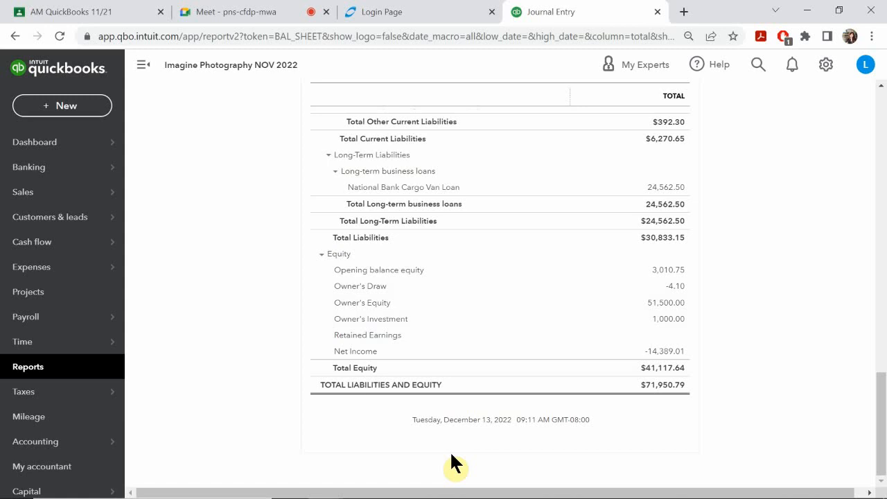
- Create a new journal entry and set its journal date to 12/31/2022
click(78, 107)
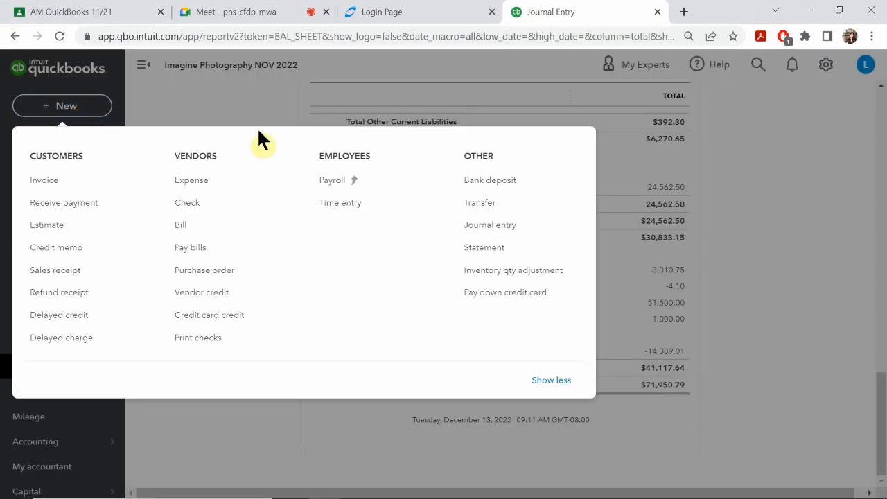
click(484, 228)
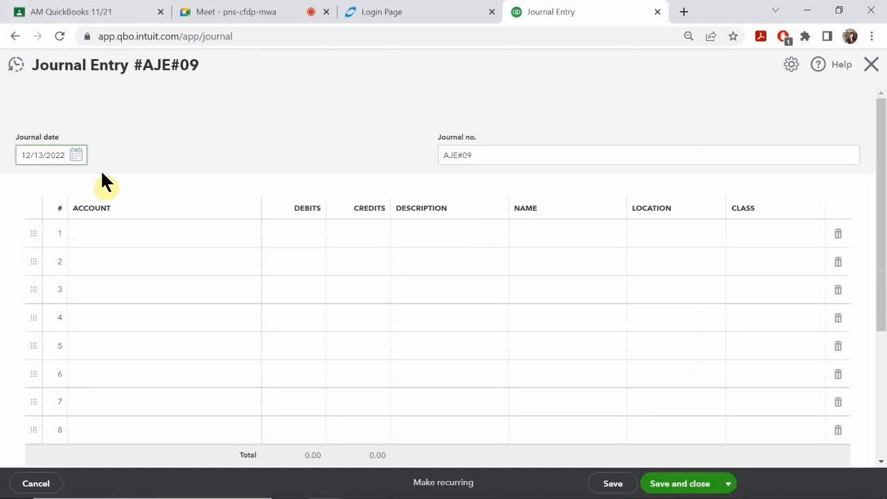
click(78, 157)
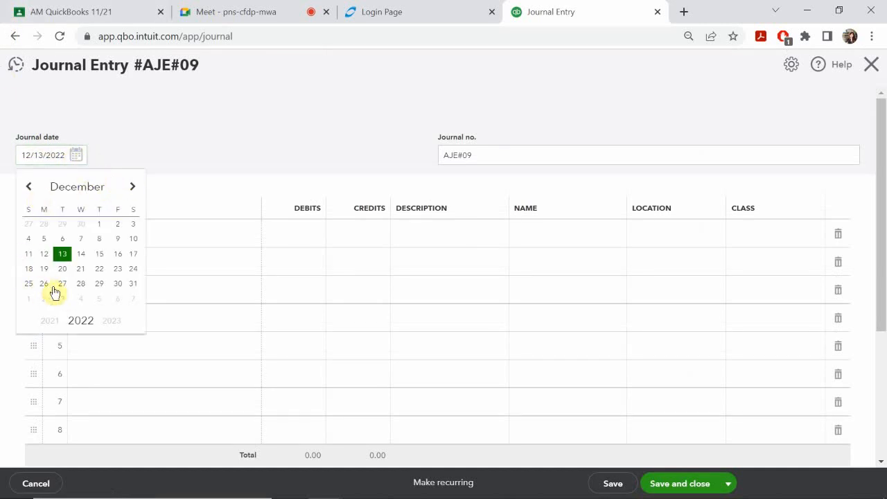
click(133, 283)
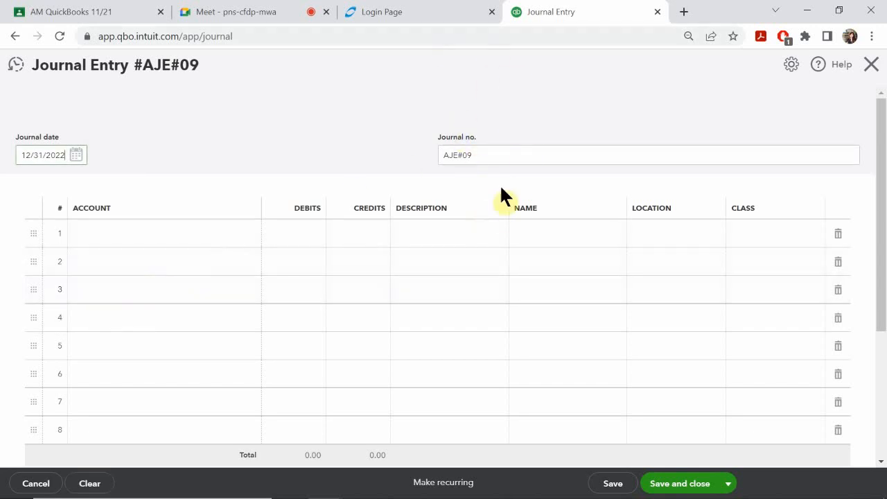
- Set the account on line 1 of the journal entry to Opening balance equity
click(135, 242)
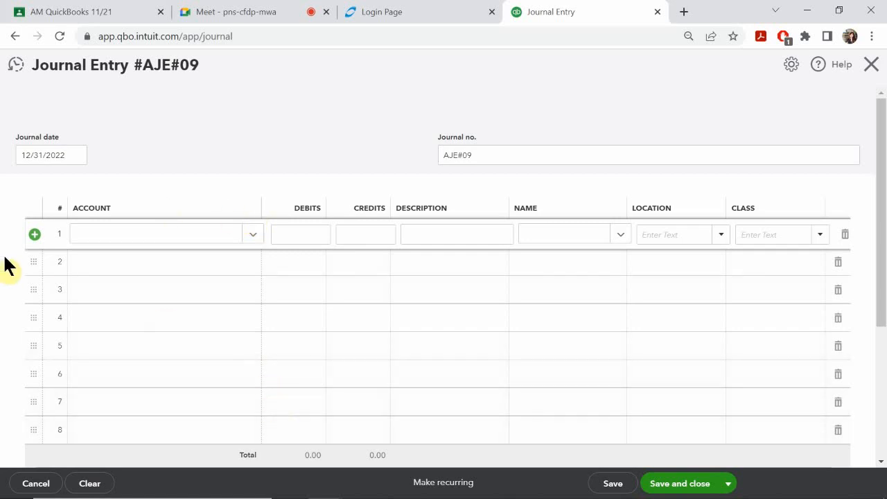
click(115, 244)
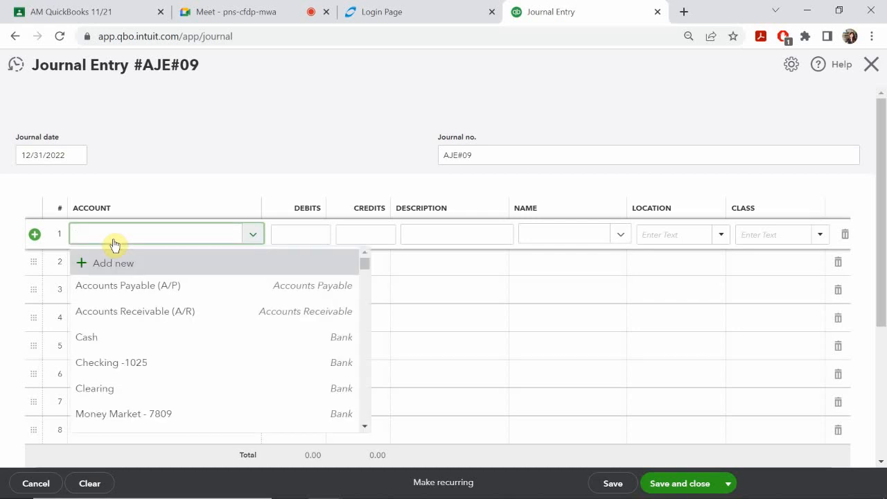
text(p[)
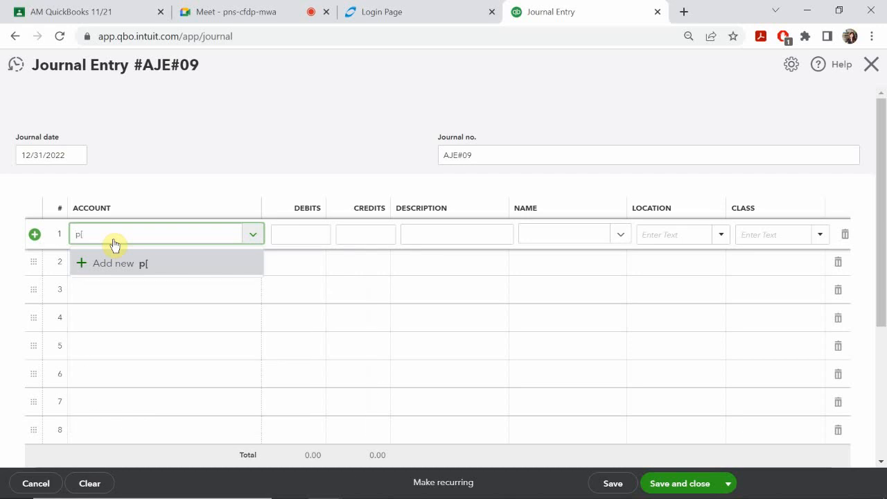
key(BackSpace)
key(BackSpace)
text(open)
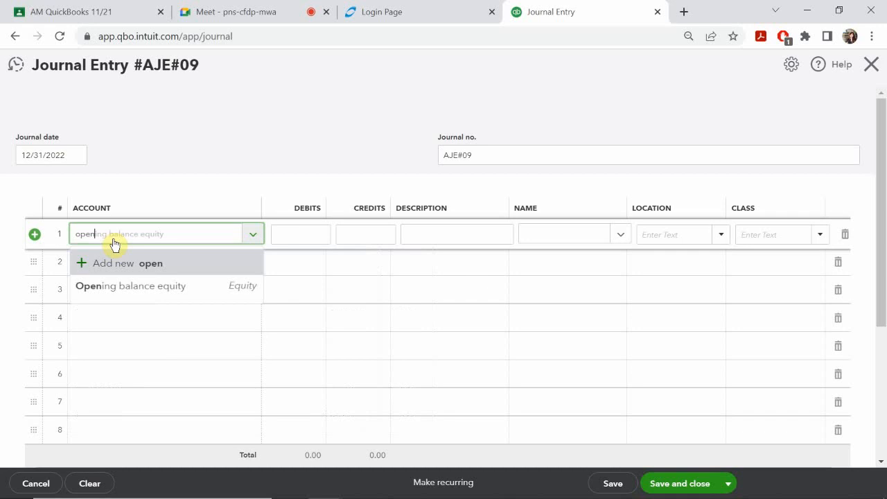
click(115, 287)
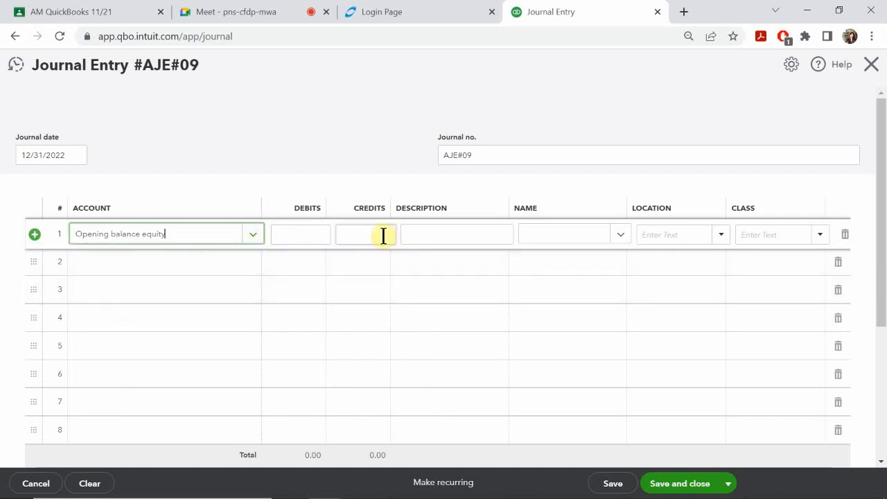
- Enter a debit of 3,010.75 for Opening balance equity on line 1
click(300, 234)
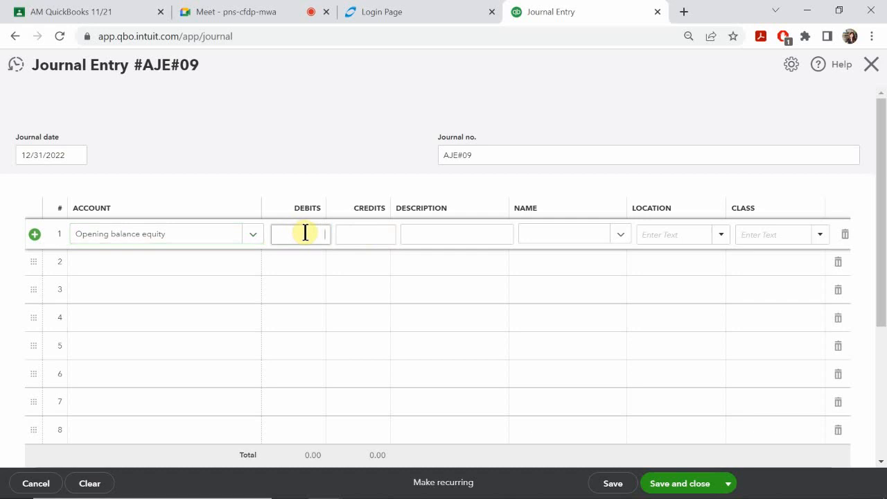
text(3010)
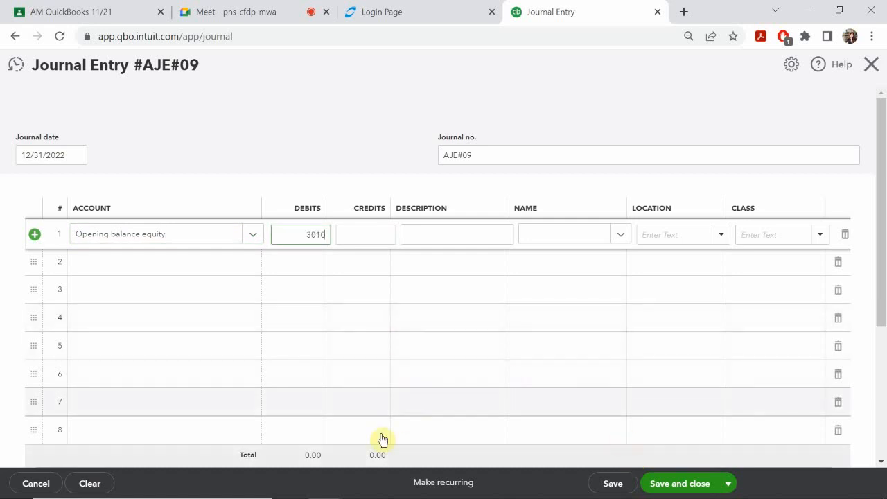
click(119, 271)
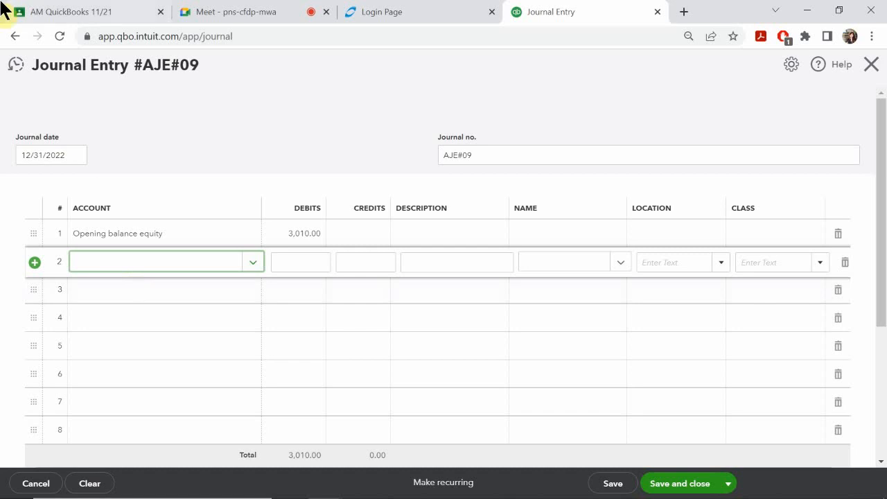
click(296, 235)
text(3010.75)
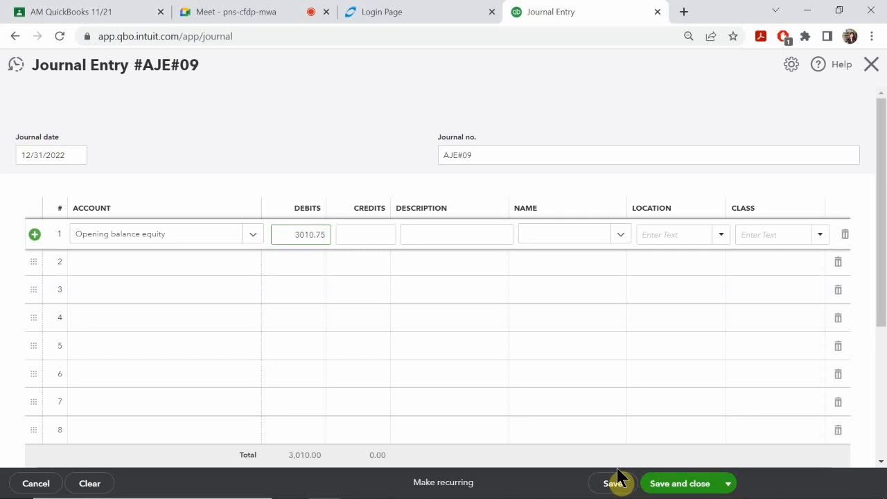
- Set the account on line 2 of the journal entry to Owner's Investment
click(129, 263)
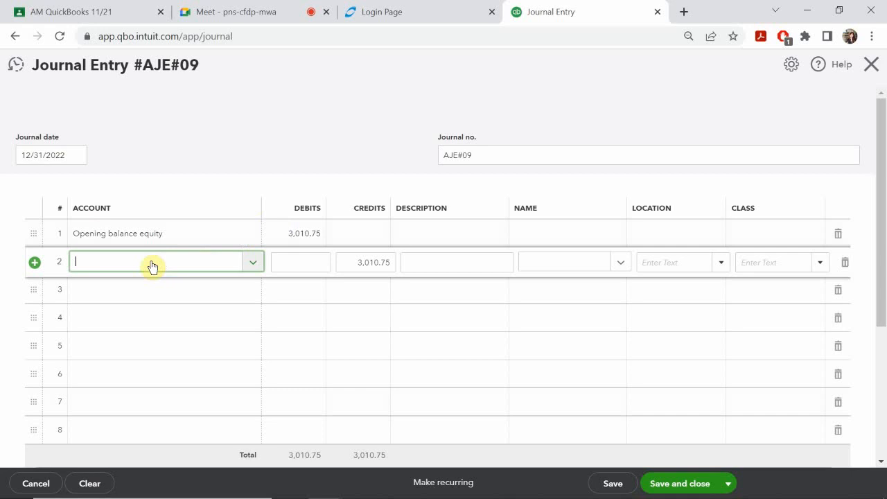
click(110, 263)
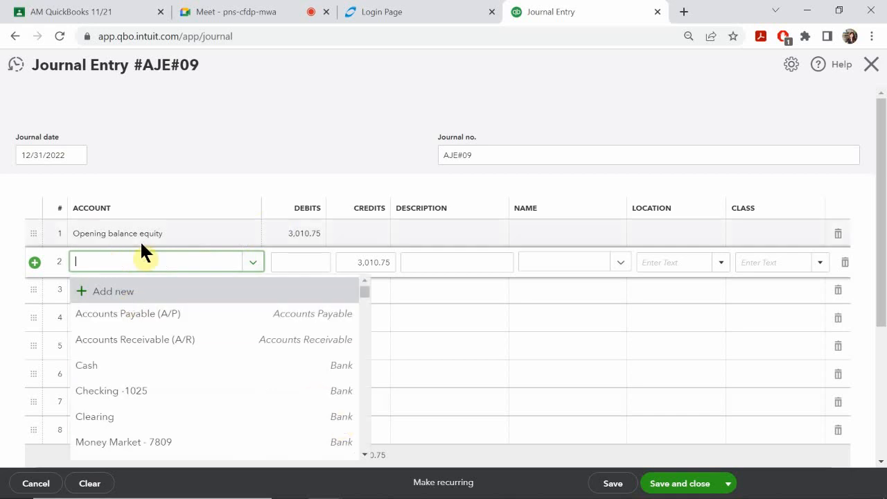
click(153, 261)
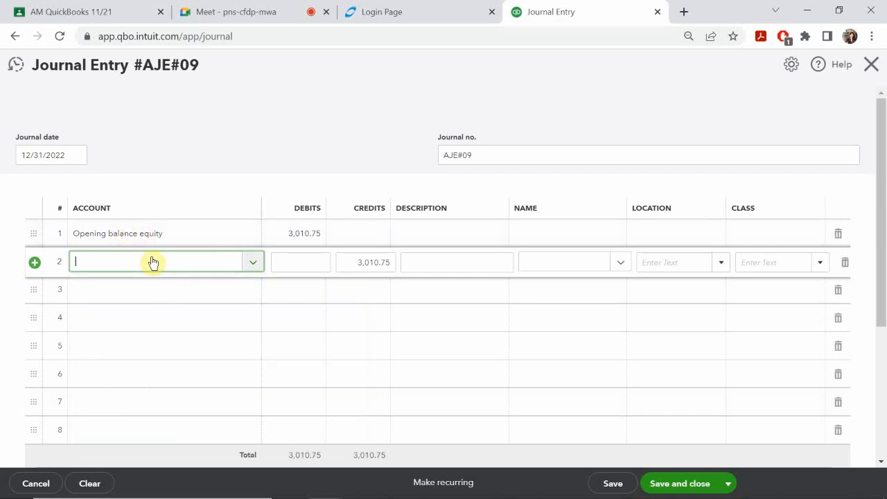
click(153, 262)
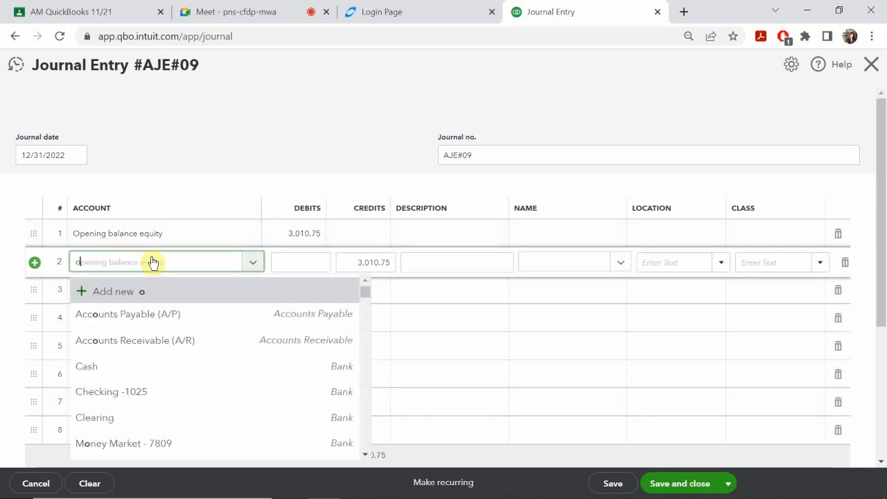
text(ove)
key(BackSpace)
key(BackSpace)
key(BackSpace)
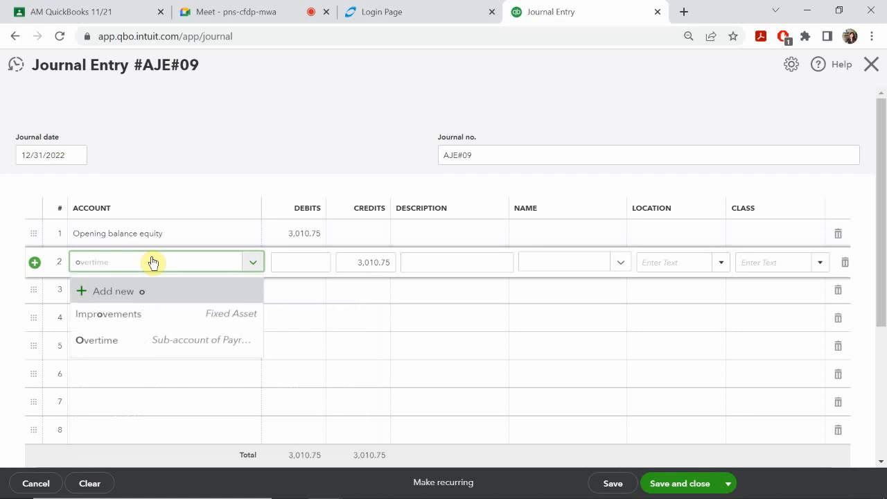
text(owmer)
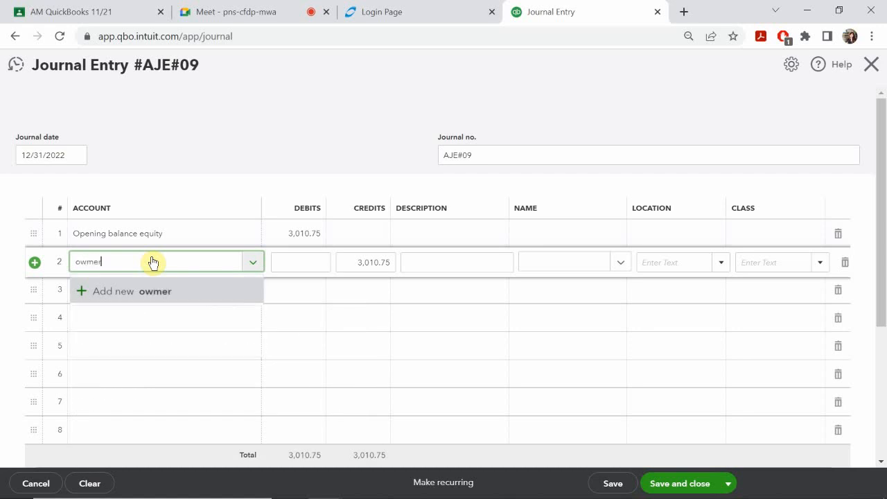
key(BackSpace)
key(BackSpace)
key(BackSpace)
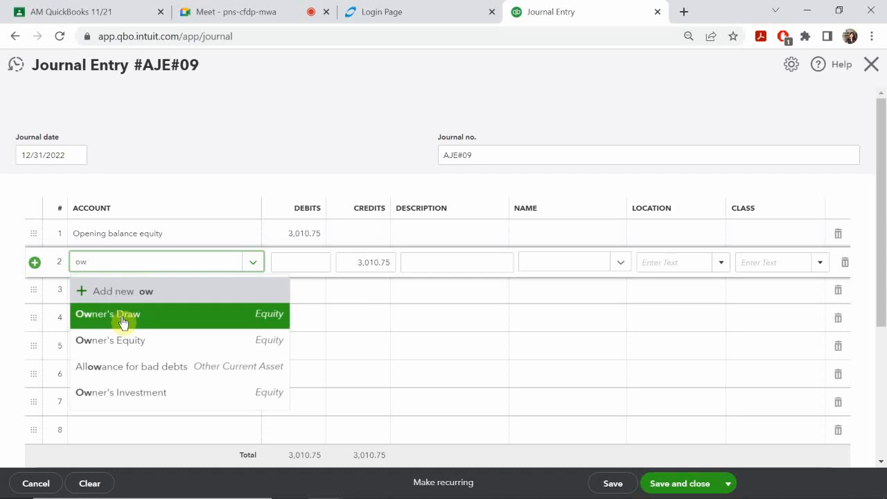
click(145, 393)
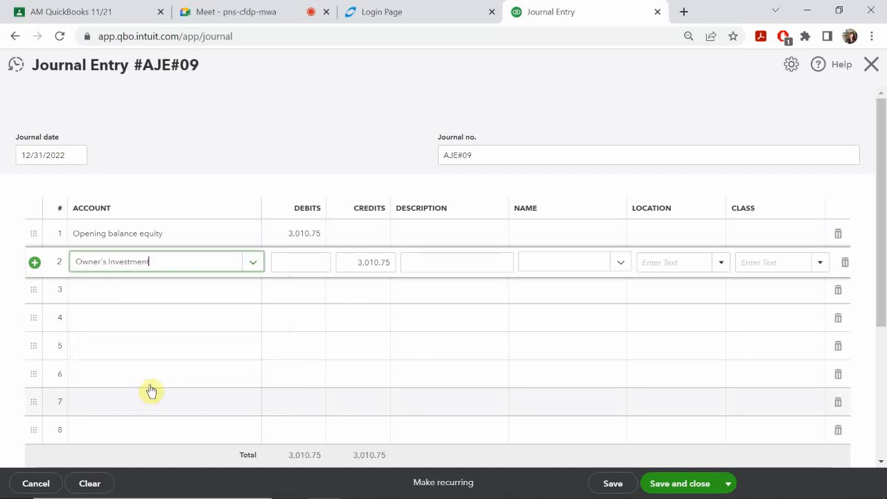
- Enter a debit of 1,000.00 for Owner's Investment on line 2
click(309, 259)
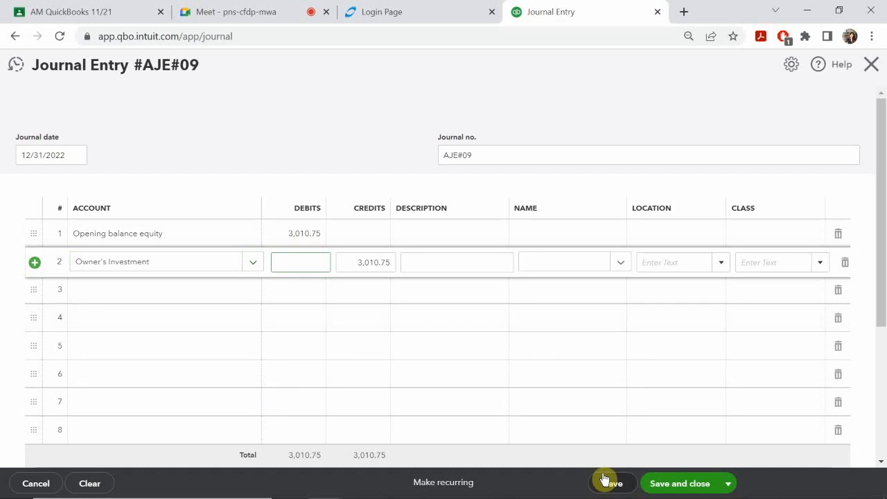
text(1000)
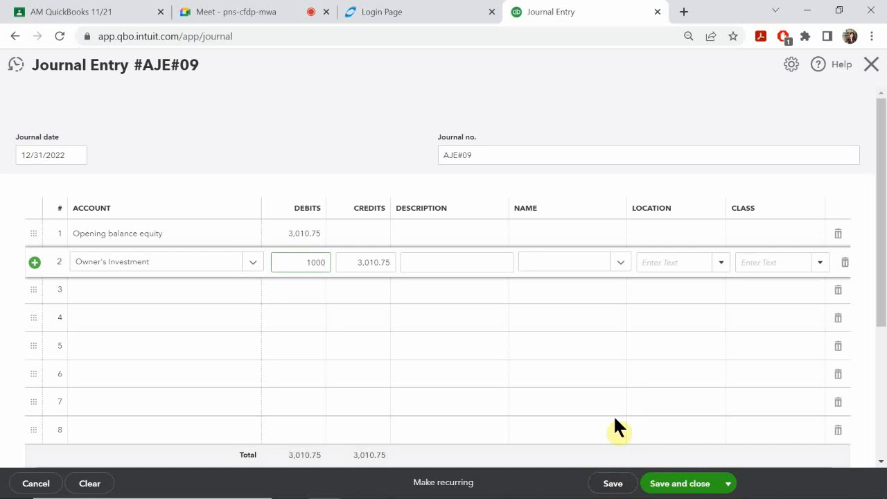
click(341, 290)
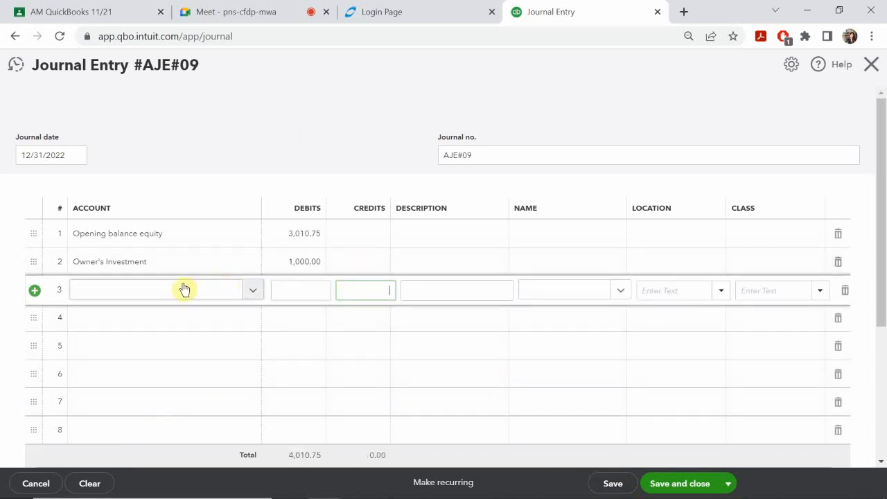
- Set the account on line 3 of the journal entry to Owner's Draw
click(142, 291)
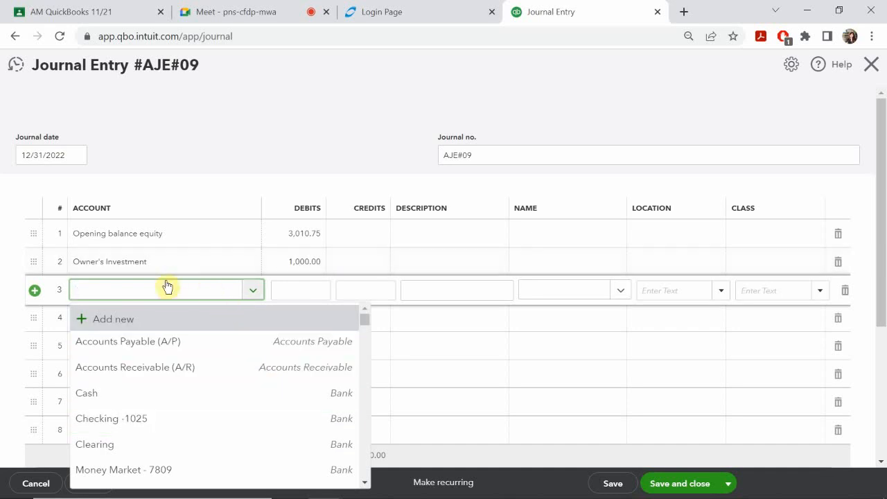
text(ow)
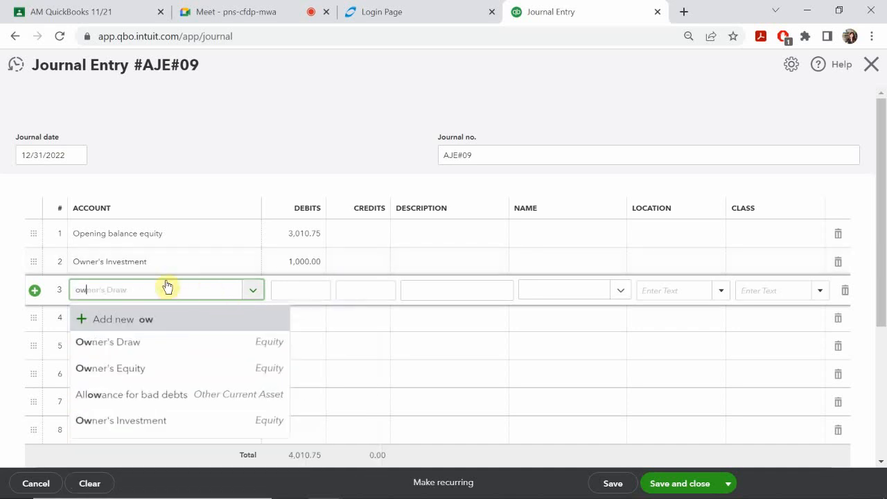
text(ner)
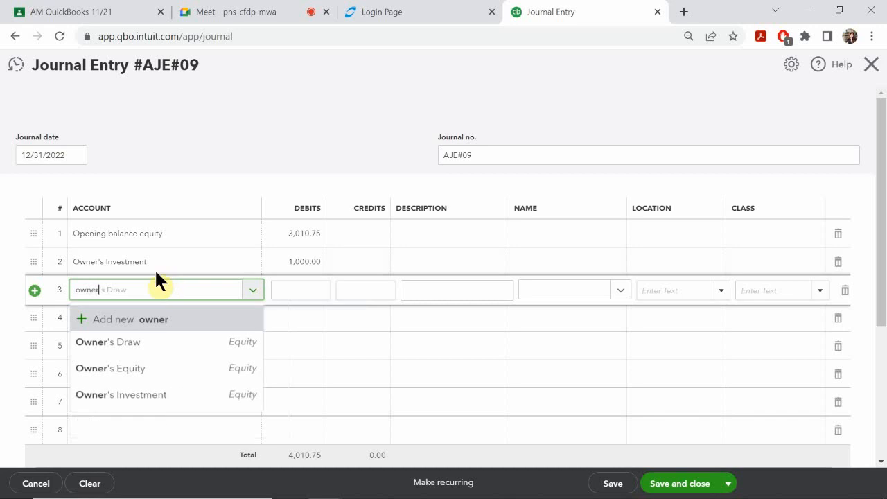
click(122, 346)
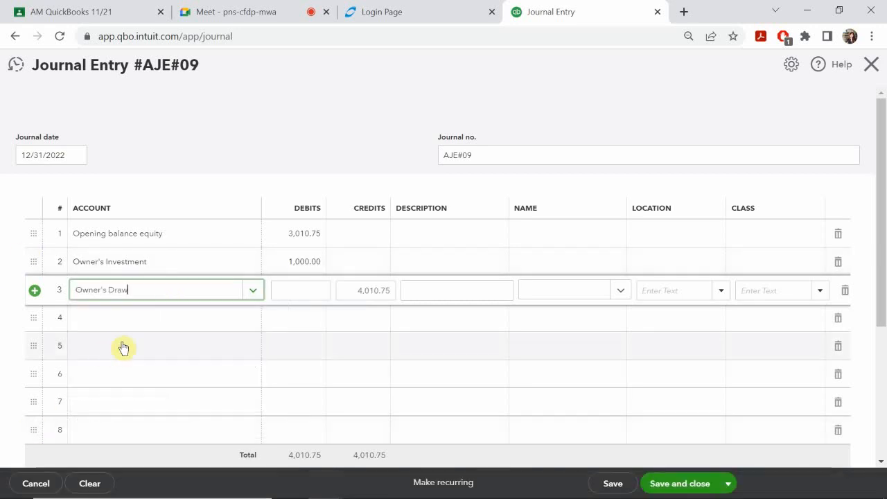
- Replace the suggested credit for Owner's Draw on line 3 with 4.10
click(357, 291)
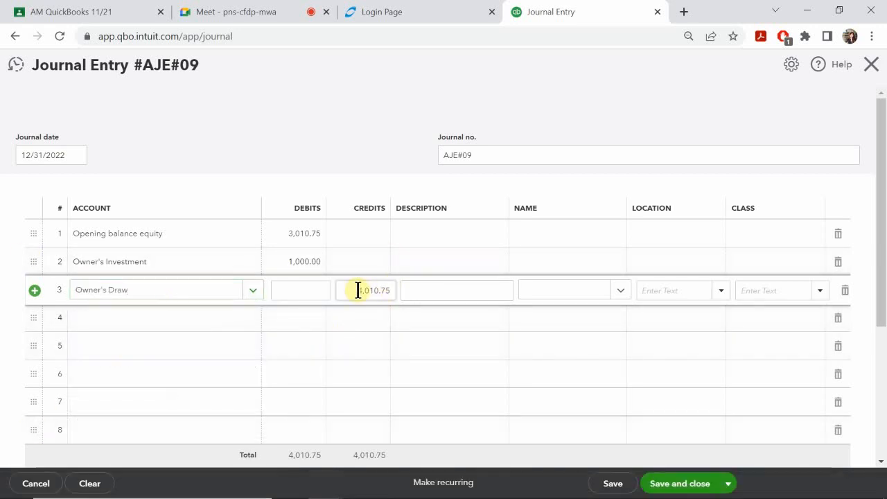
drag(357, 290, 449, 311)
text(4)
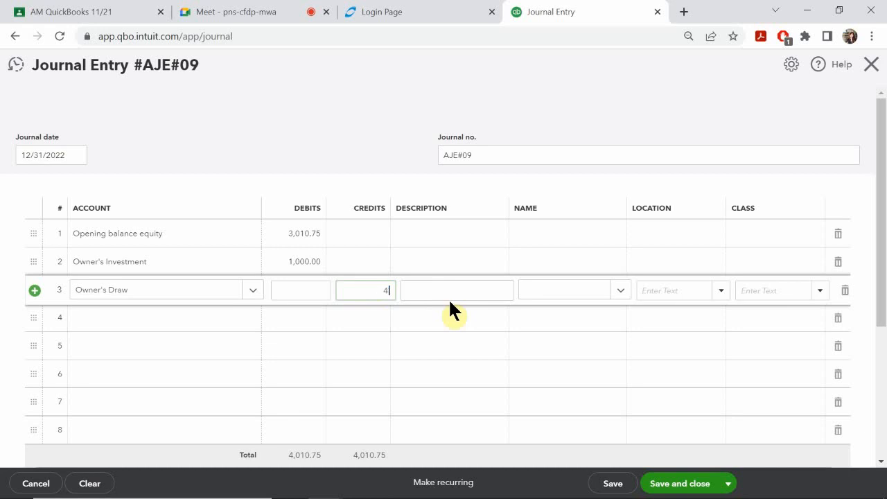
text(.10)
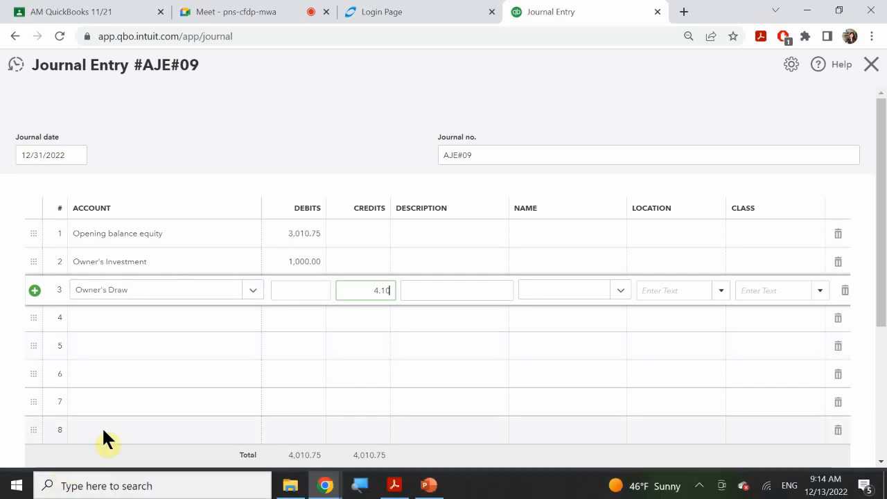
- Set the account on line 4 to Owner's Equity, accepting the balancing credit of 4,006.65
click(127, 326)
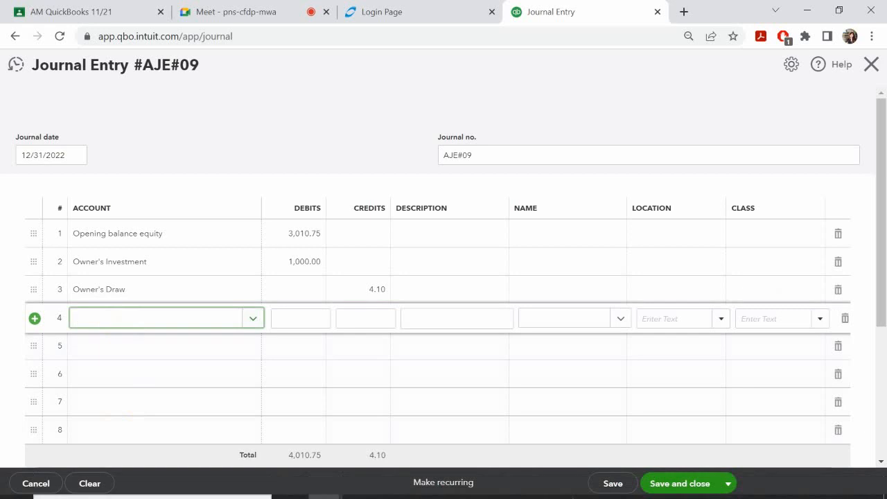
text(Owner)
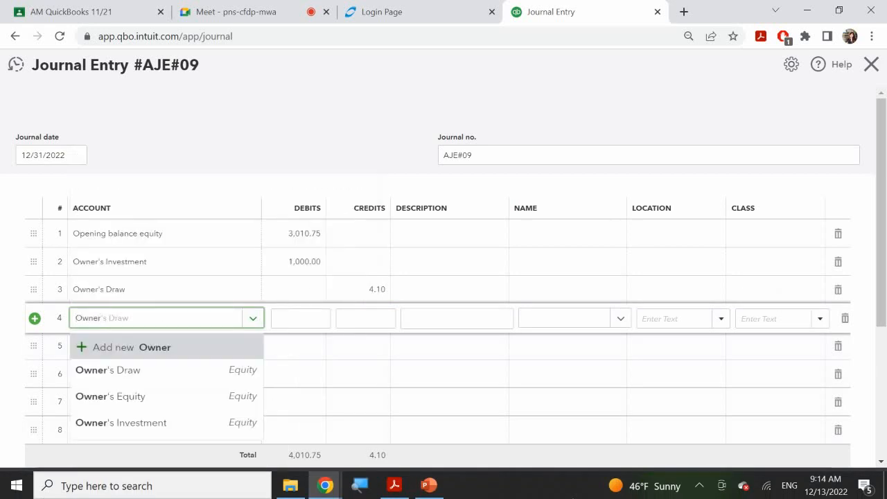
click(129, 396)
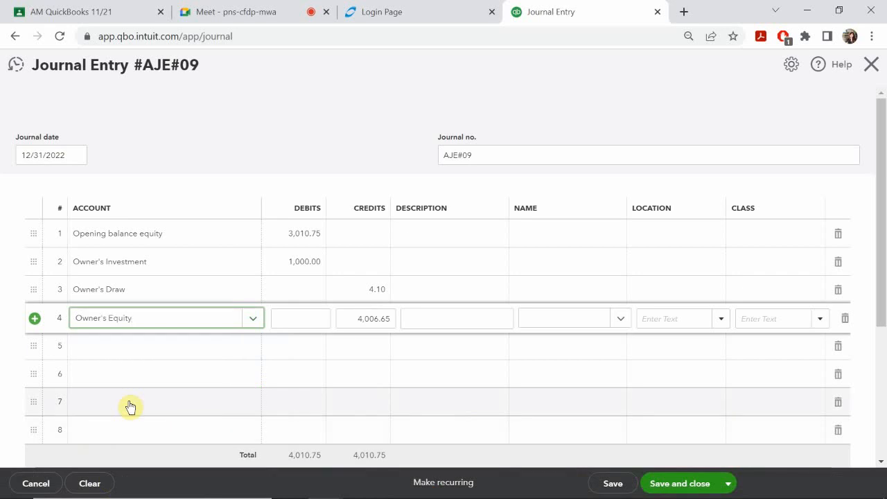
click(301, 315)
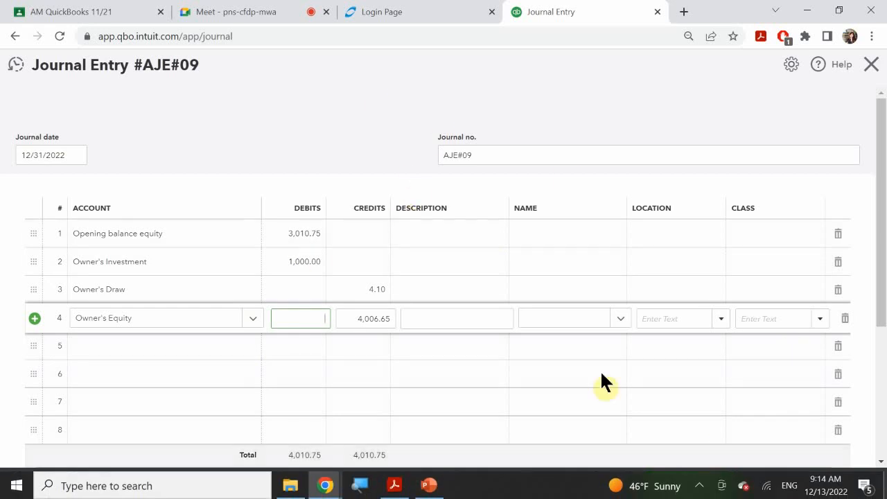
click(284, 317)
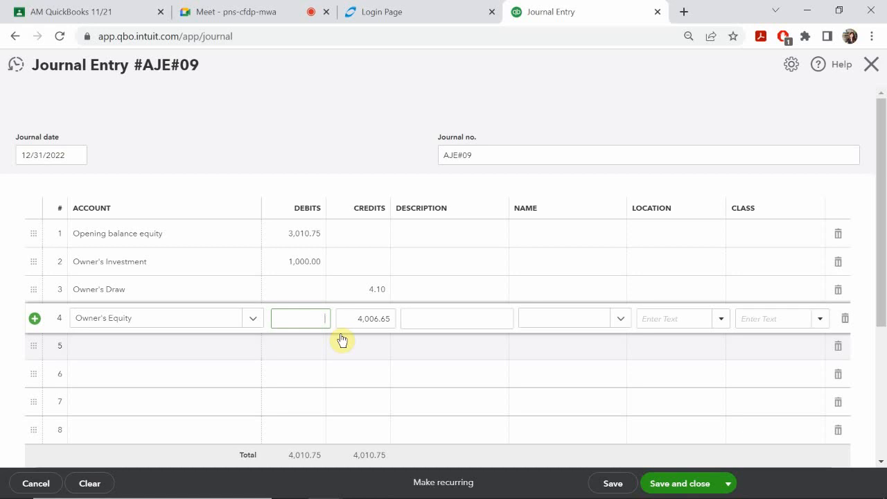
click(350, 318)
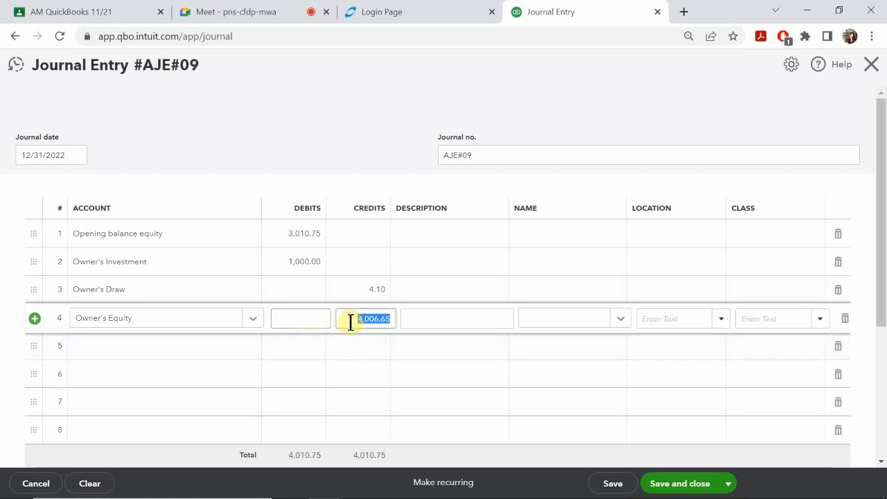
click(372, 356)
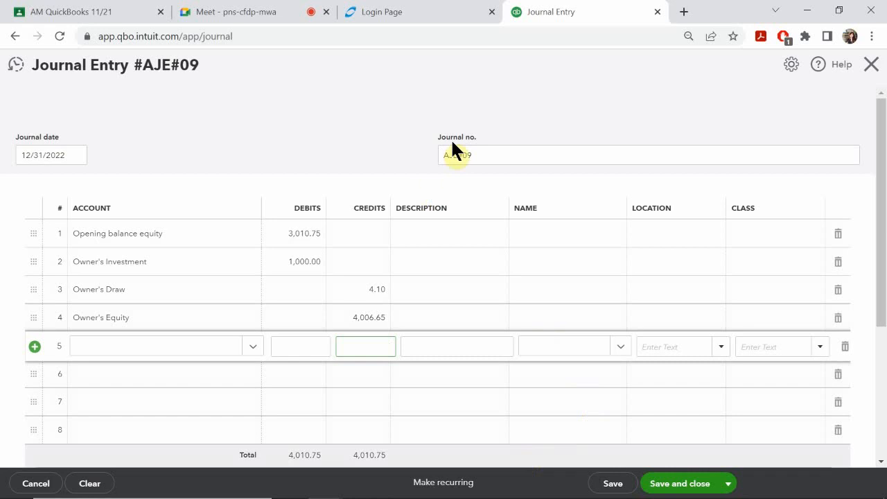
- Enter the description "Close out Equity" on line 1 and copy it to lines 2 through 4
click(452, 236)
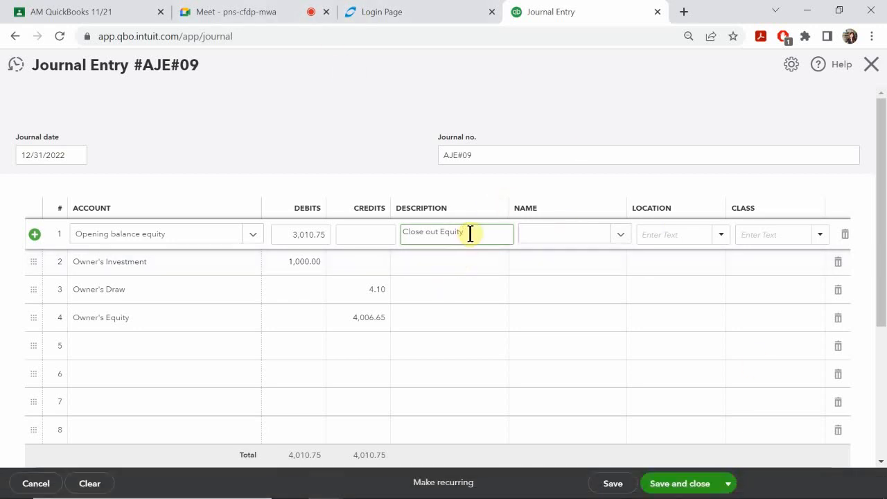
drag(463, 233, 367, 229)
key(ctrl+c)
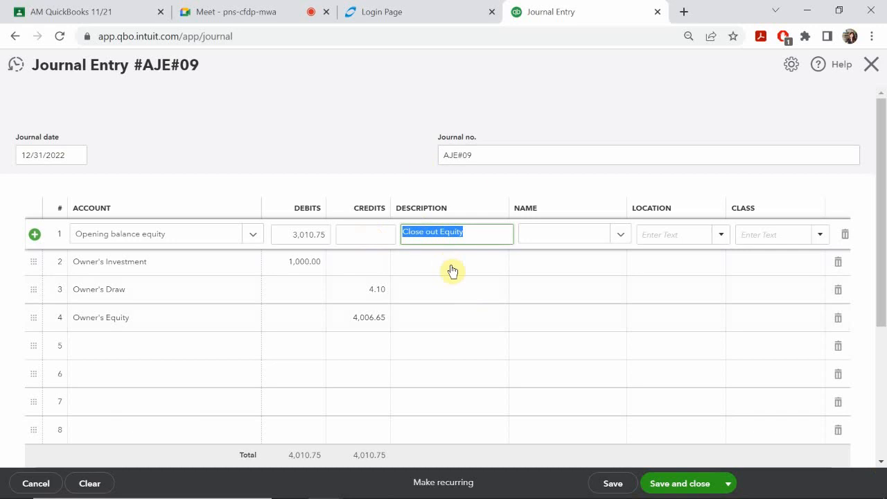
click(430, 263)
key(ctrl+v)
click(448, 295)
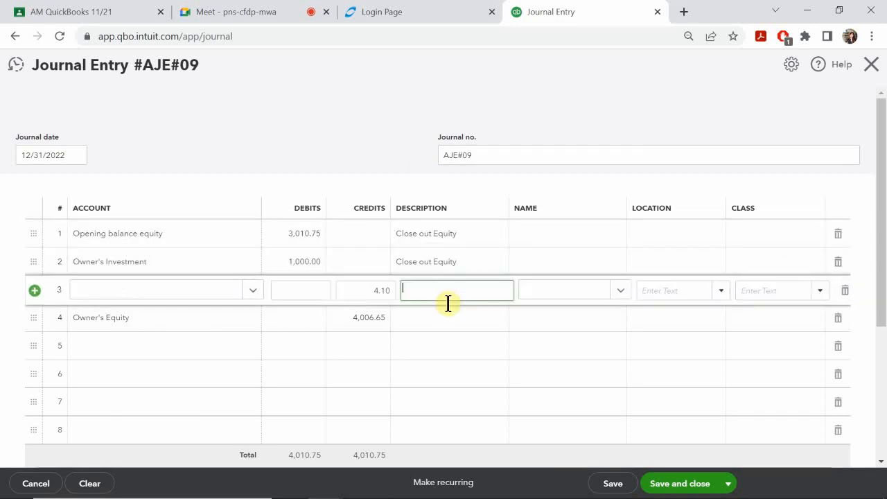
key(ctrl+v)
click(449, 319)
key(ctrl+v)
click(449, 347)
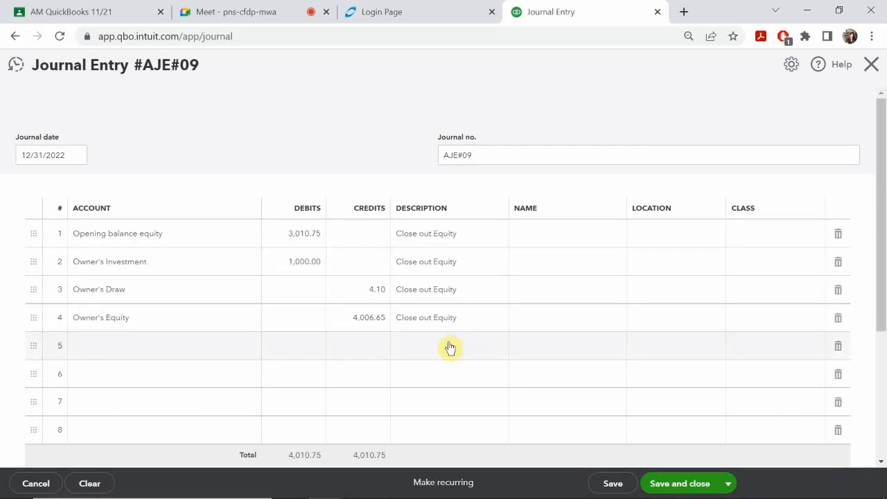
key(ctrl+v)
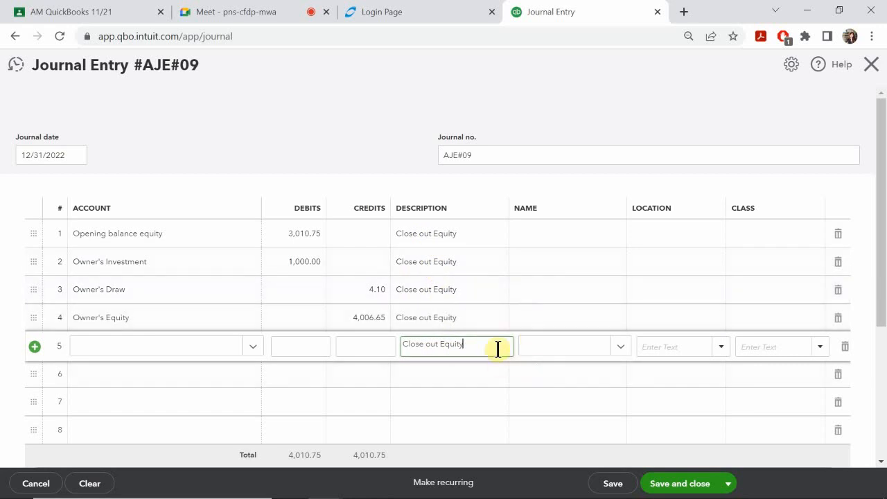
key(BackSpace)
key(BackSpace)
key(BackSpace)
key(BackSpace)
key(BackSpace)
key(BackSpace)
key(BackSpace)
key(BackSpace)
key(BackSpace)
key(BackSpace)
key(BackSpace)
key(BackSpace)
key(BackSpace)
key(BackSpace)
key(BackSpace)
- Assign the Overhead class to the Opening balance equity line
click(756, 239)
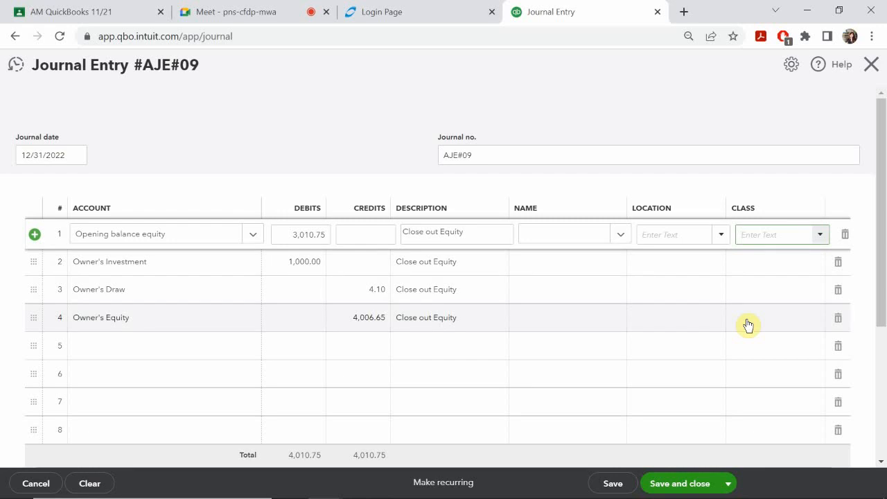
scroll(748, 325, down, 1)
scroll(760, 243, up, 1)
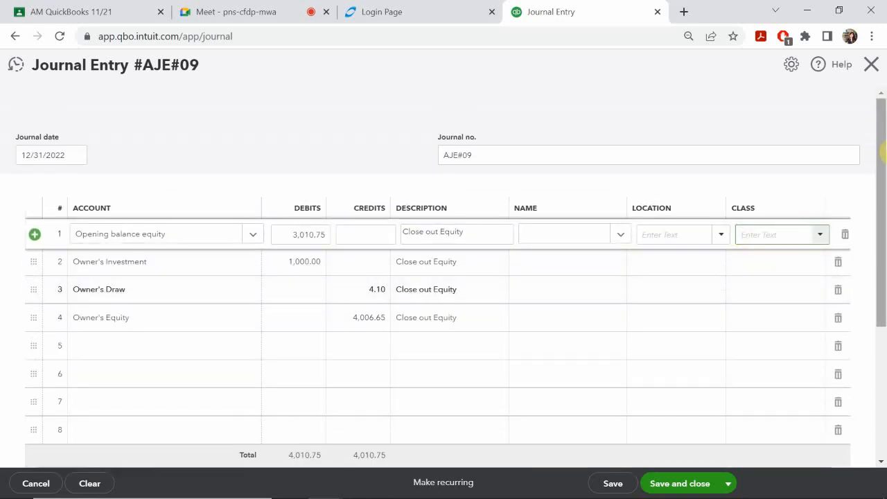
text(Overhead)
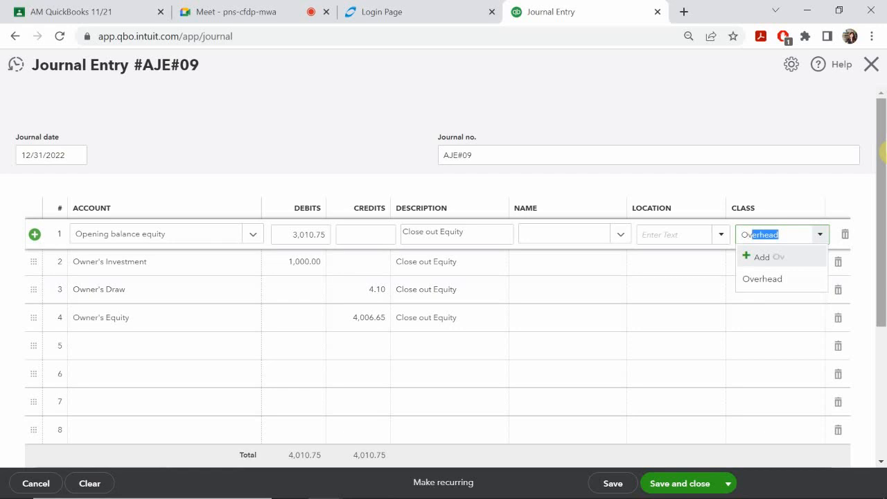
click(757, 280)
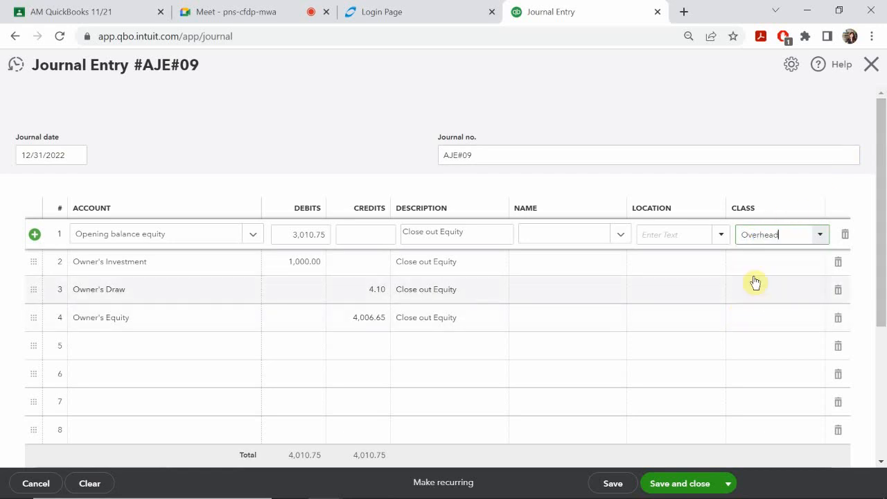
- Assign the Overhead class to the Owner's Investment line
click(762, 263)
text(i)
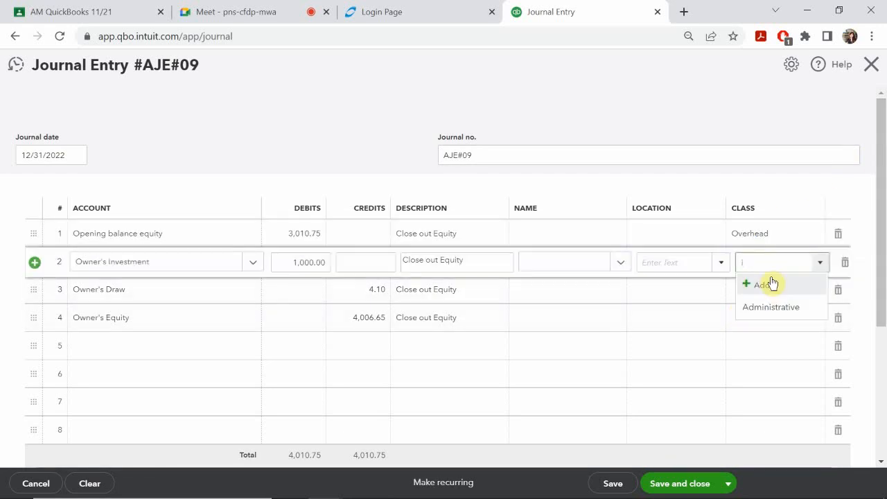
key(BackSpace)
text(Overhead)
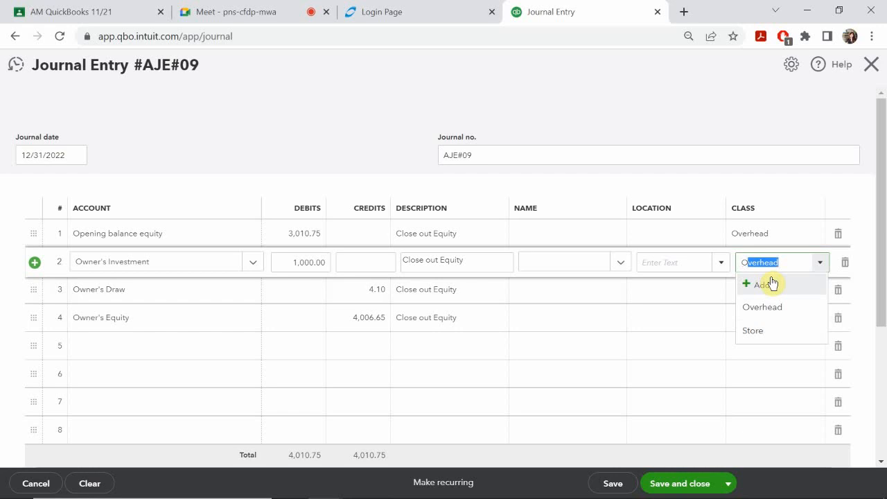
click(767, 307)
- Assign the Overhead class to the Owner's Draw and Owner's Equity lines
click(773, 298)
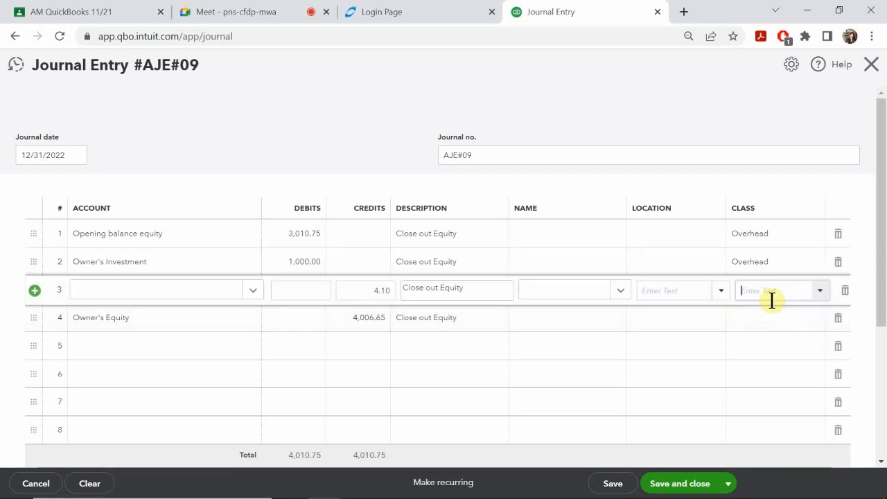
text(Overhead)
click(765, 334)
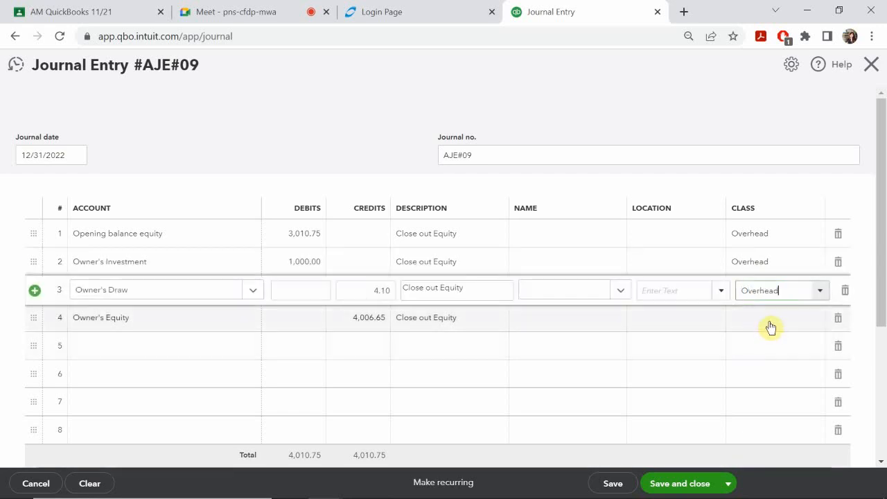
click(770, 328)
text(Overhead)
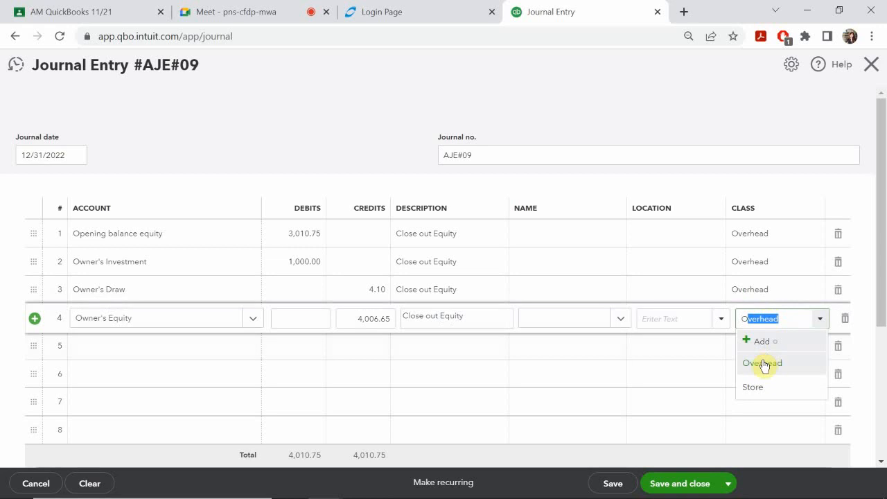
click(768, 367)
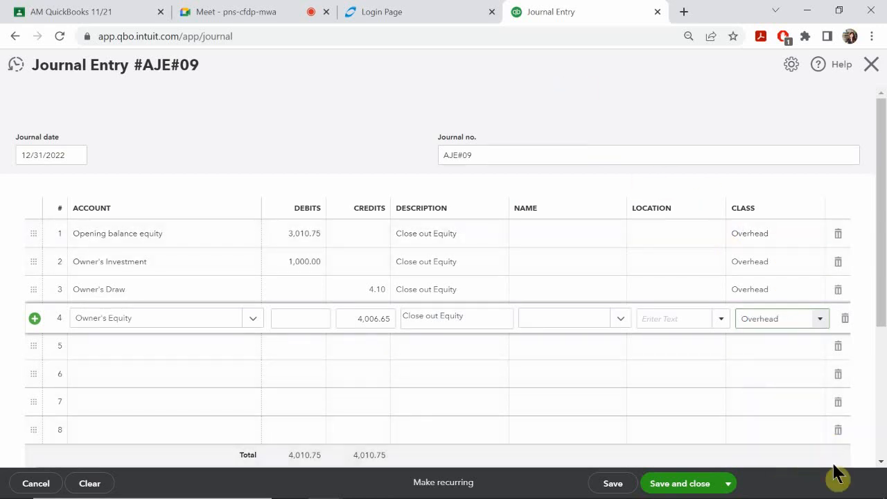
- Save and close the completed journal entry AJE#09
scroll(797, 388, down, 2)
scroll(758, 373, up, 2)
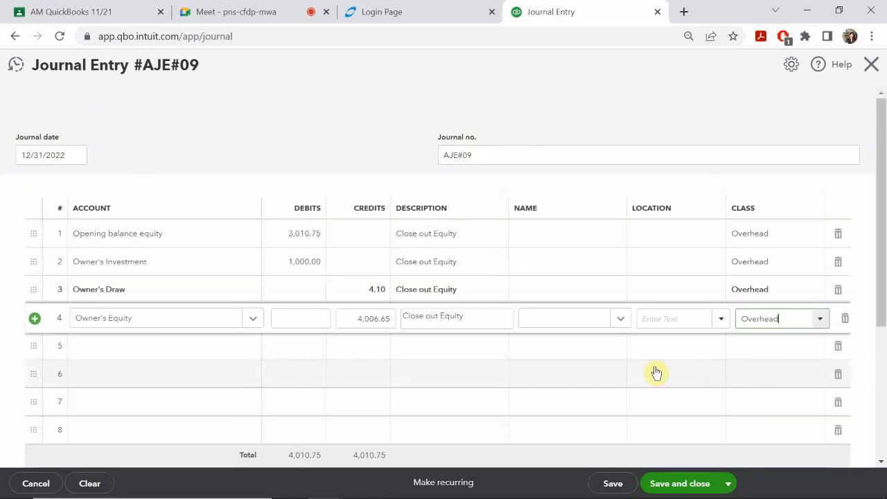
click(695, 484)
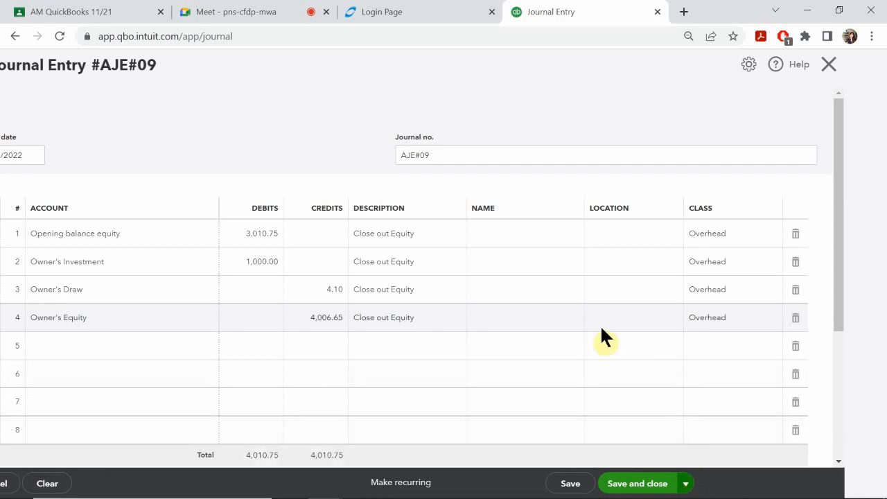
scroll(333, 266, down, 3)
scroll(338, 276, up, 3)
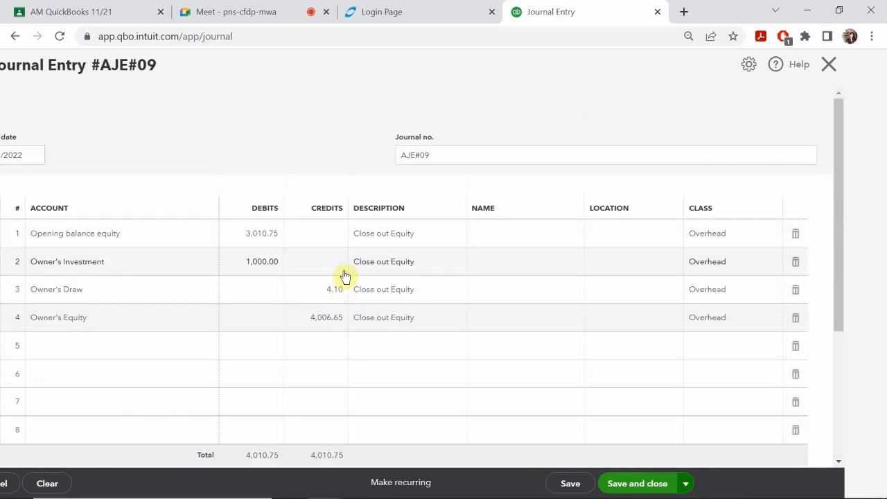
click(628, 485)
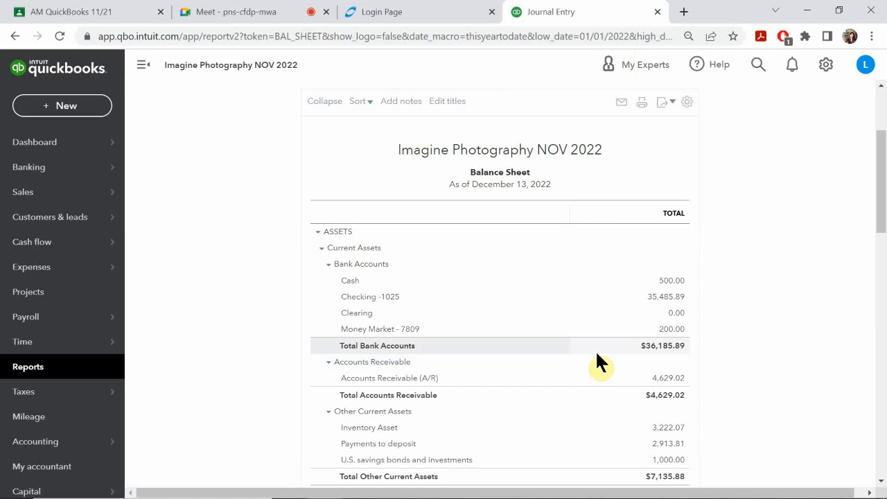
- Review the equity section of the Balance Sheet report and return to its report period settings
scroll(597, 350, down, 10)
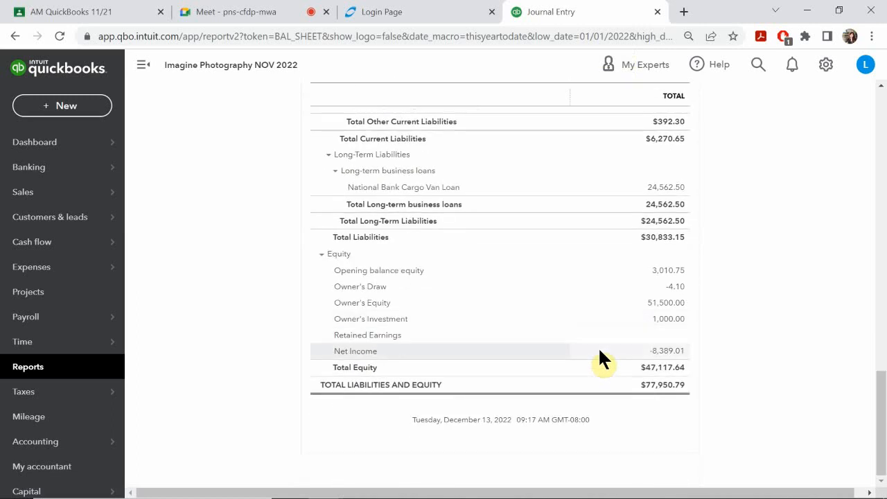
scroll(599, 350, up, 8)
scroll(599, 347, up, 3)
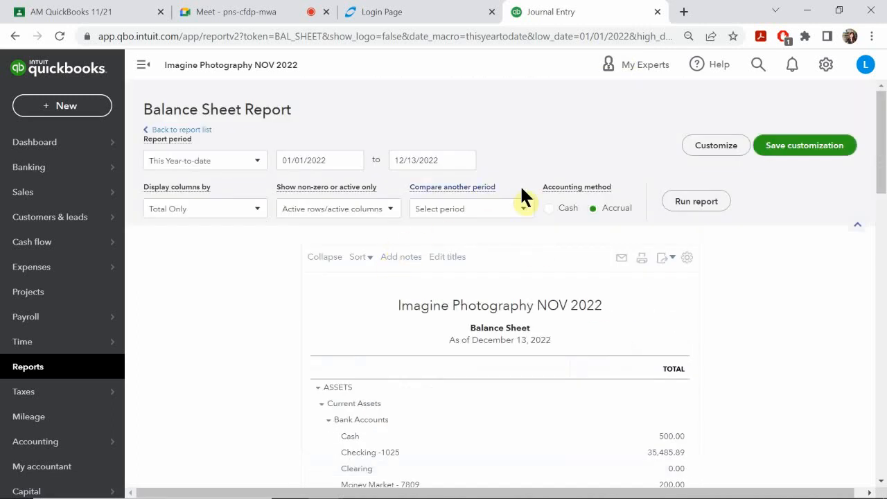
- Check the equity section of the Balance Sheet and set the report period to Custom
scroll(703, 200, down, 2)
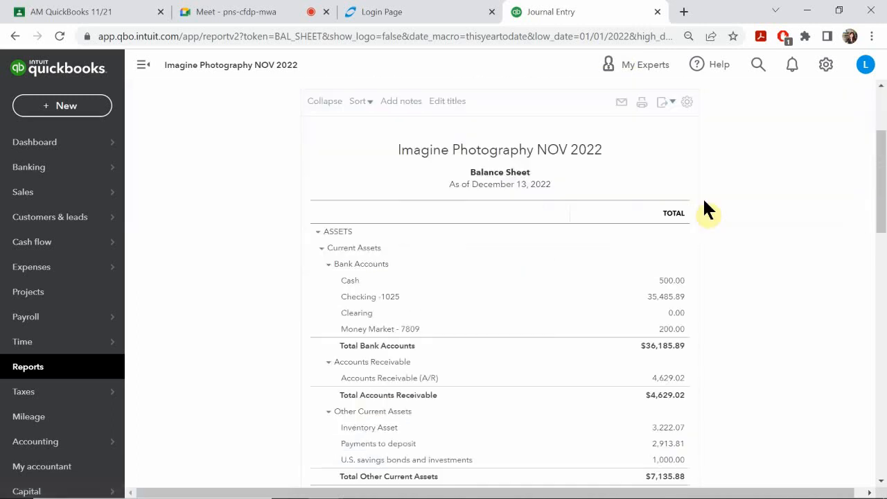
scroll(686, 228, down, 12)
scroll(689, 261, up, 1)
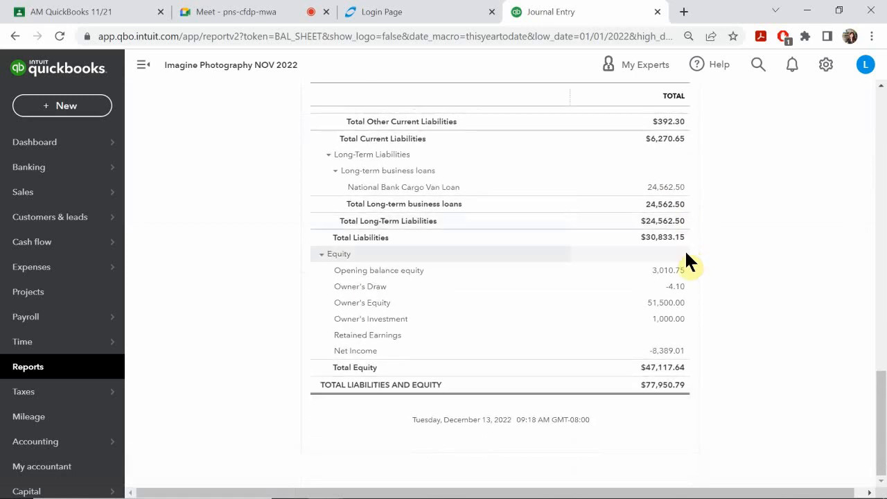
scroll(561, 250, up, 12)
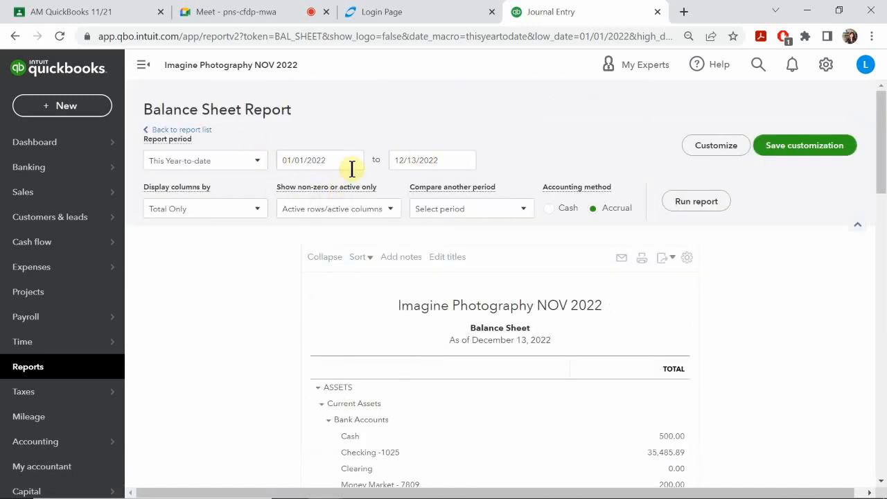
click(258, 163)
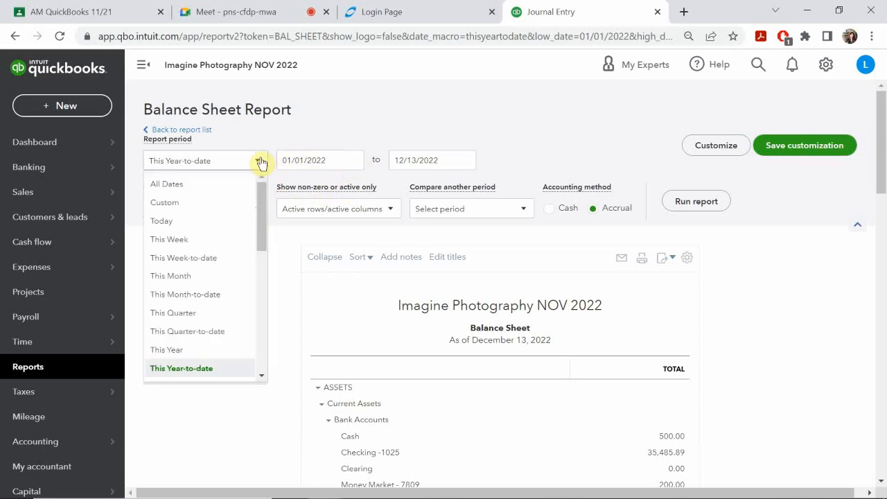
click(215, 184)
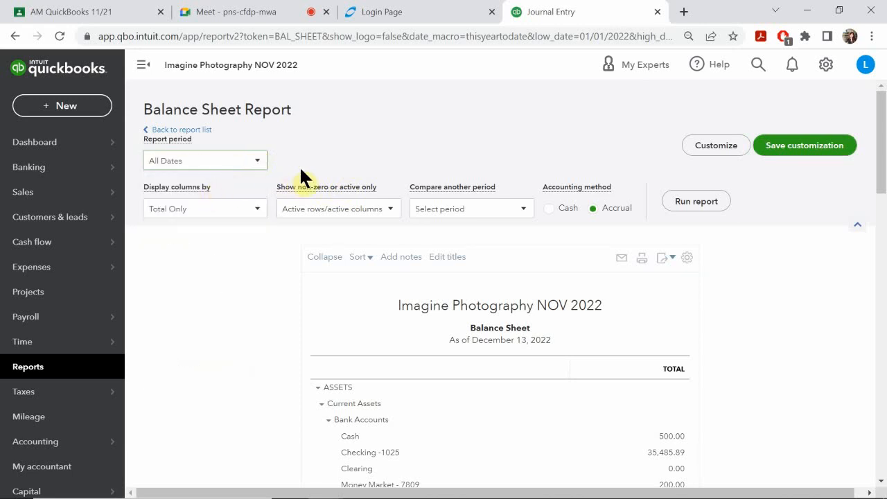
click(250, 159)
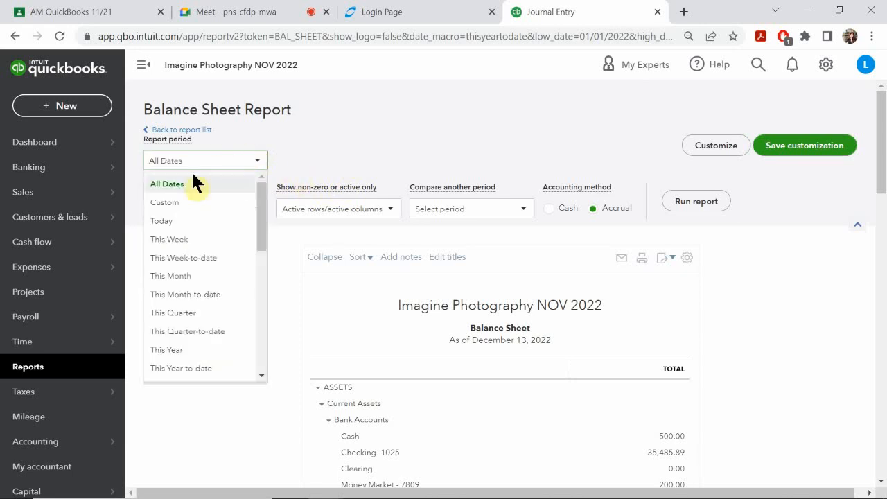
click(187, 203)
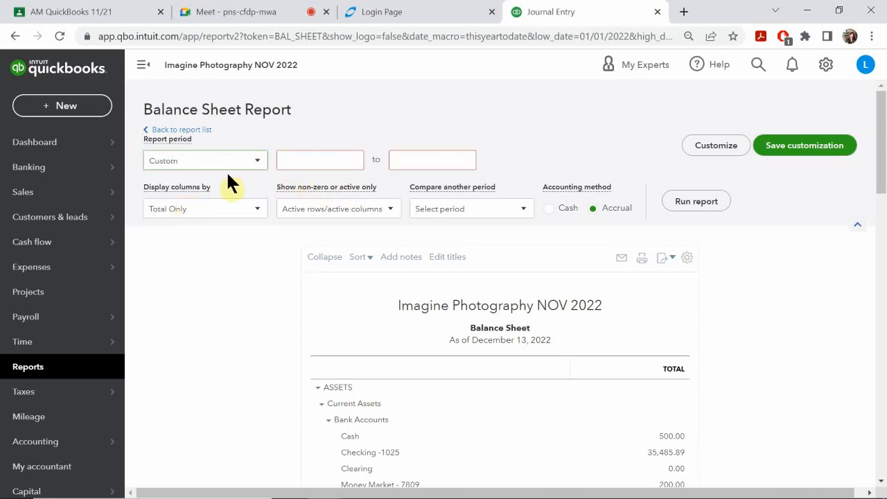
- Set the start date of the Balance Sheet's custom report period to 01/01/2022
click(353, 159)
click(290, 195)
click(291, 195)
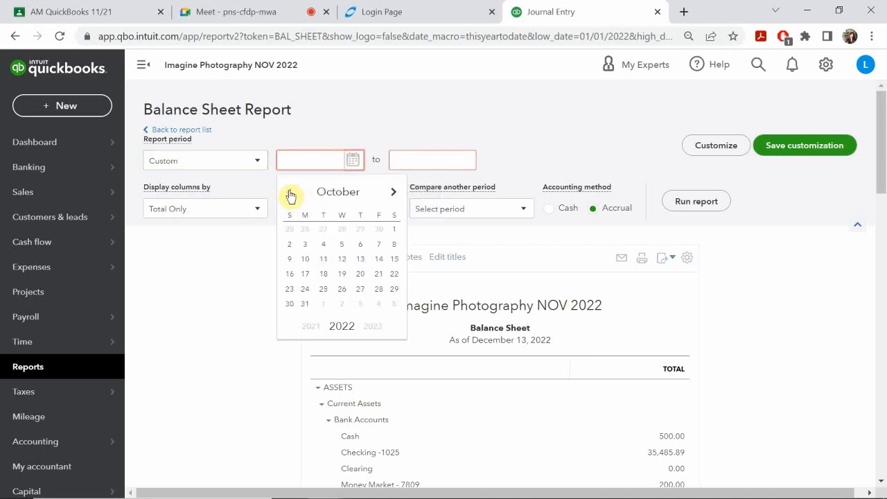
click(290, 195)
click(291, 196)
click(290, 196)
click(291, 195)
click(290, 195)
click(291, 195)
click(291, 196)
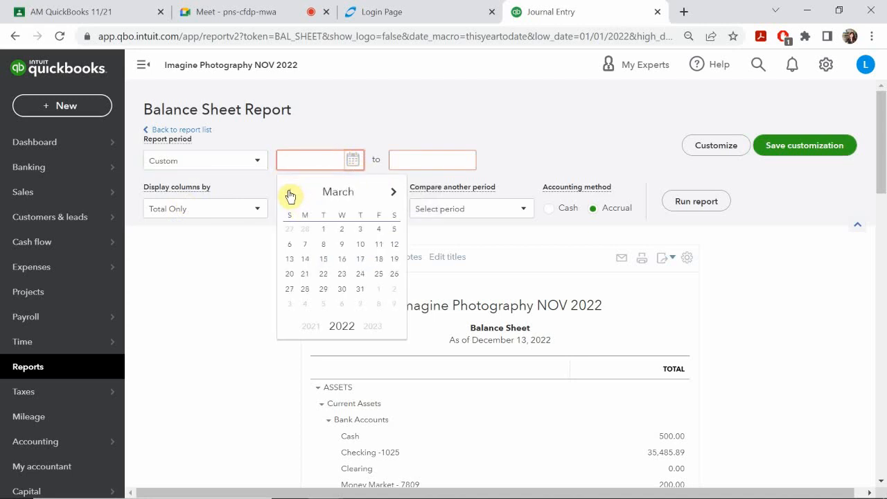
click(290, 195)
click(290, 196)
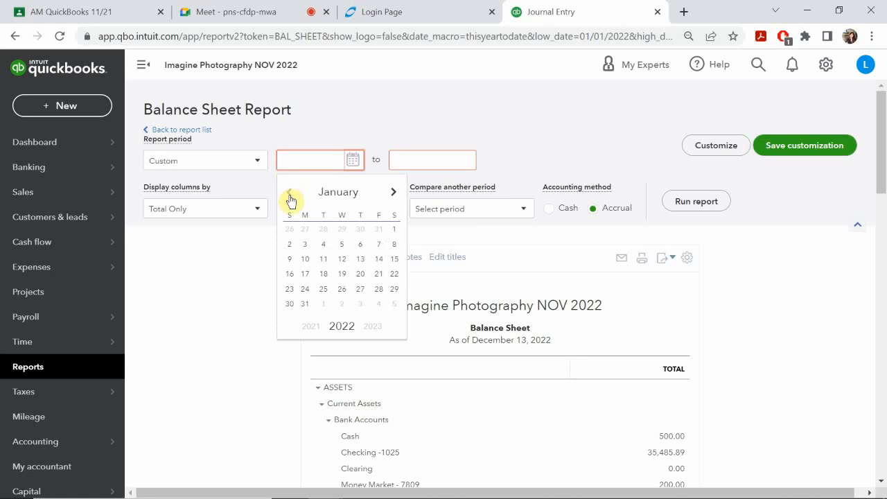
click(393, 232)
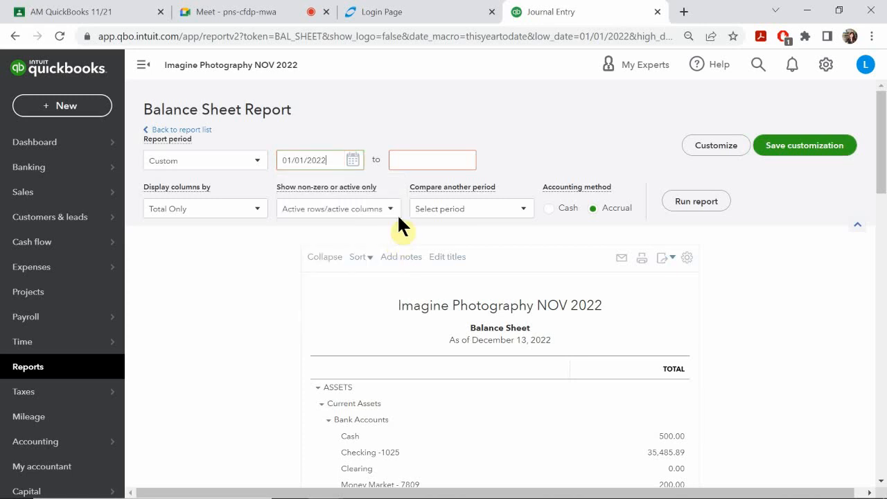
- Set the report's end date to 12/31/2022 and run it to check the equity section
click(470, 159)
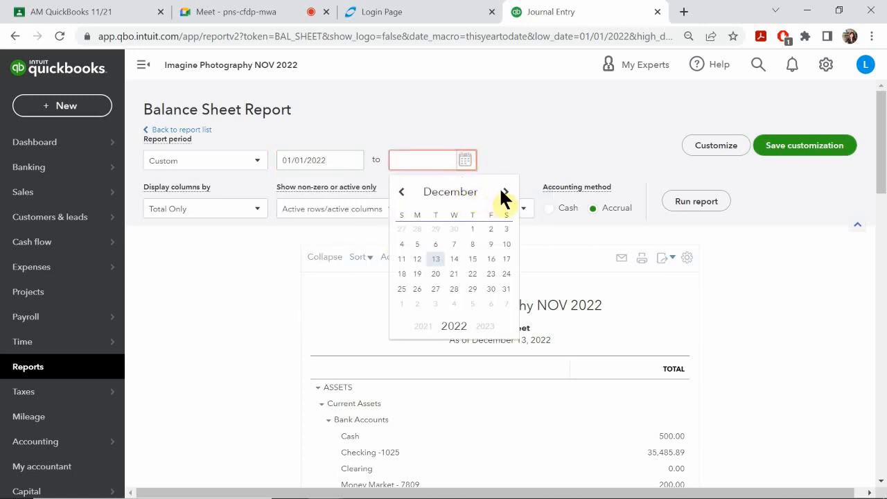
click(507, 289)
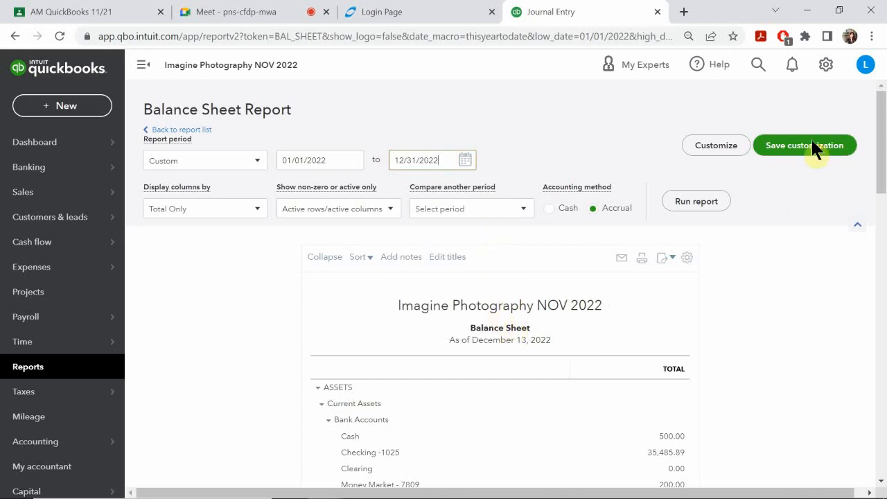
click(700, 204)
scroll(695, 326, down, 2)
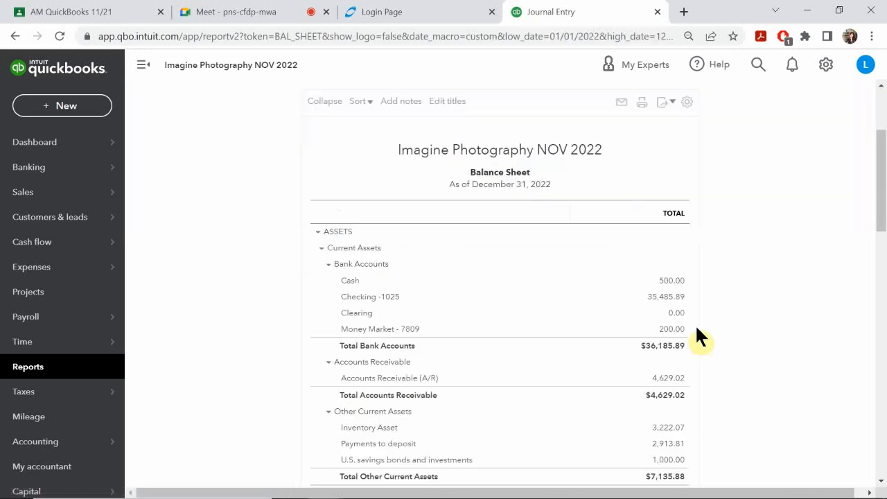
scroll(730, 292, down, 15)
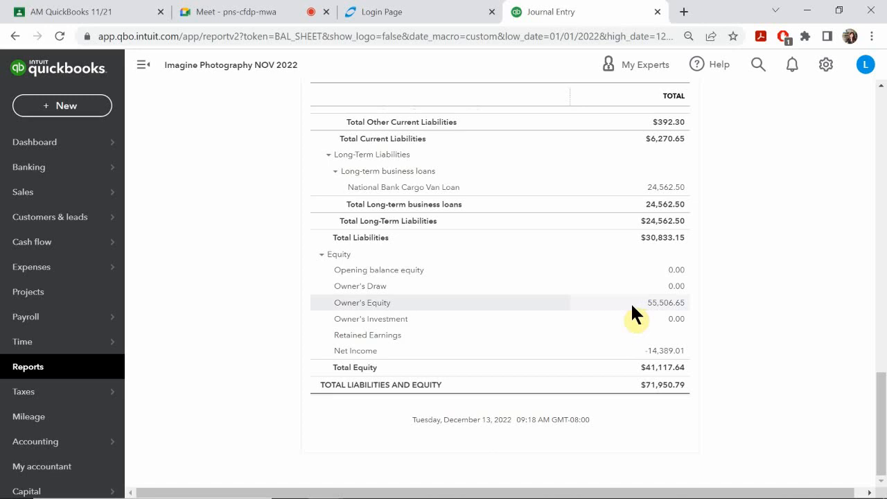
- Switch to the PowerPoint slide show and read the slides on closing equity and setting the closing date
mouse_move(436, 489)
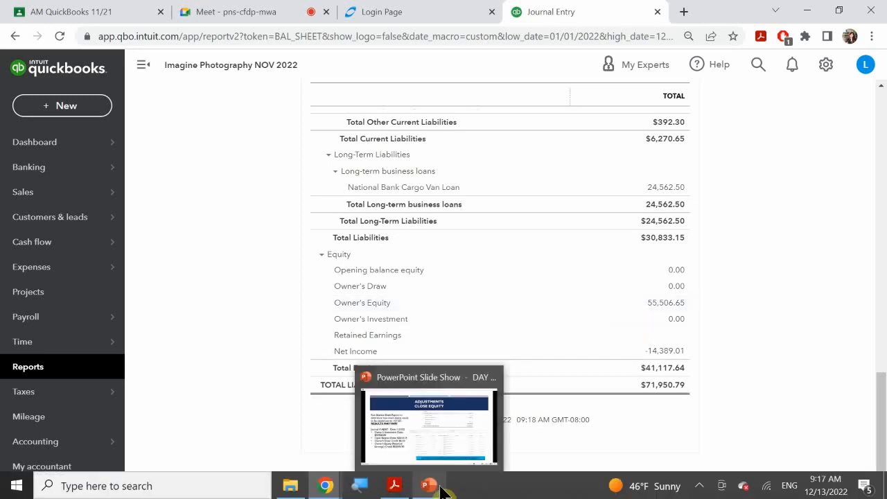
mouse_move(446, 442)
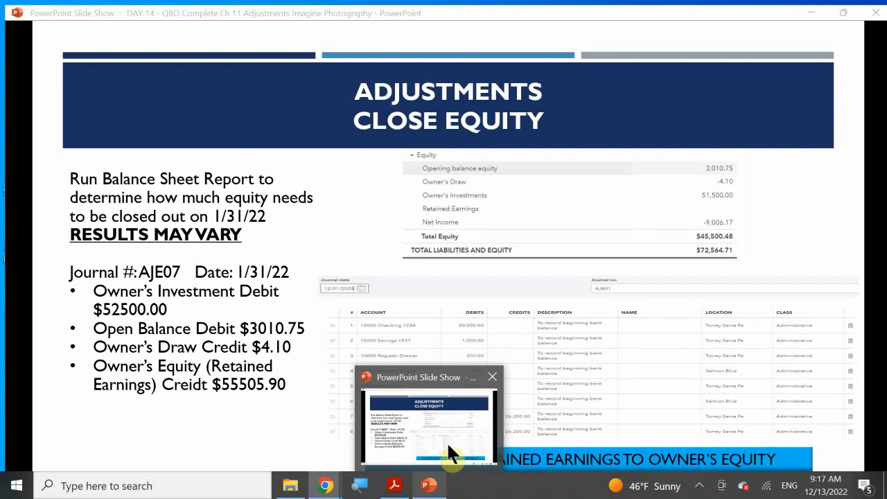
click(446, 441)
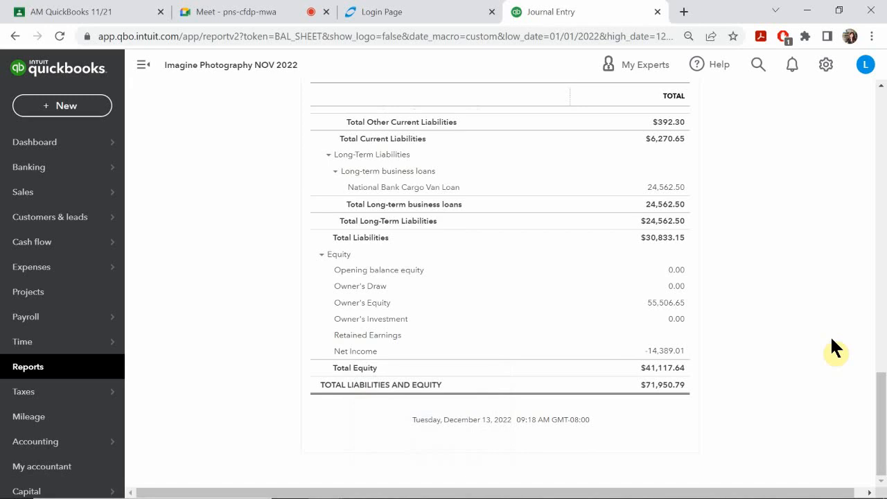
mouse_move(398, 496)
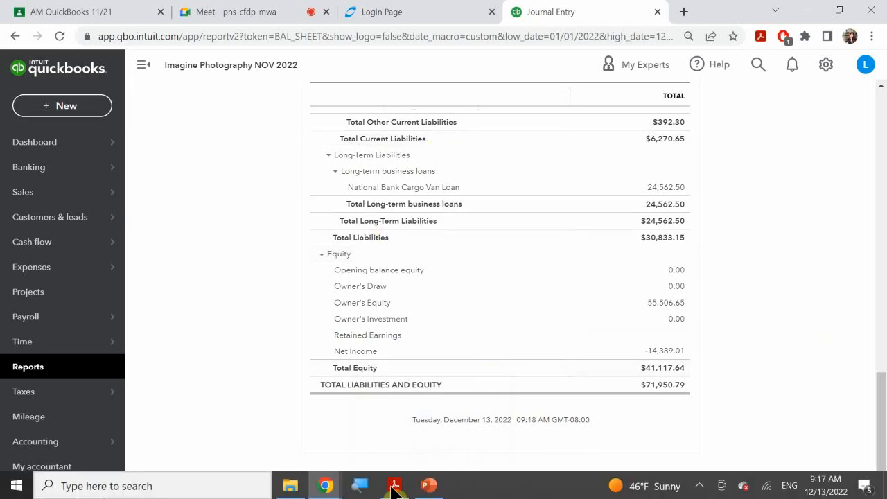
click(429, 486)
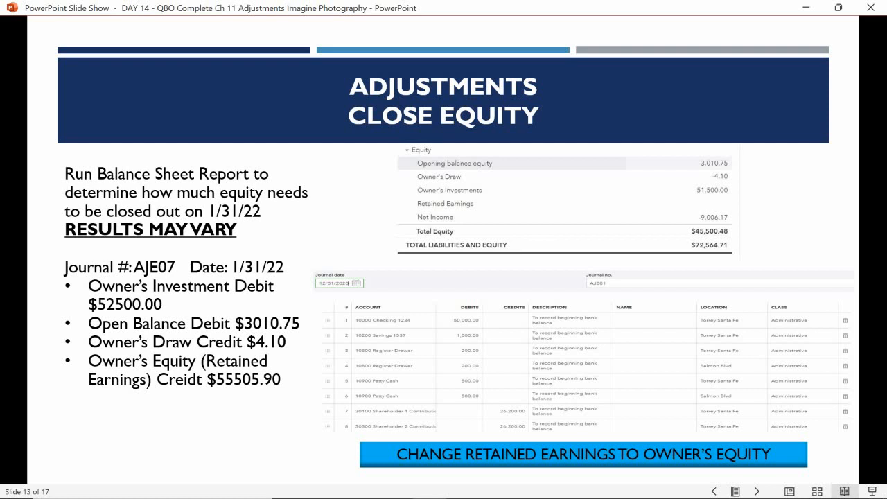
key(Right)
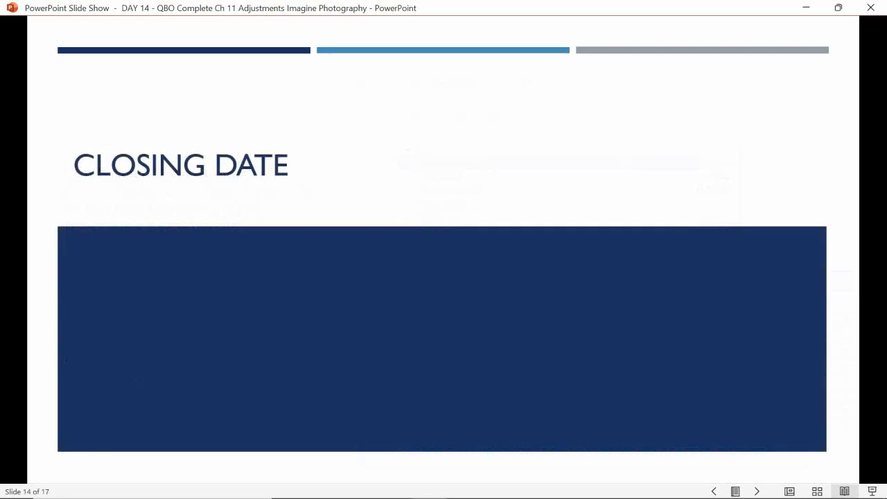
key(Right)
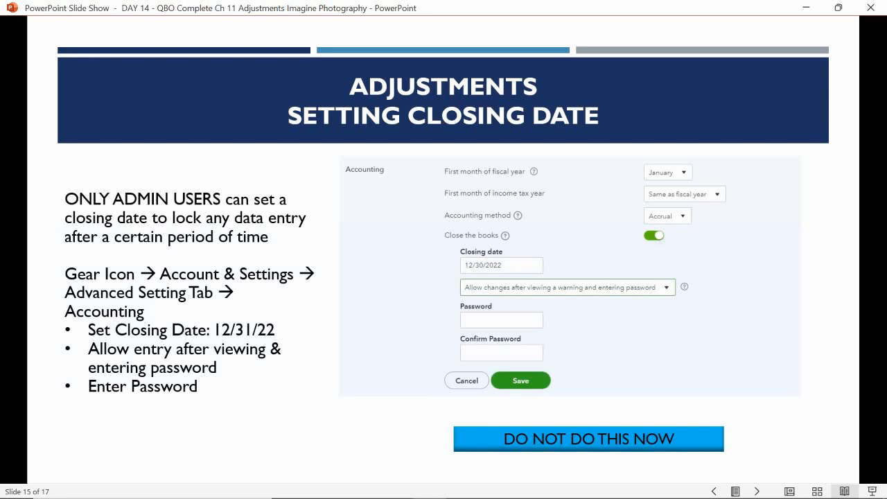
mouse_move(416, 496)
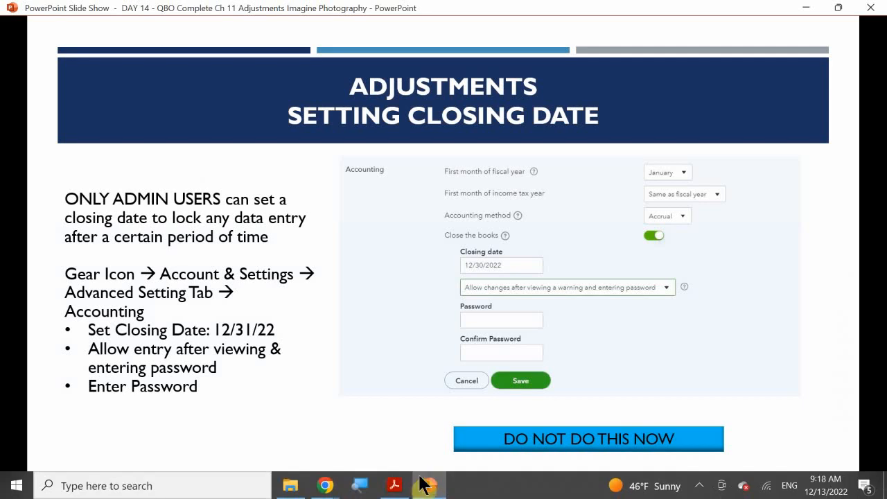
click(428, 489)
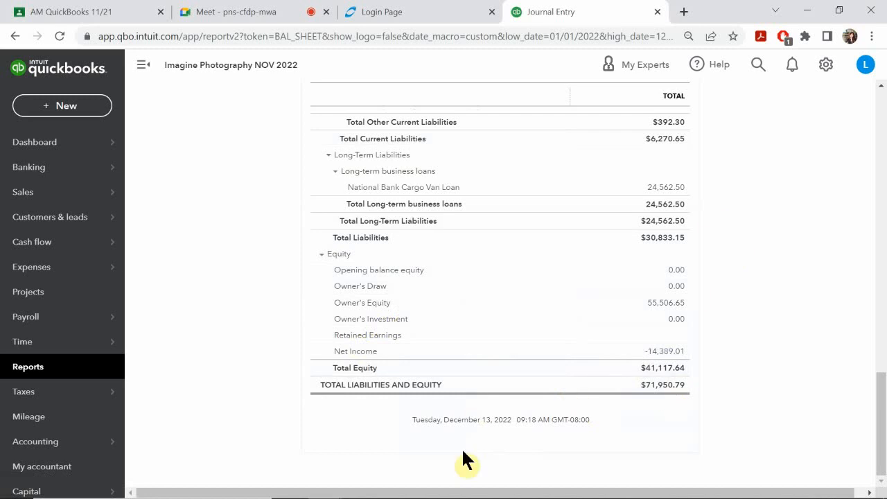
- Switch to the chapter 11 PDF in Acrobat Reader and examine the closing date instructions and review questions
mouse_move(468, 483)
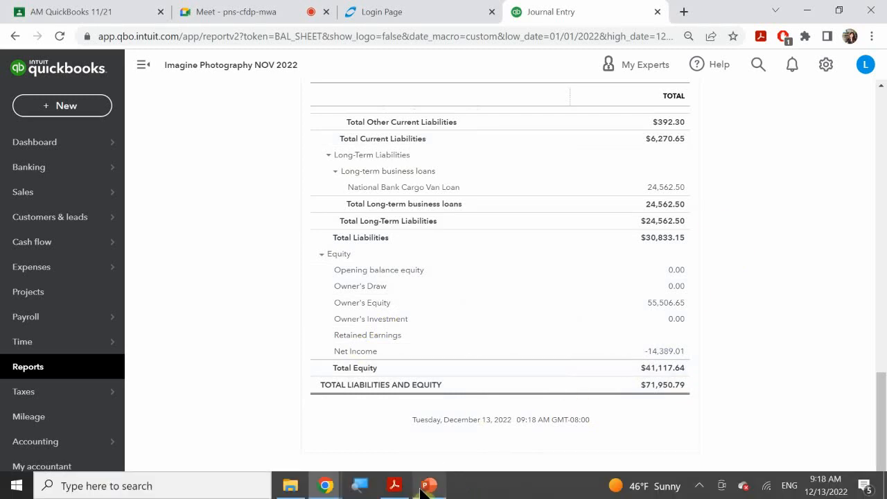
mouse_move(393, 488)
click(393, 466)
scroll(400, 309, down, 2)
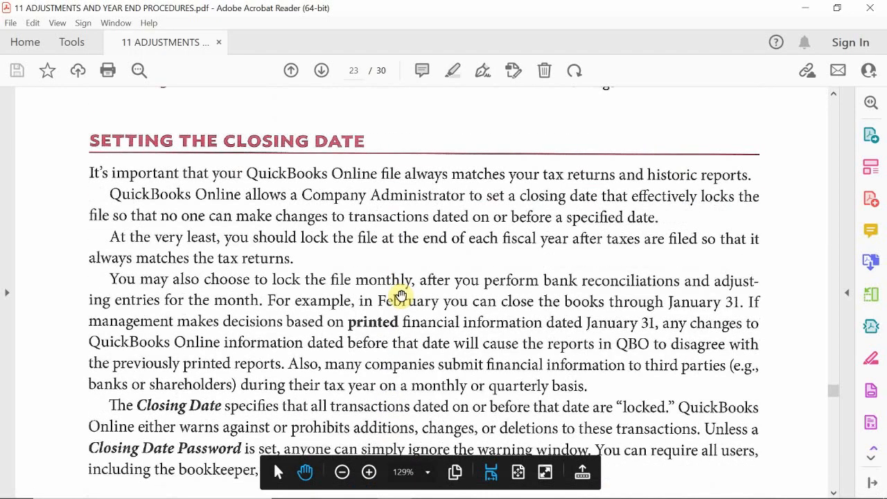
scroll(401, 295, down, 20)
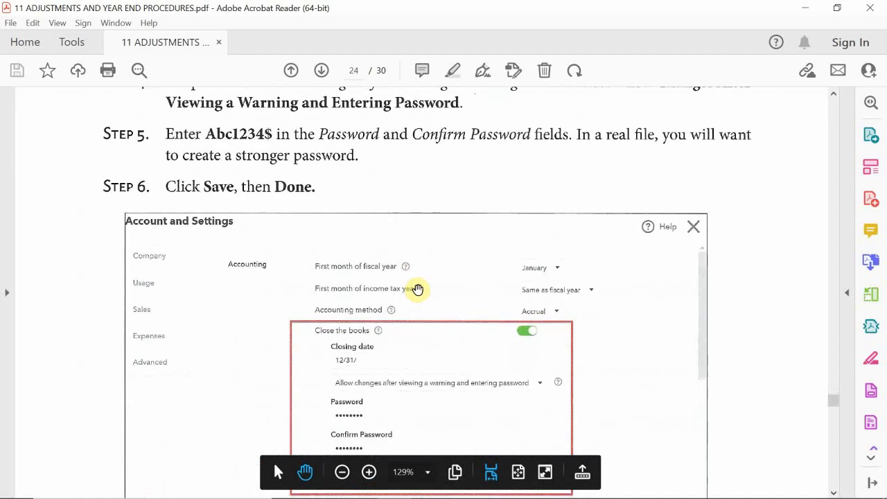
scroll(420, 287, down, 12)
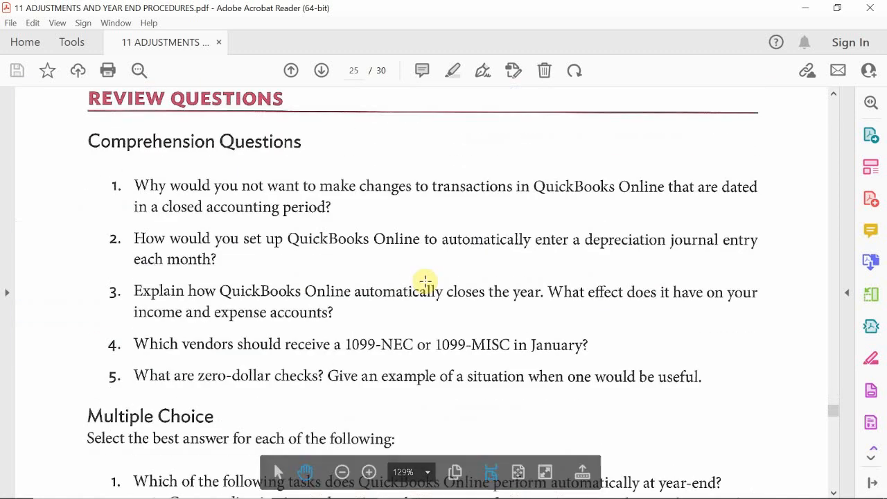
scroll(422, 283, up, 1)
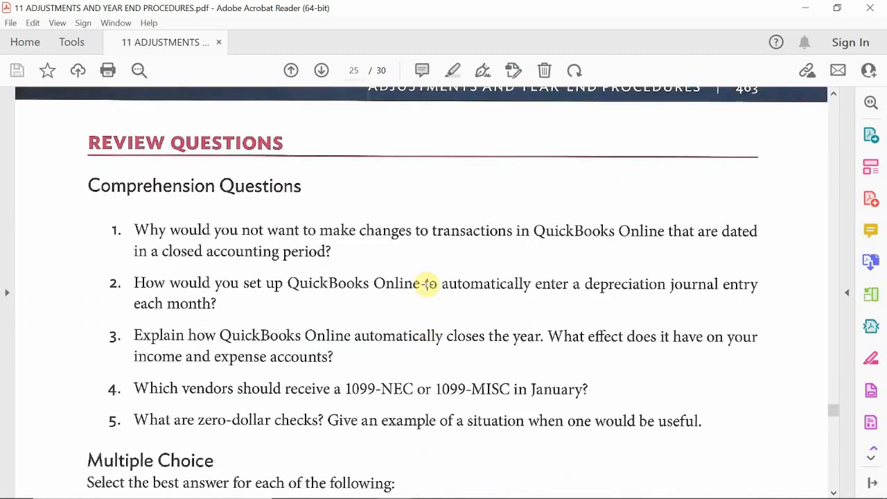
scroll(427, 284, down, 10)
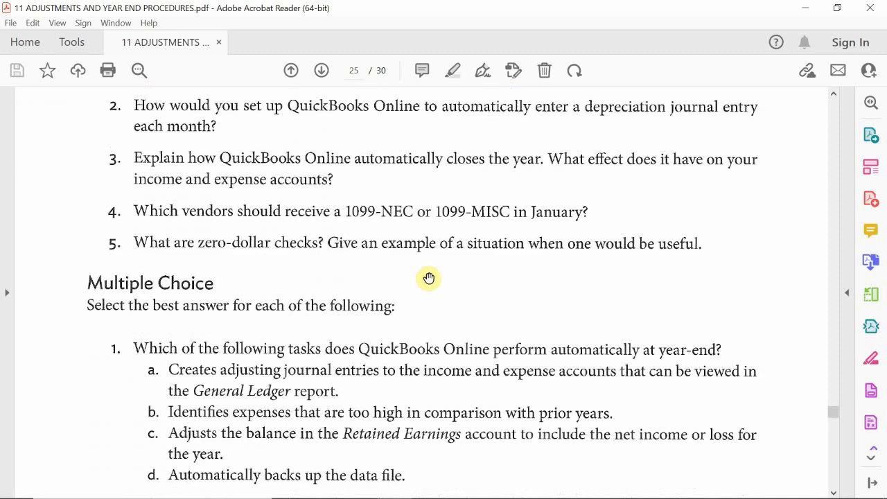
scroll(429, 277, down, 5)
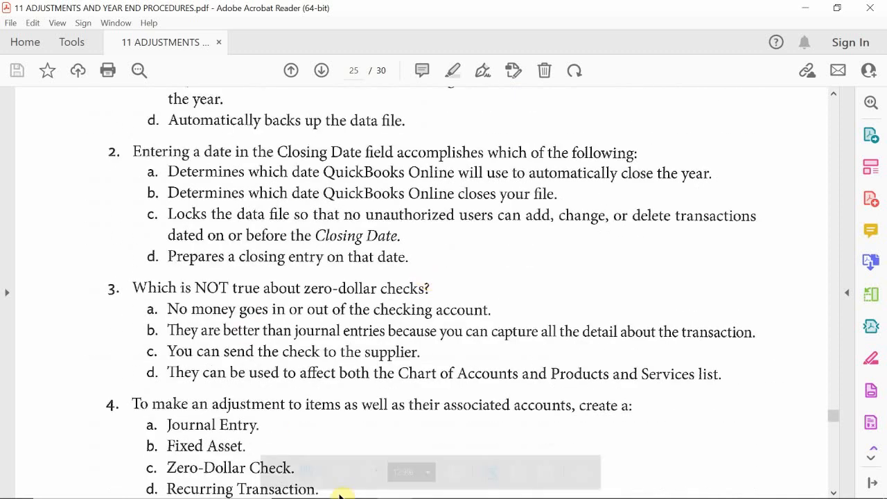
click(393, 488)
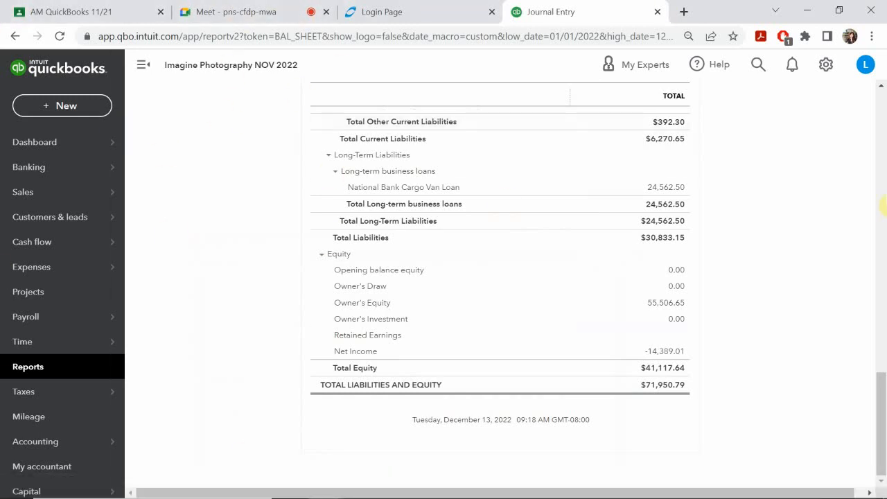
- Open the company's Account and Settings in QuickBooks Online
scroll(859, 139, up, 10)
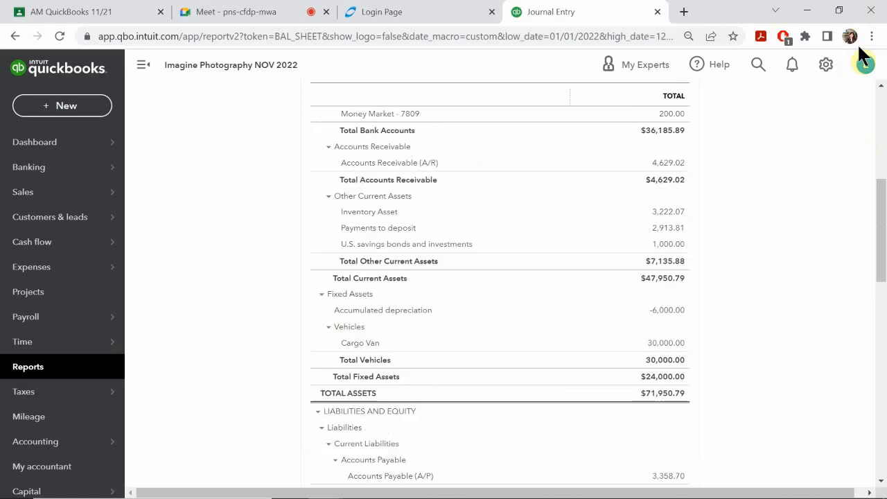
click(825, 63)
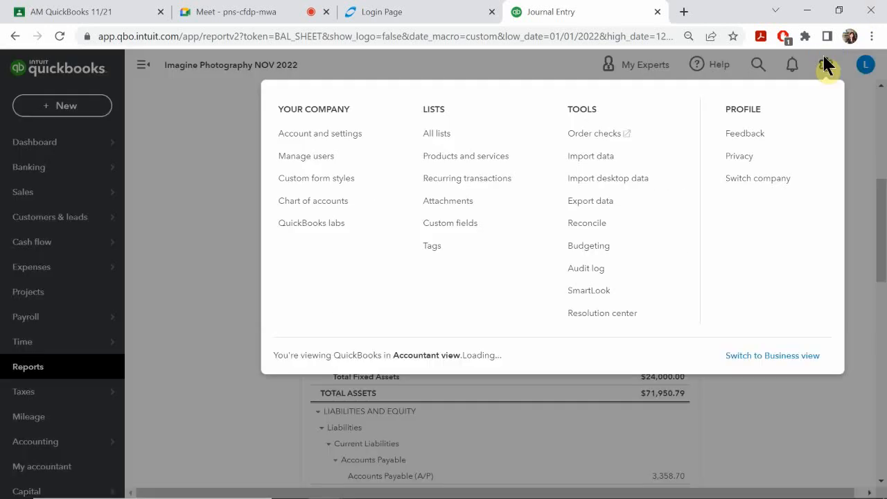
click(307, 134)
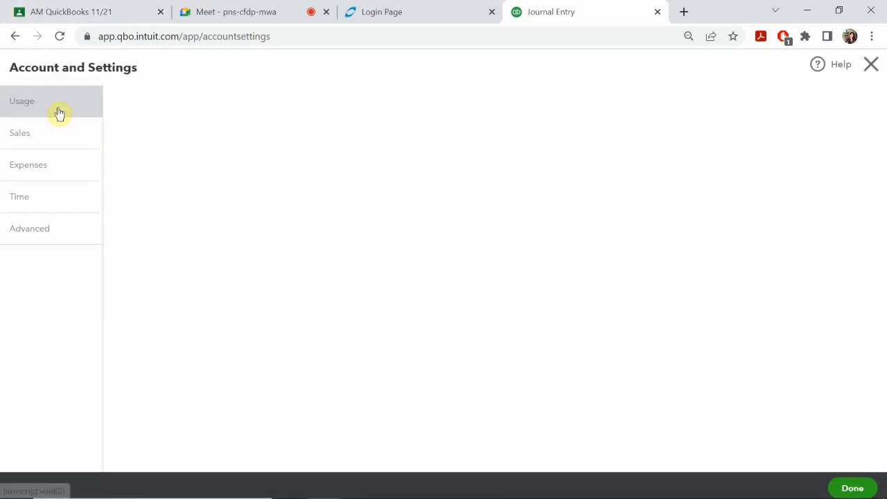
- Look at the Close the books setting in the Advanced account settings, and return to the Balance Sheet report
click(62, 237)
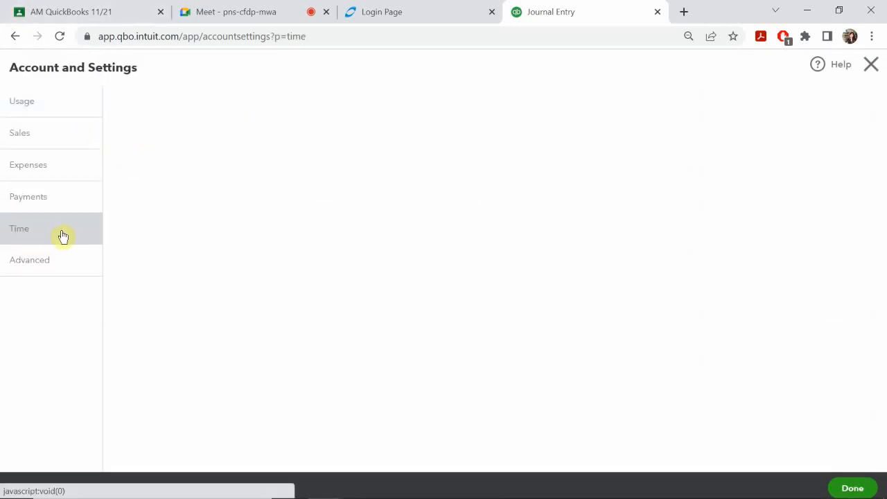
click(64, 269)
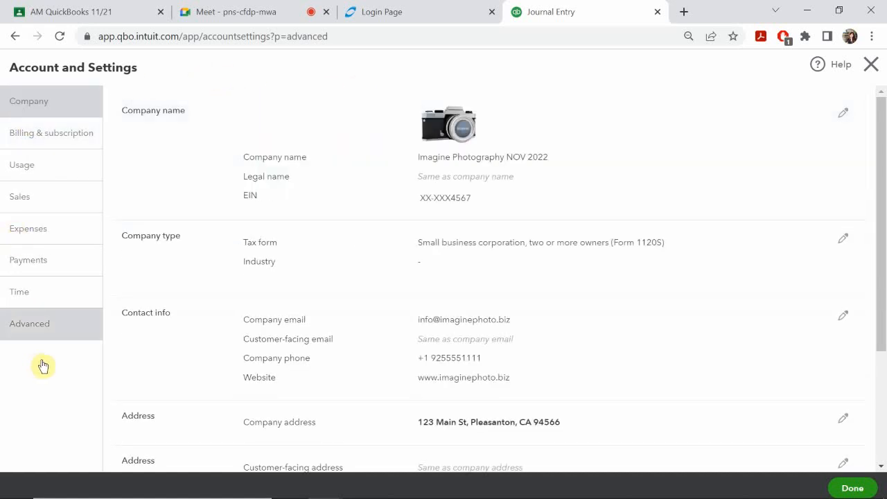
click(56, 332)
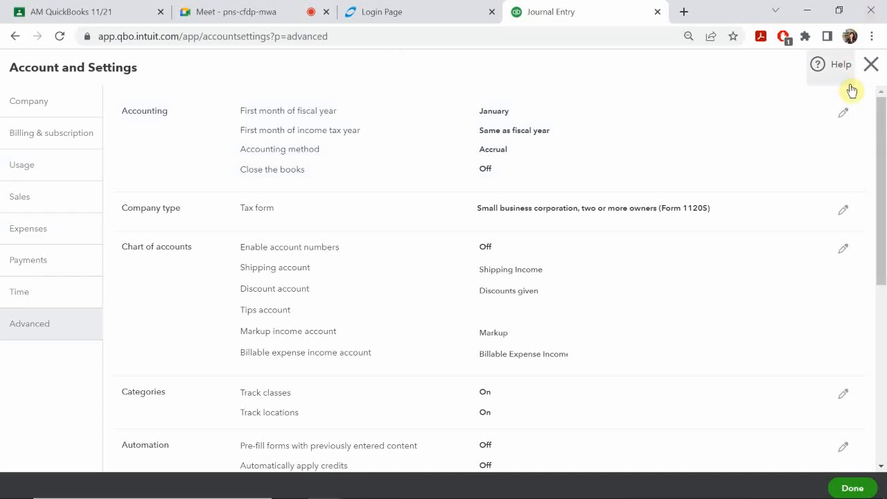
click(871, 66)
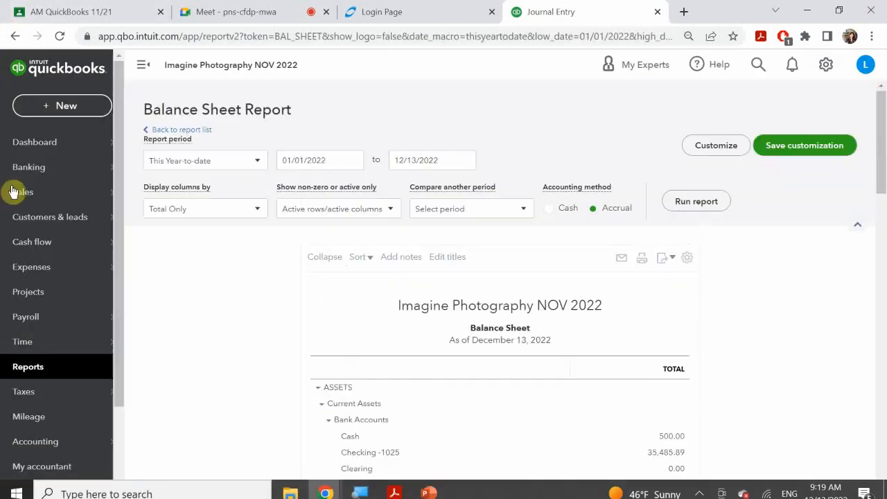
- Examine the equity section of the Balance Sheet, including net income and retained earnings
scroll(21, 388, down, 2)
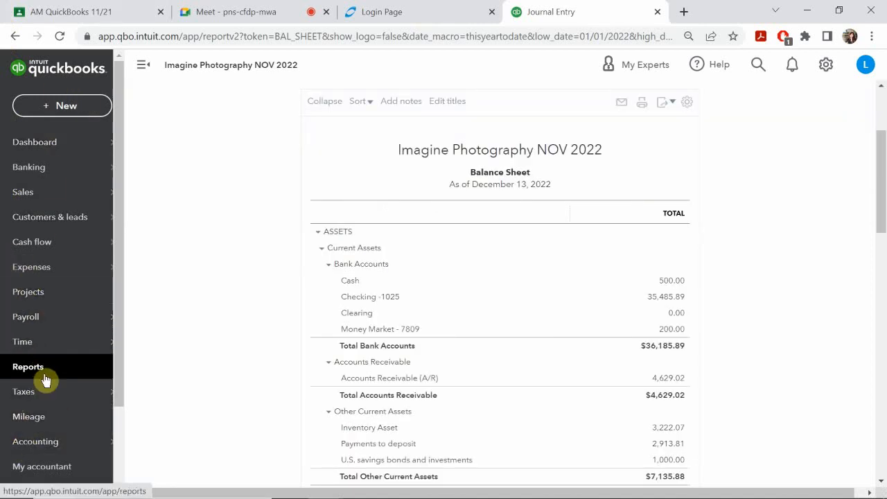
scroll(607, 311, down, 10)
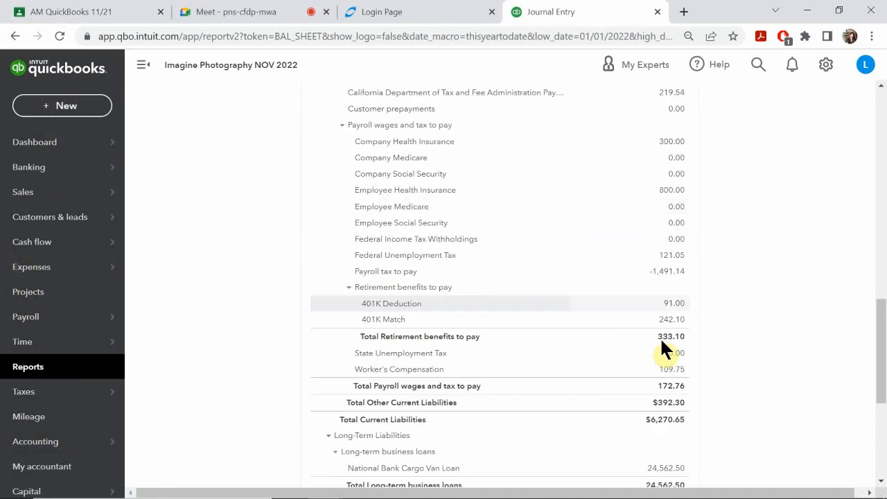
scroll(662, 350, down, 4)
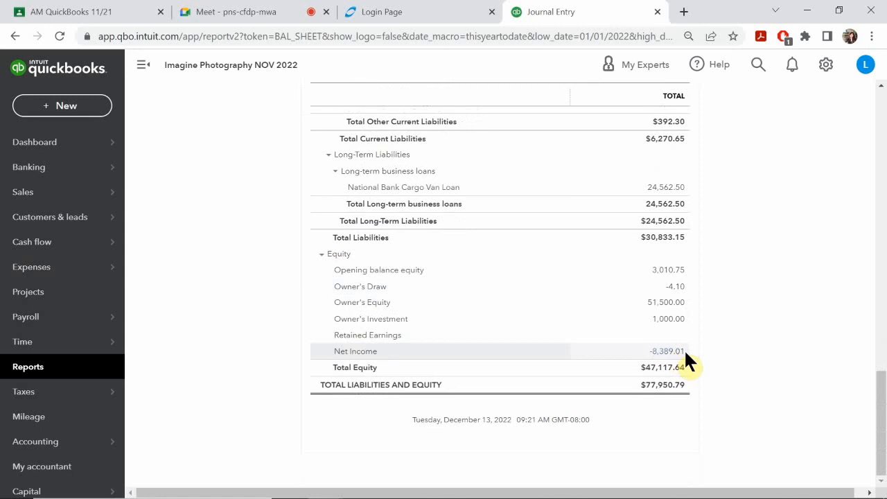
scroll(684, 349, up, 14)
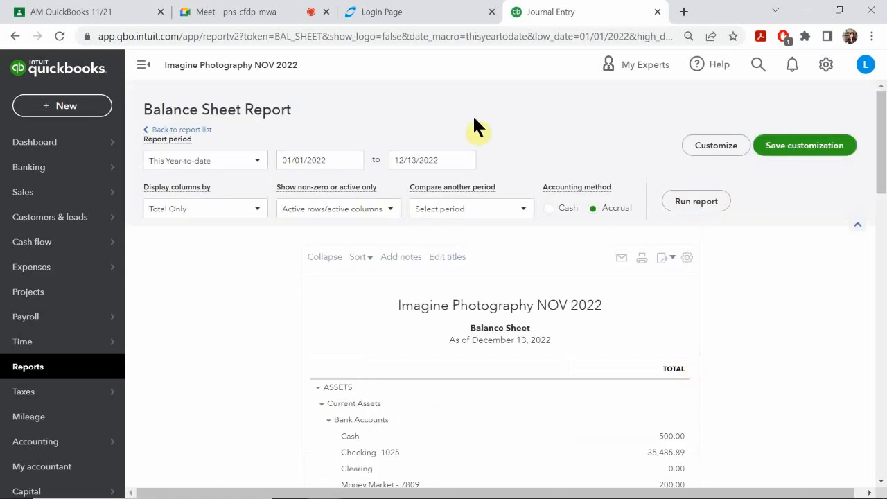
- Set the Balance Sheet report's start date to 01/01/2023
click(353, 160)
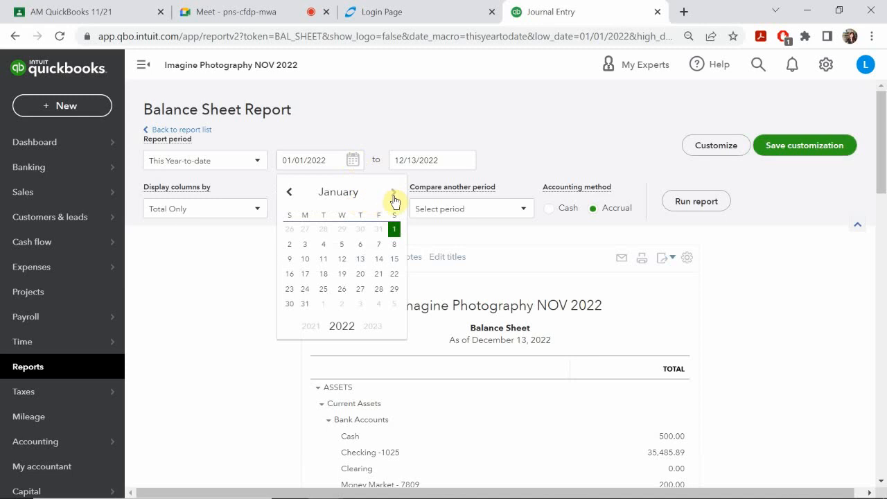
click(373, 327)
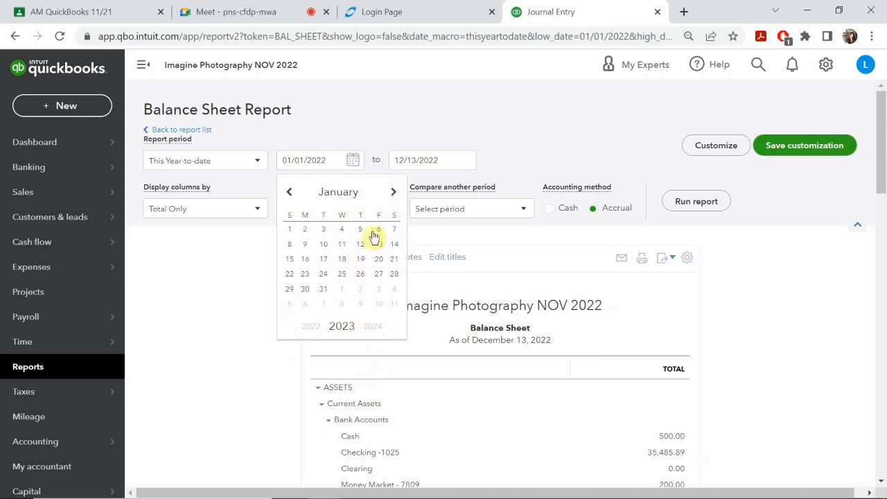
click(290, 229)
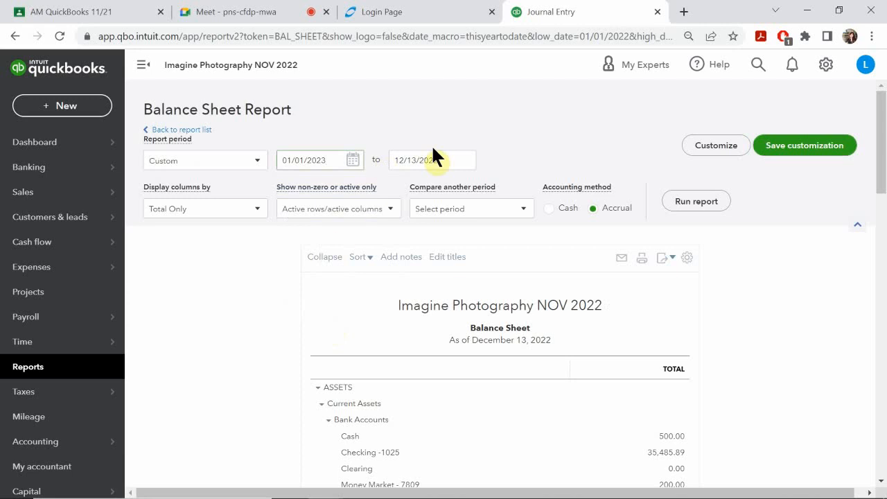
- Set the report's end date to 01/31/2023 and run it to check the equity section
click(465, 162)
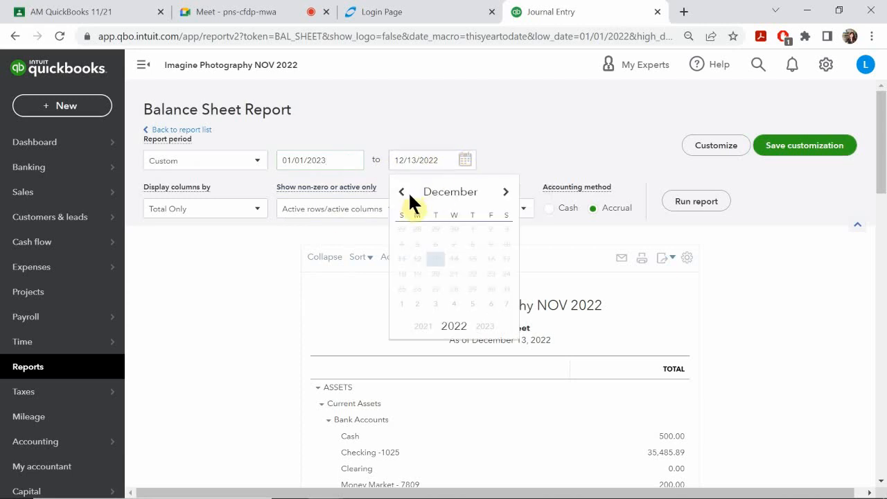
click(485, 326)
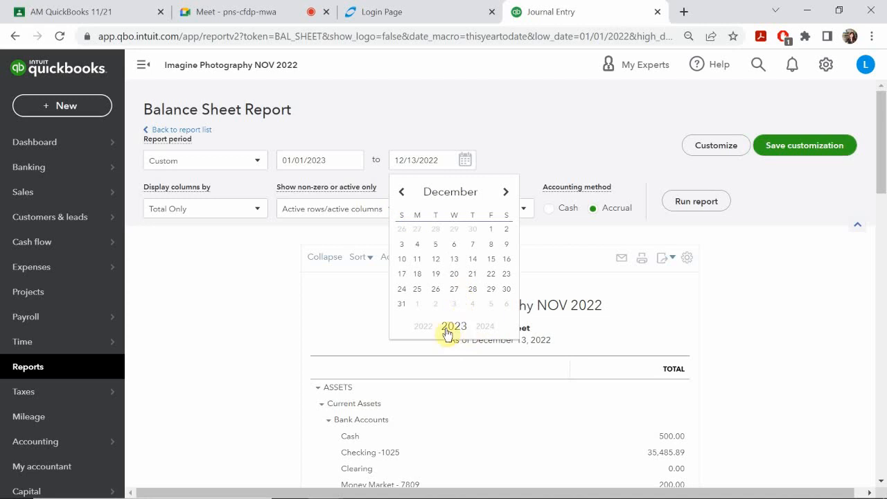
triple_click(405, 196)
double_click(406, 196)
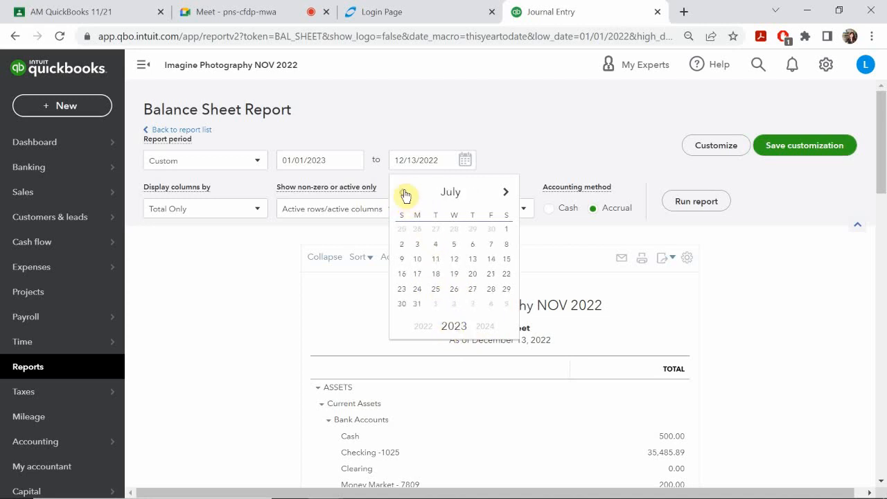
triple_click(405, 196)
triple_click(406, 196)
double_click(406, 196)
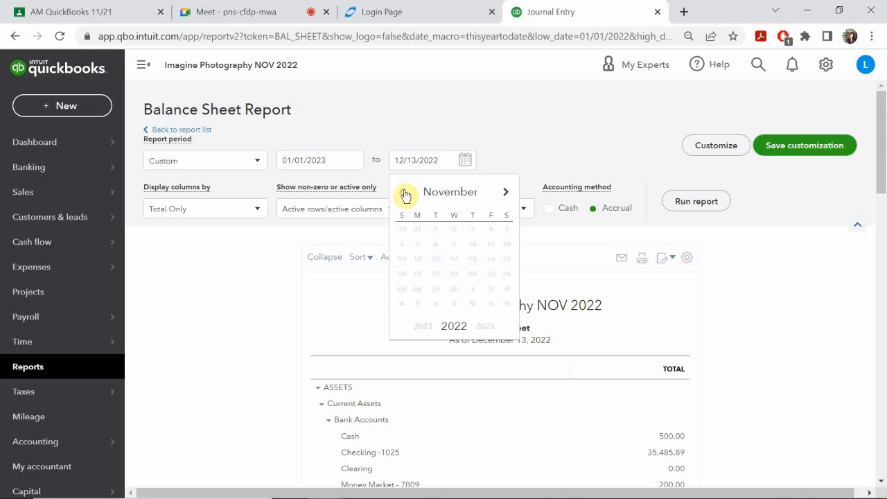
click(504, 194)
click(504, 194)
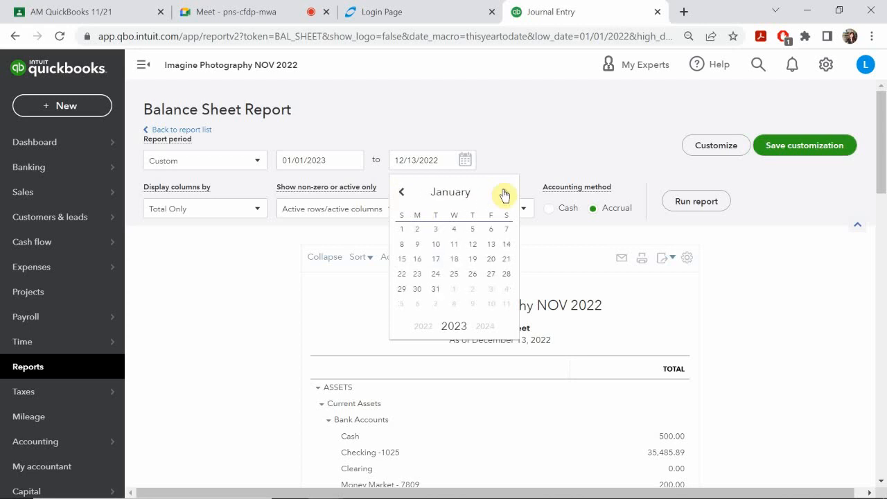
click(436, 289)
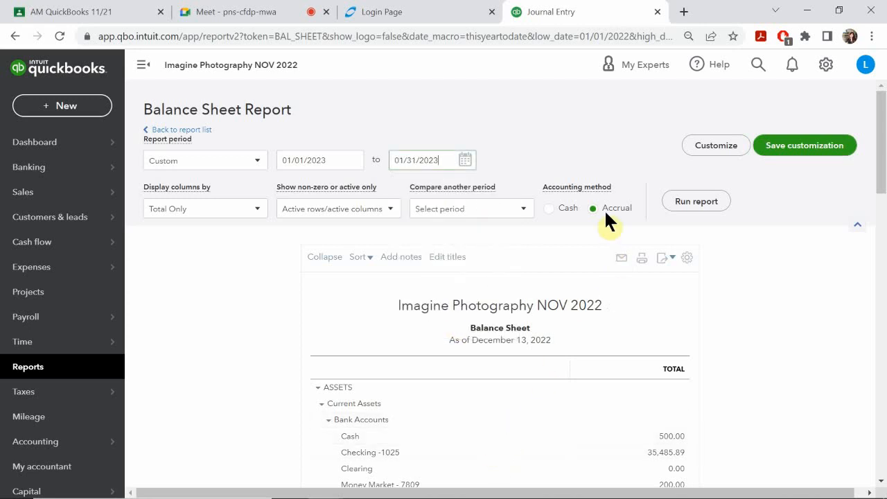
click(667, 202)
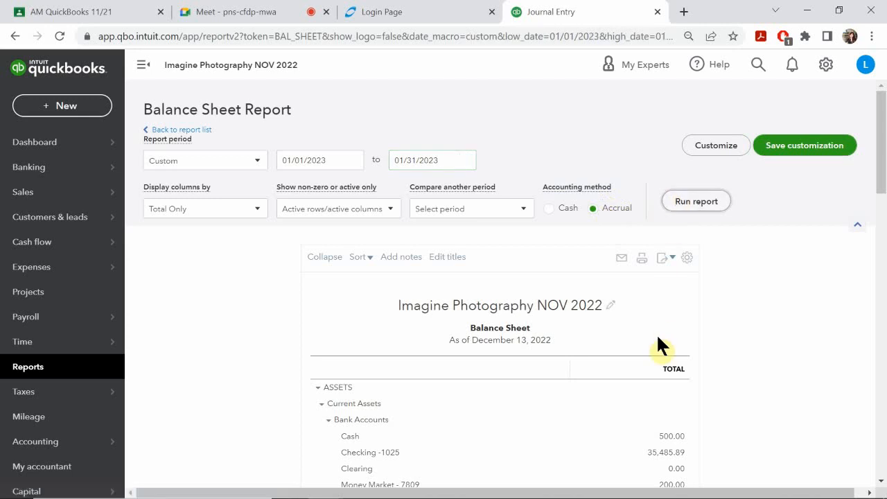
scroll(656, 334, down, 3)
scroll(652, 305, down, 10)
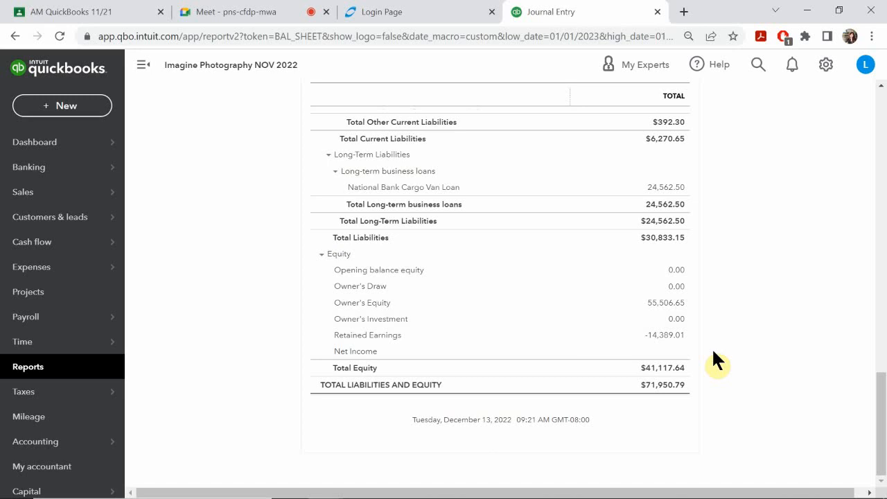
- Switch to the PowerPoint slide on setting the closing date to review it, and return to QuickBooks Online
mouse_move(417, 478)
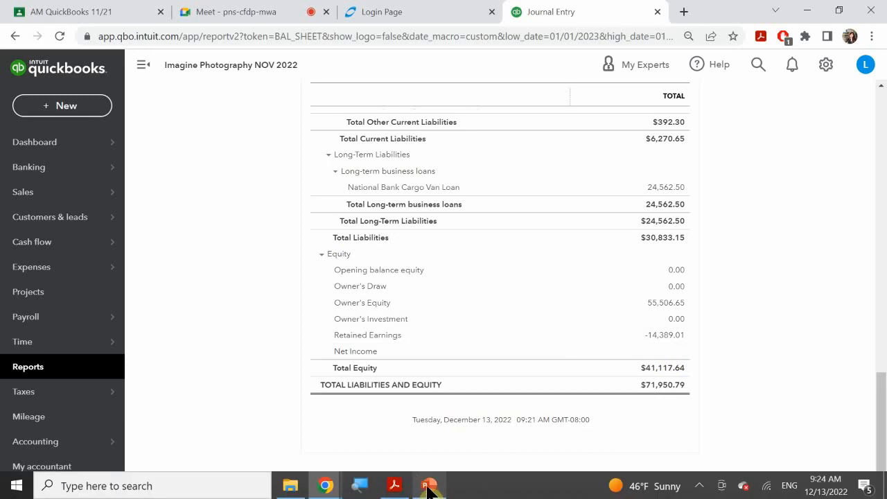
click(421, 438)
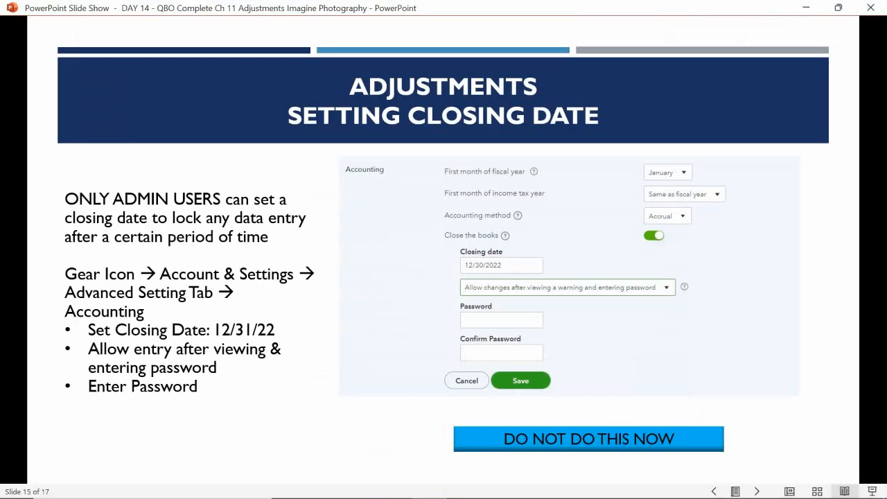
click(429, 489)
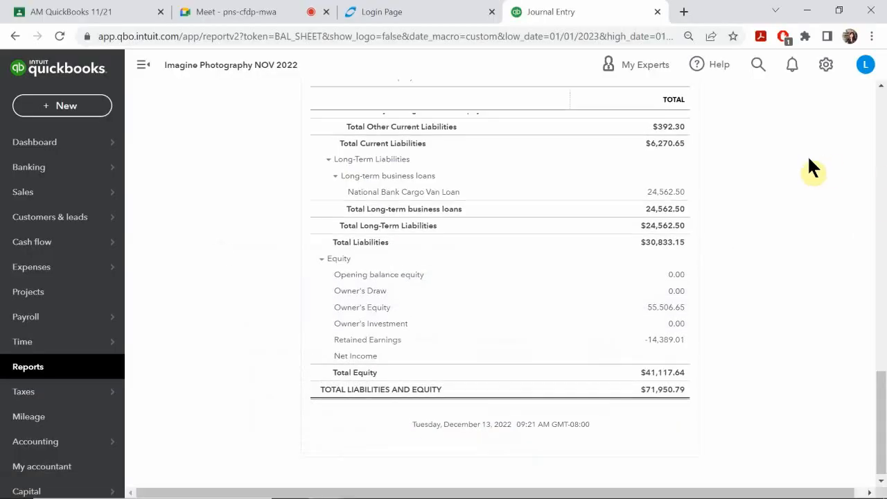
- Open the Advanced section of the company's Account and Settings and find the Accounting options
scroll(811, 174, up, 15)
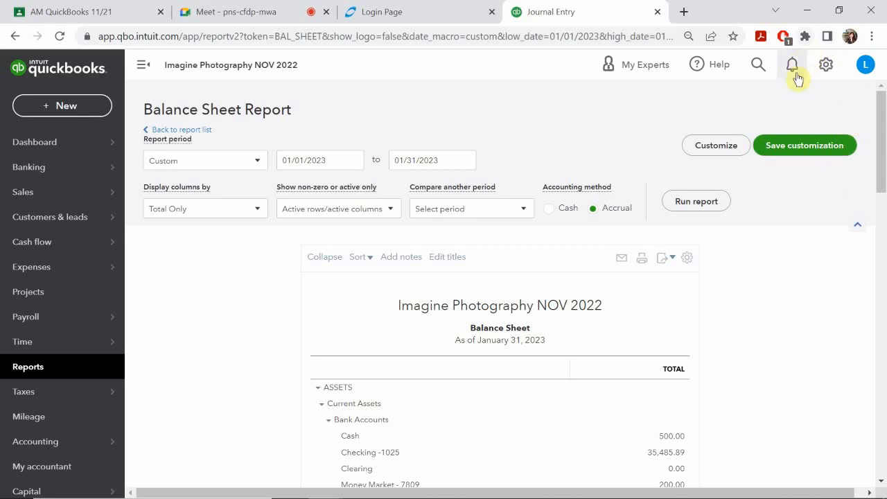
click(836, 65)
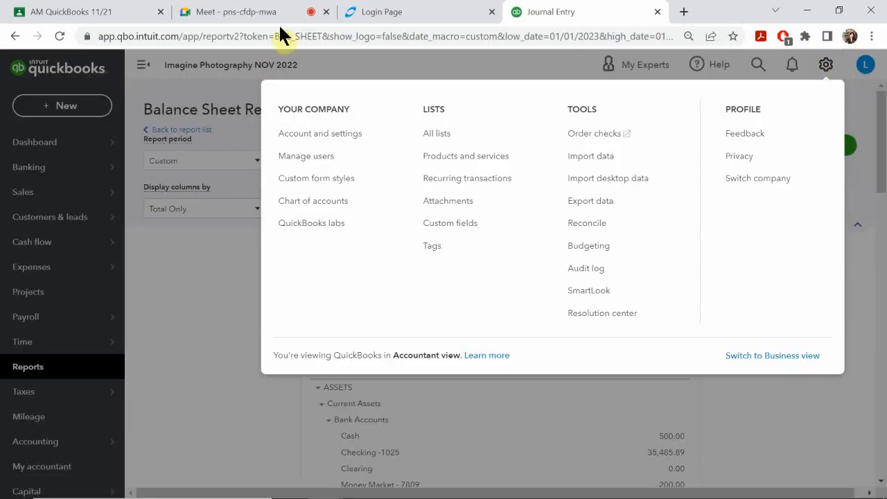
click(310, 135)
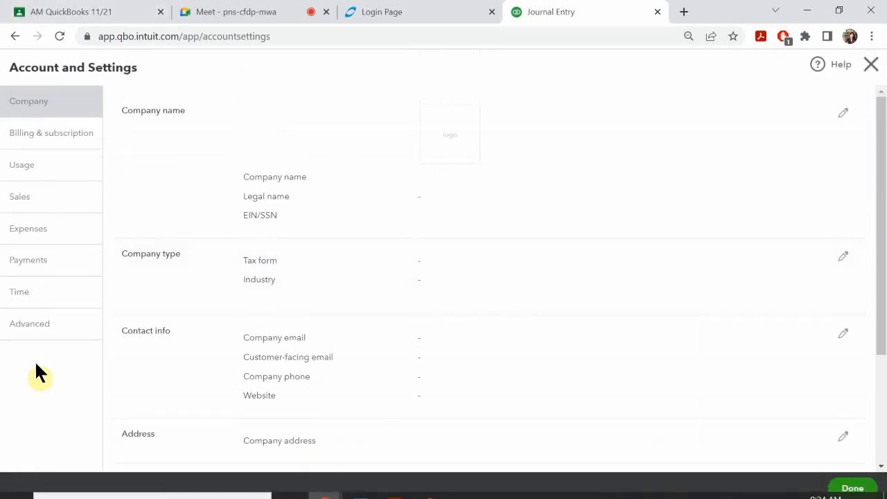
click(53, 327)
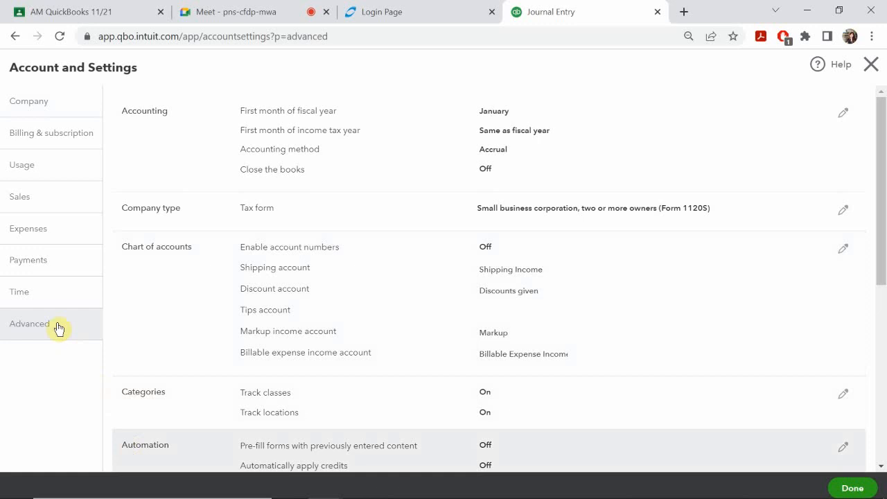
scroll(307, 326, down, 5)
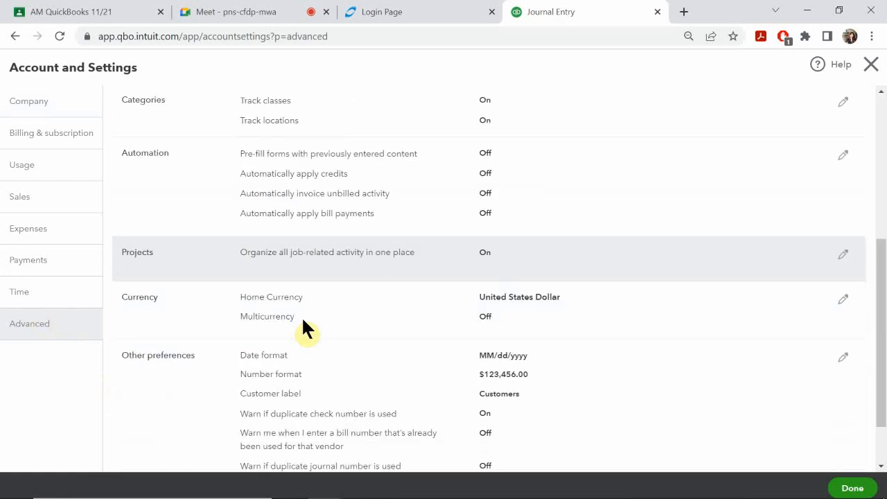
scroll(222, 333, up, 5)
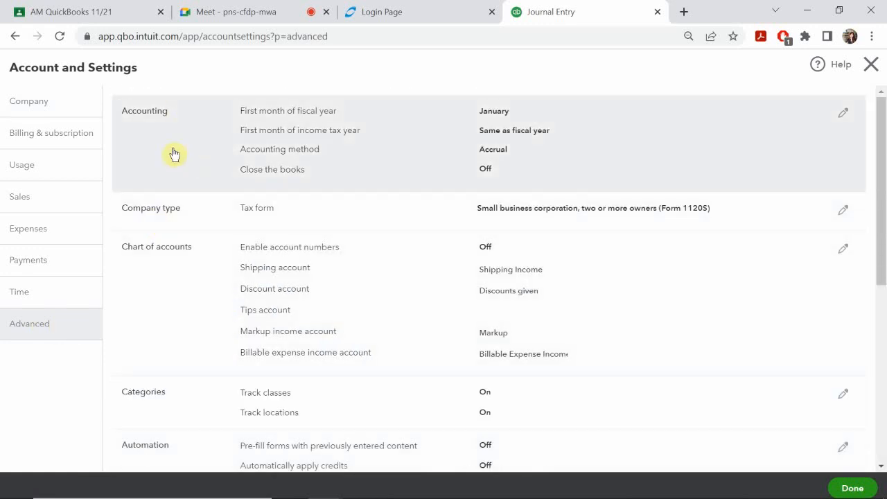
- Turn on Close the books in the Accounting settings and set the closing date to 12/31/2022
click(174, 154)
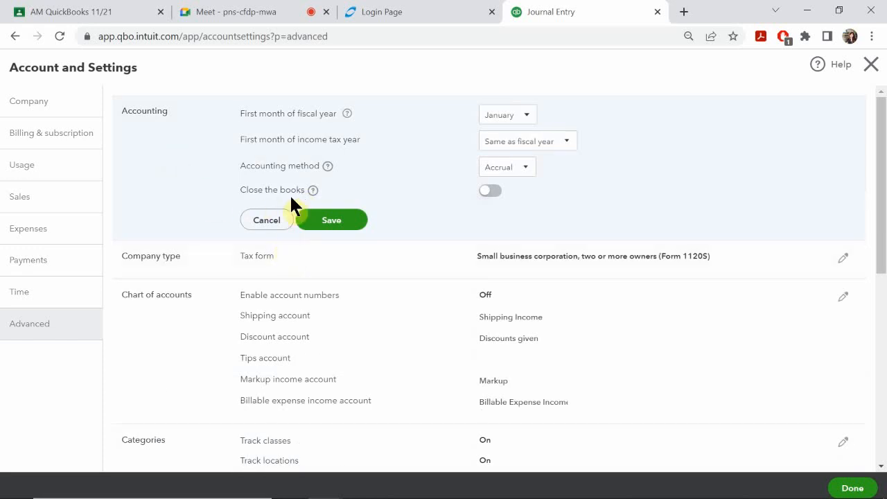
click(490, 192)
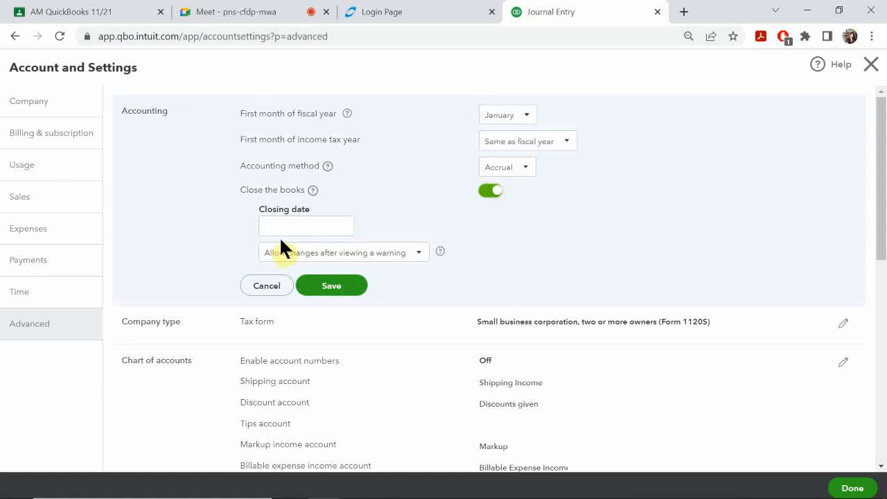
click(317, 225)
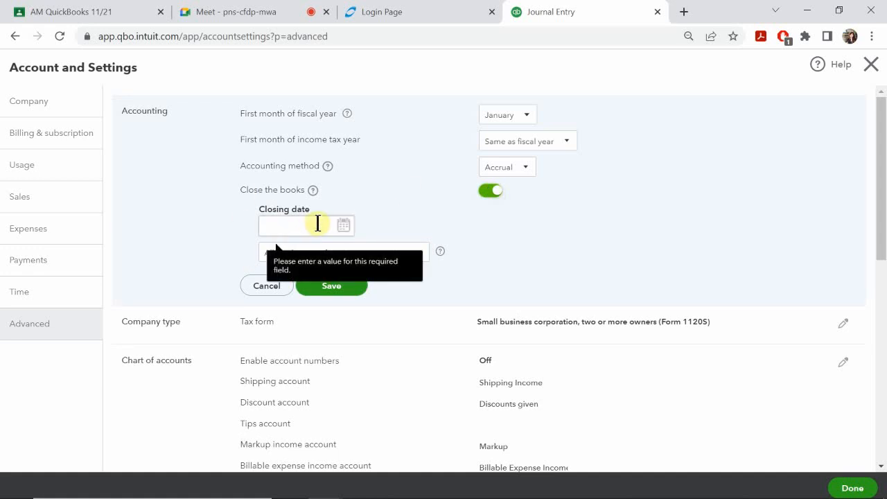
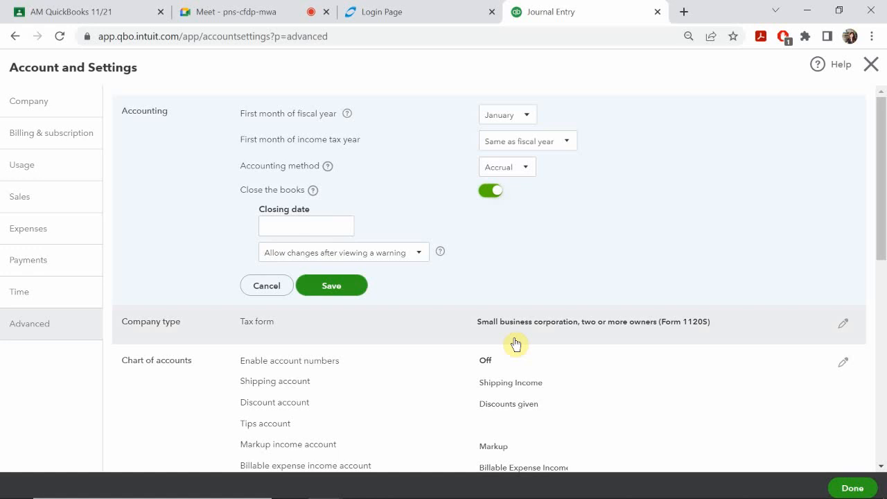
click(347, 227)
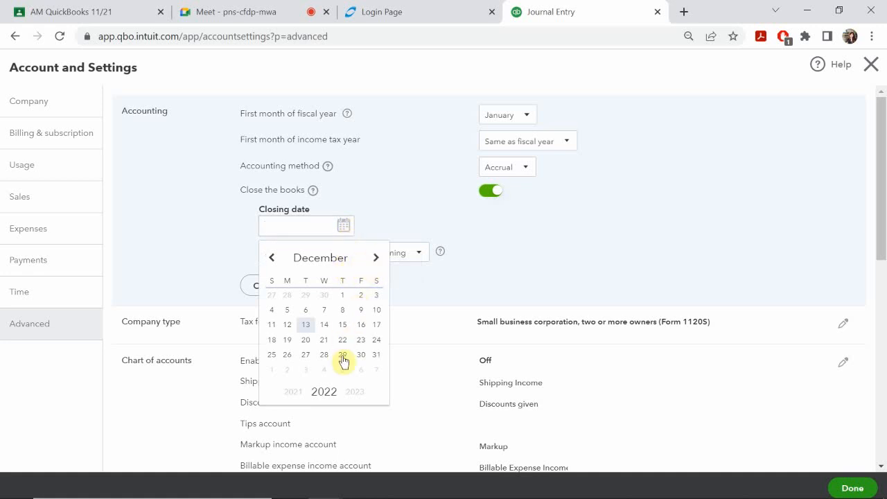
click(376, 357)
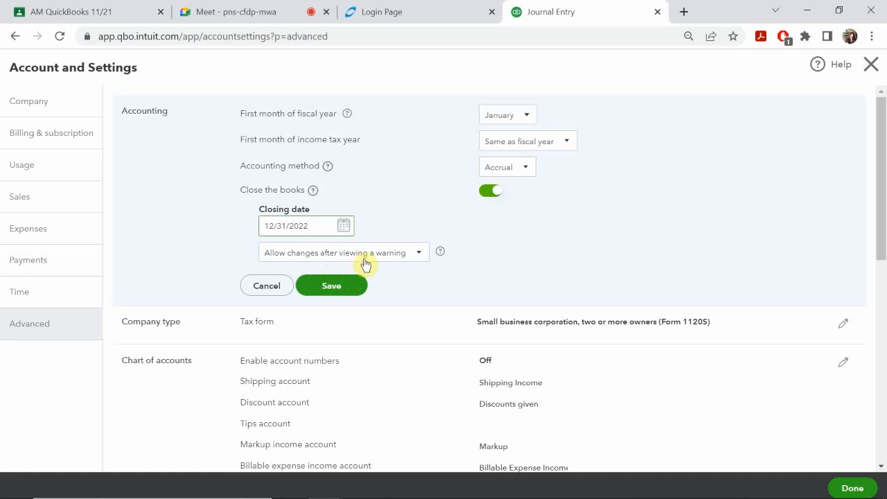
- Choose to allow changes after viewing a warning and entering password, and cancel the Accounting edits without saving
click(419, 253)
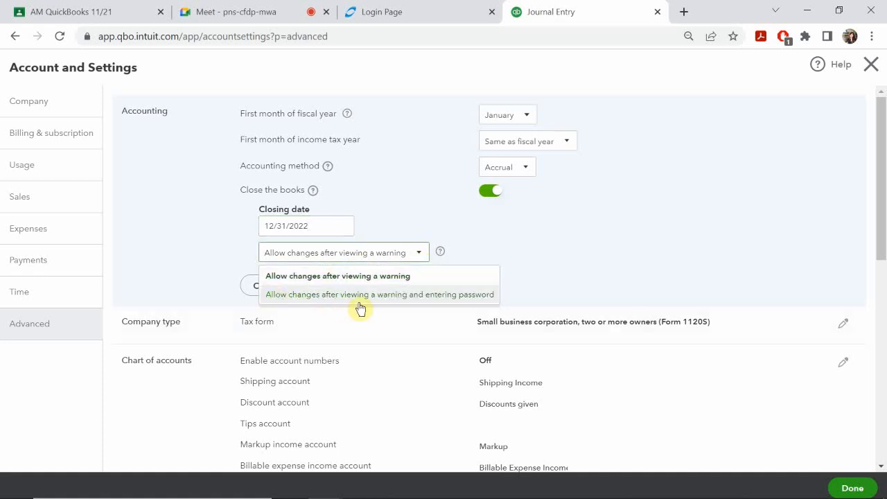
click(414, 298)
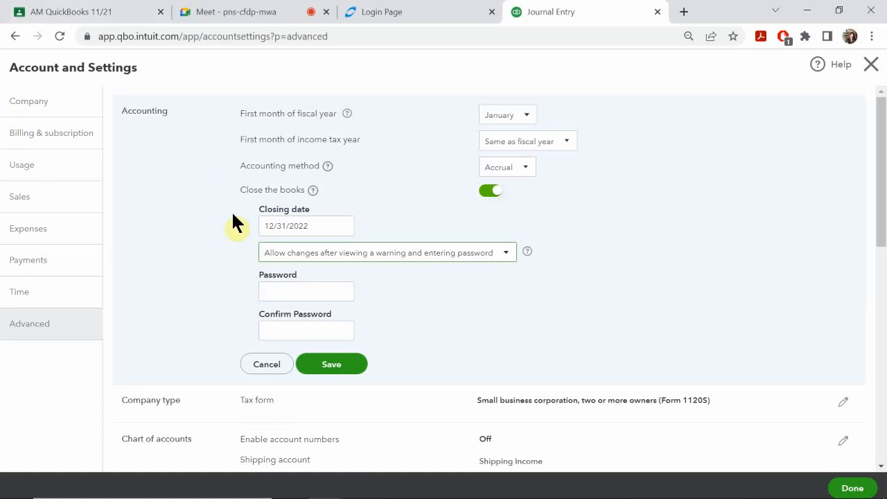
click(343, 226)
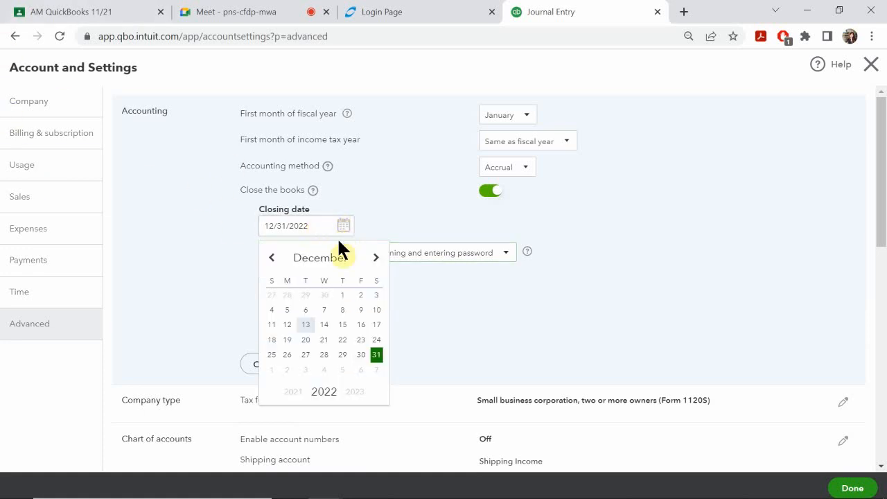
click(431, 300)
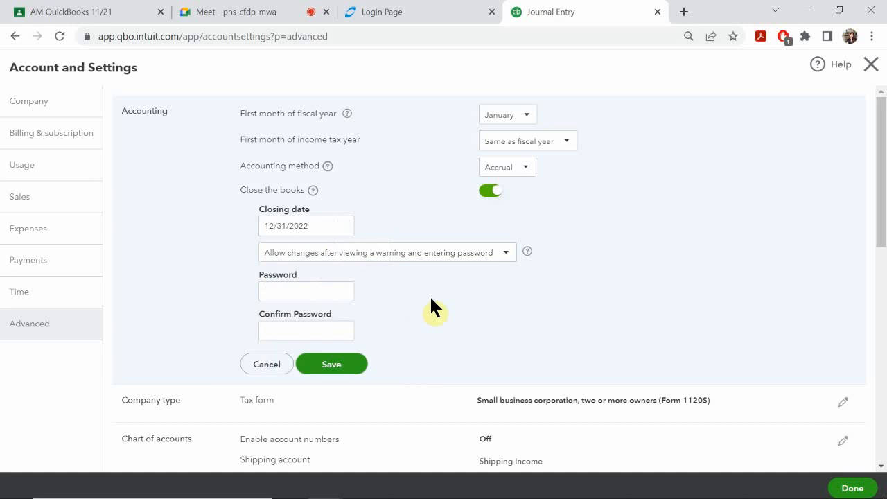
click(266, 365)
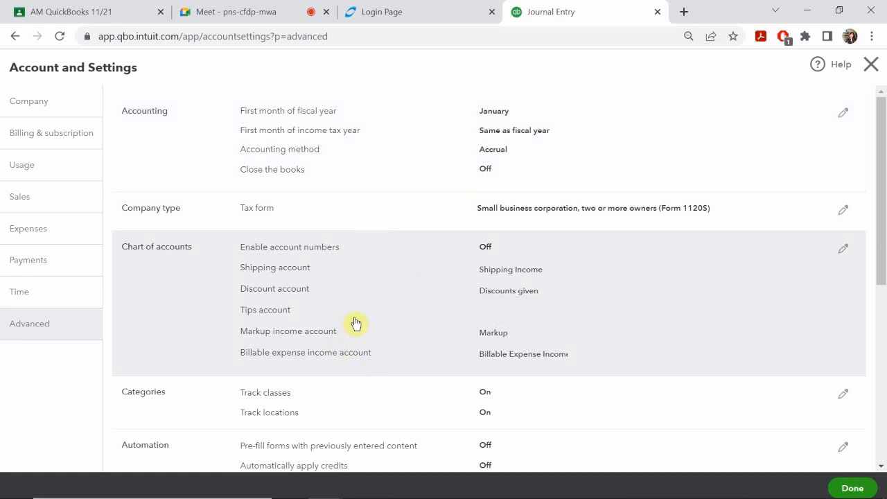
- Switch to the PowerPoint slide show and advance past the Review slide to Chapter 11 Review Links
mouse_move(419, 494)
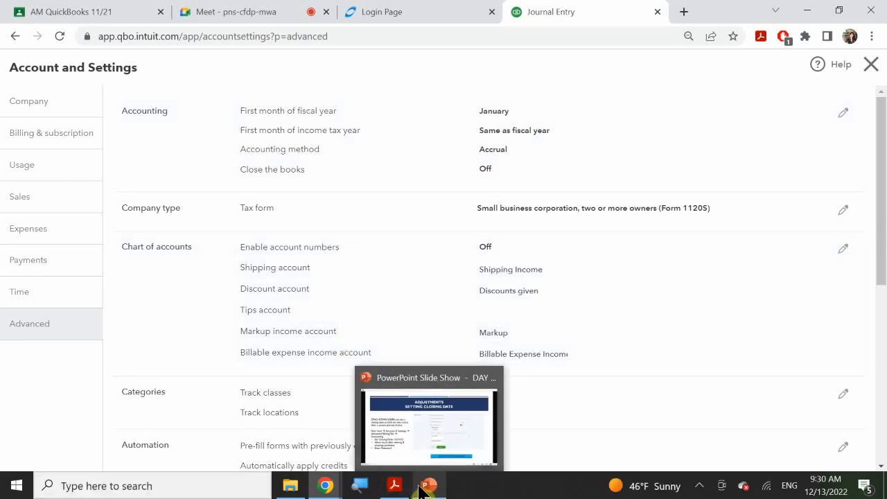
click(418, 422)
click(421, 357)
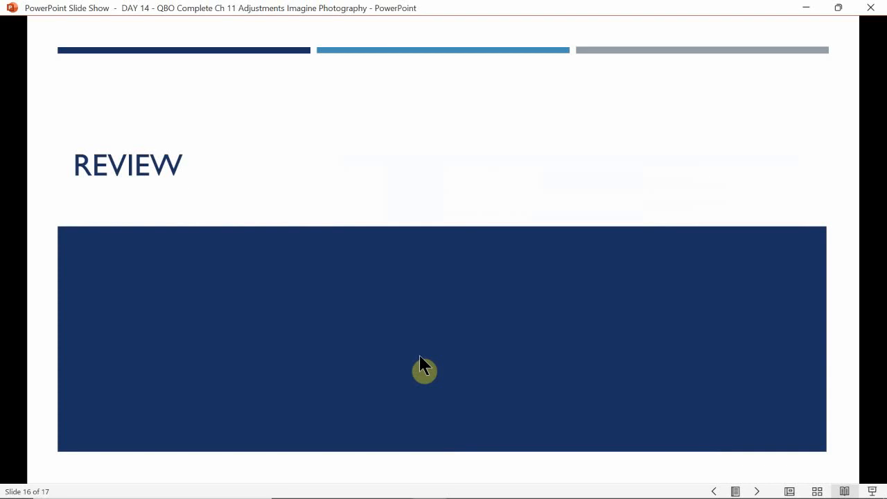
click(420, 358)
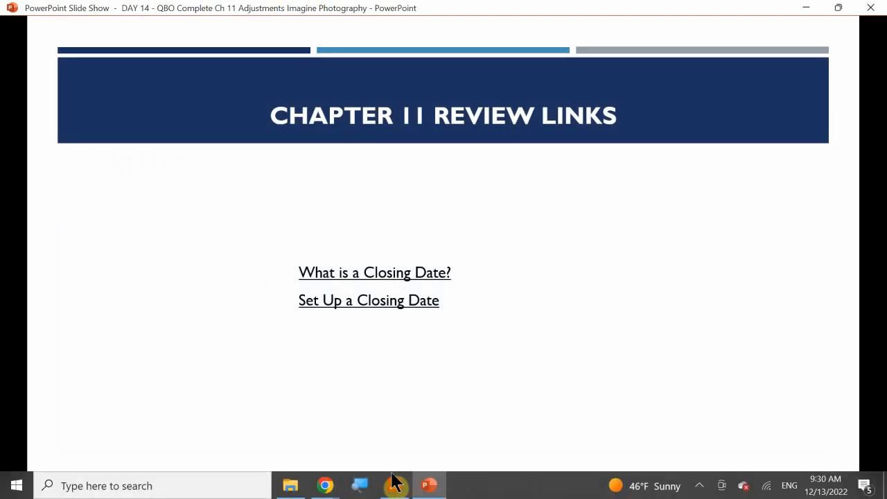
- Switch to the Adjustments and Year End Procedures PDF in Acrobat Reader and read the comprehension questions and multiple-choice question 1
click(393, 485)
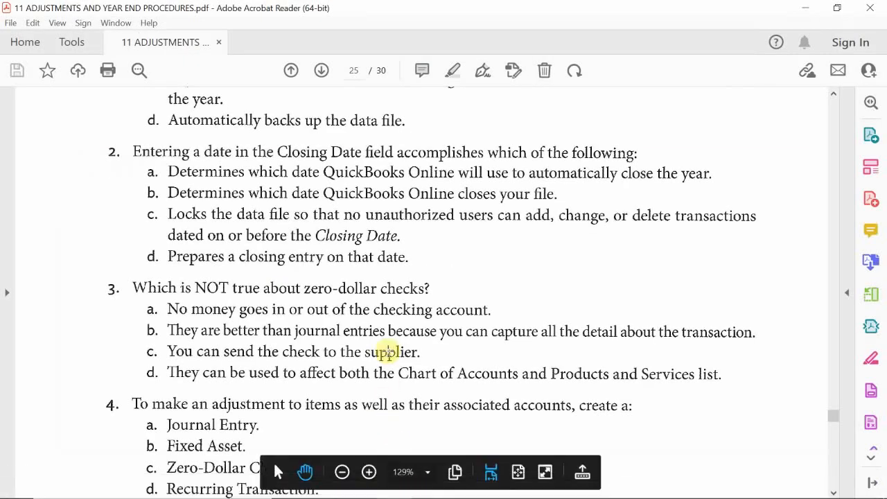
scroll(388, 352, up, 10)
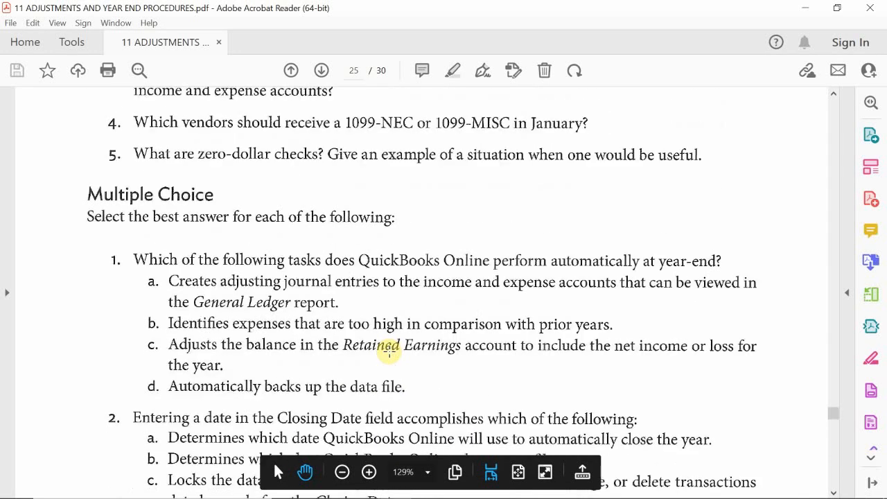
scroll(388, 350, up, 5)
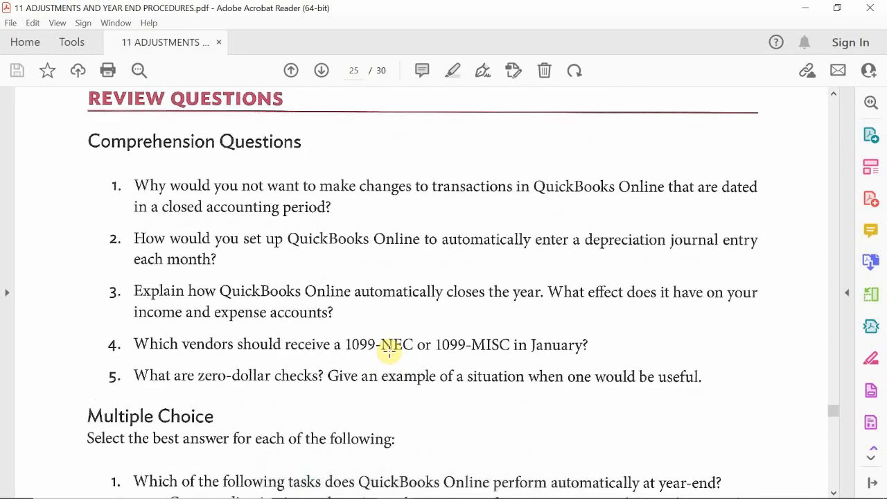
scroll(388, 350, down, 4)
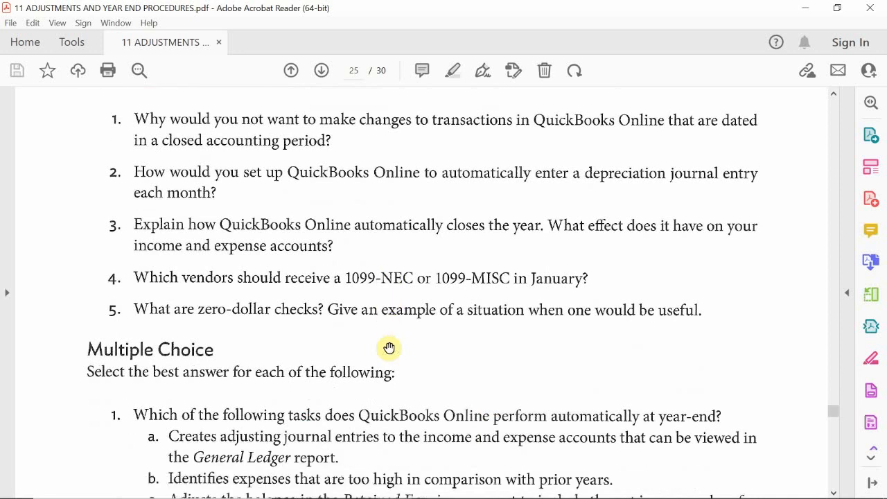
scroll(389, 348, down, 1)
scroll(388, 348, down, 2)
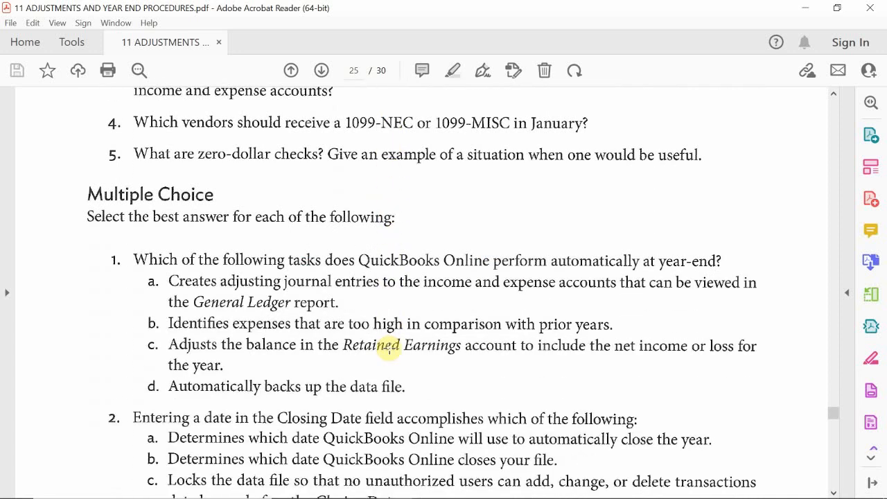
scroll(389, 350, down, 1)
scroll(389, 350, up, 2)
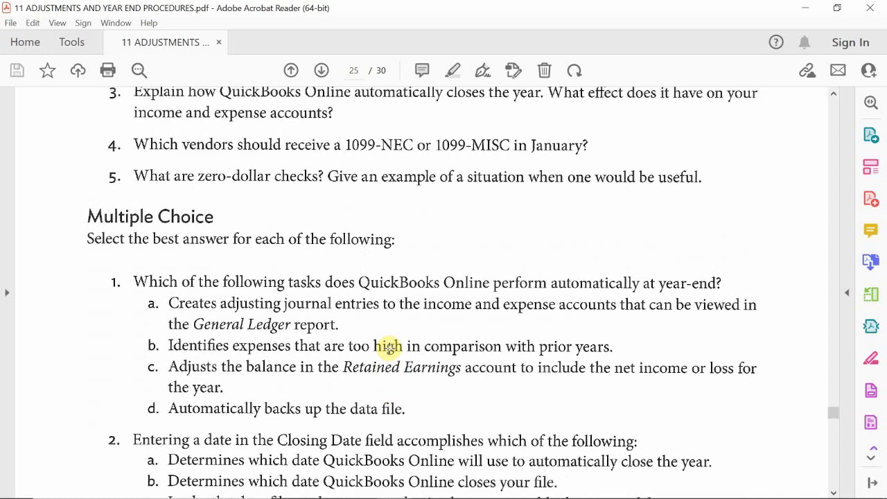
scroll(389, 348, down, 1)
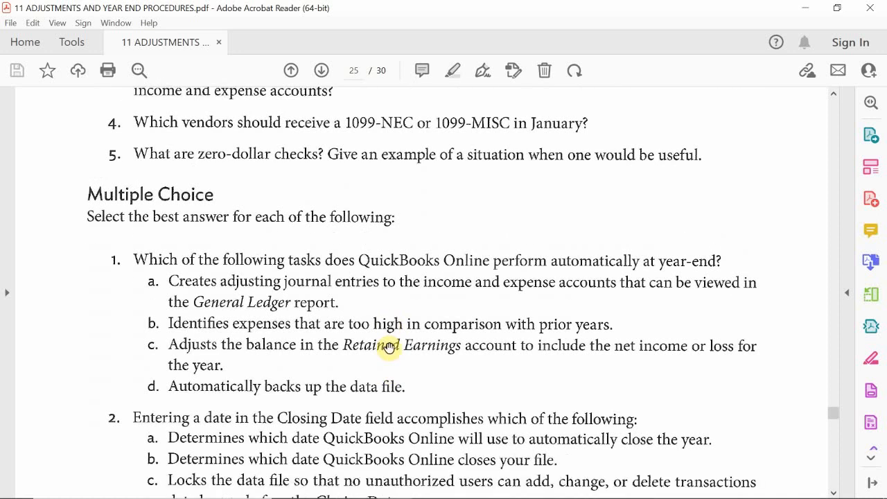
scroll(389, 349, up, 1)
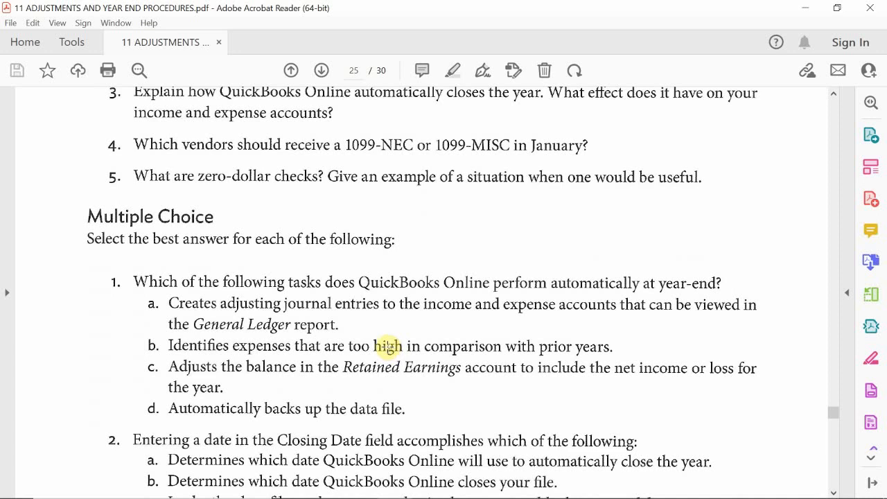
- Read multiple-choice questions 2 to 4 on the Closing Date field, zero-dollar checks and adjustments to items
scroll(385, 347, down, 2)
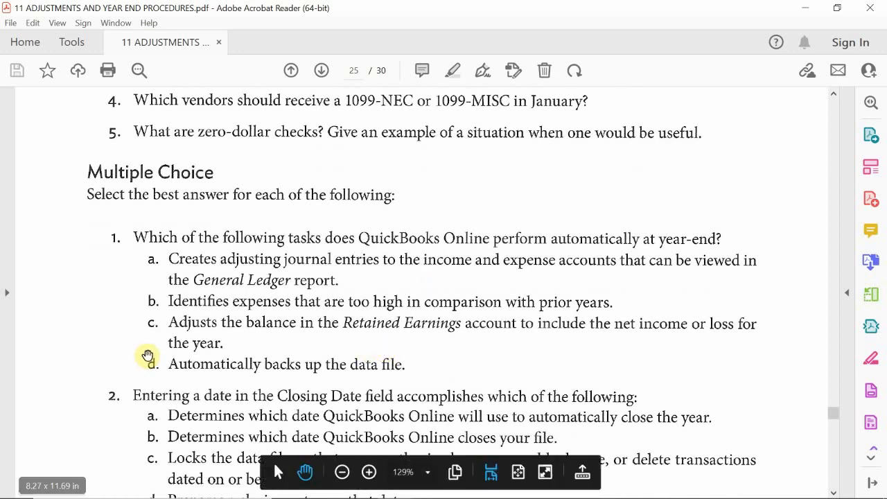
scroll(146, 355, down, 1)
scroll(146, 355, down, 3)
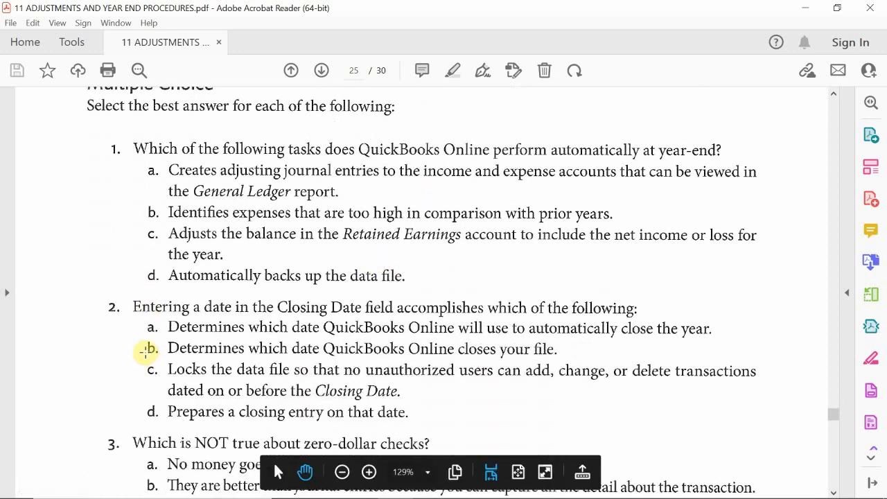
scroll(140, 349, down, 1)
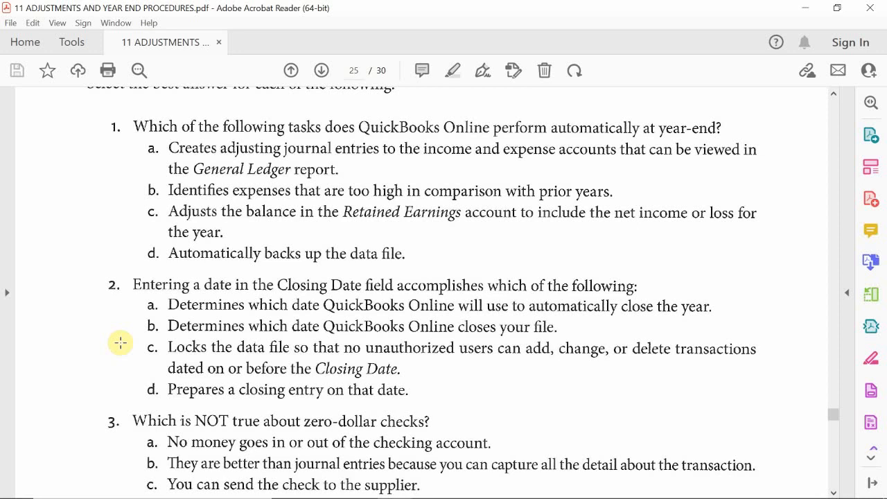
scroll(120, 342, down, 4)
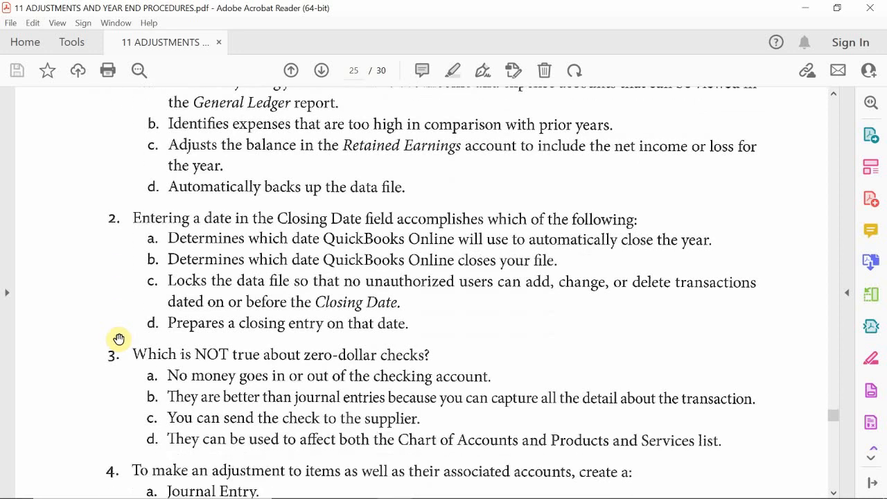
scroll(117, 342, up, 2)
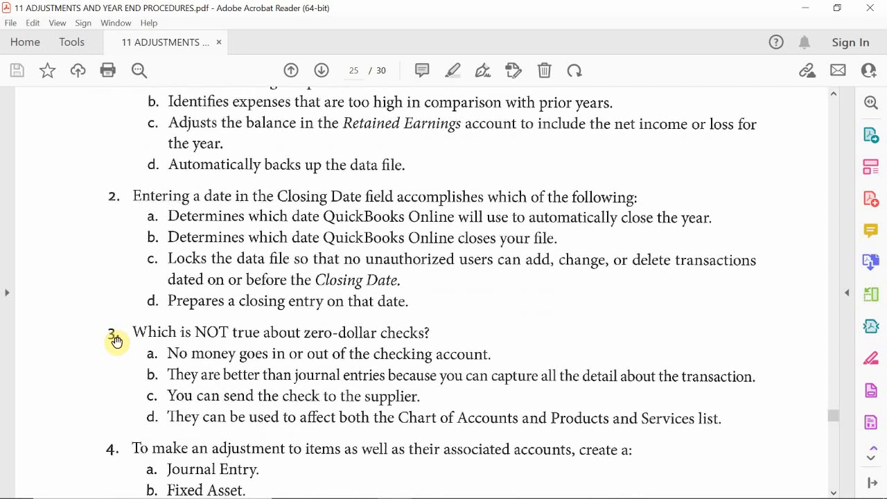
scroll(92, 363, down, 2)
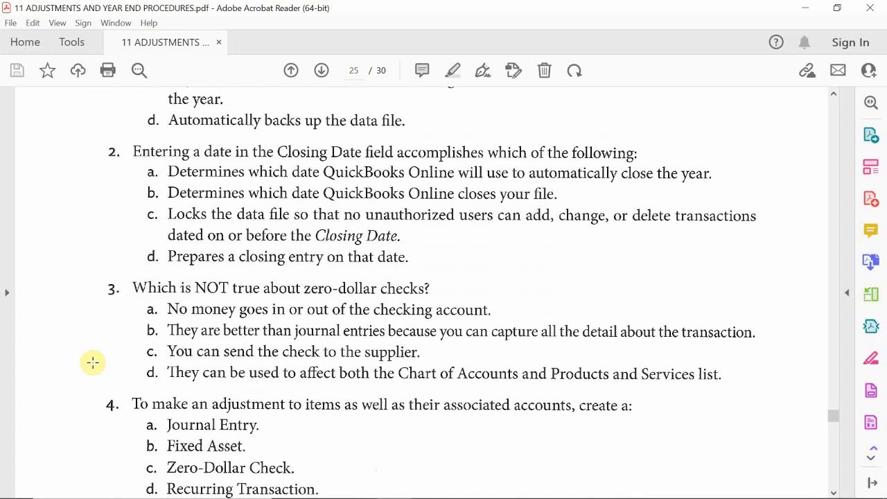
scroll(93, 362, down, 1)
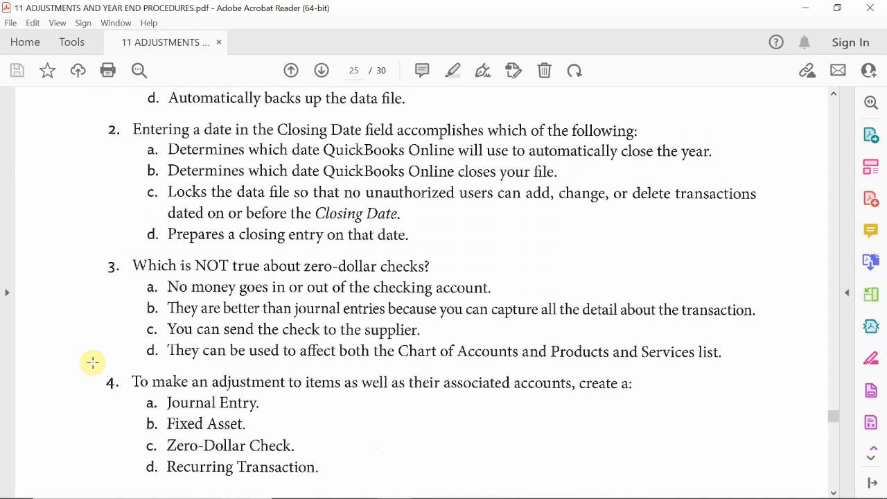
scroll(93, 362, down, 3)
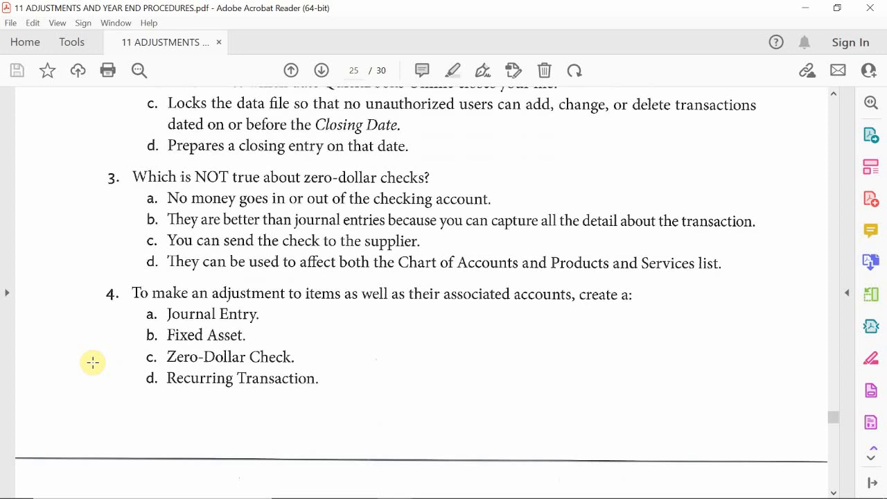
scroll(93, 362, down, 2)
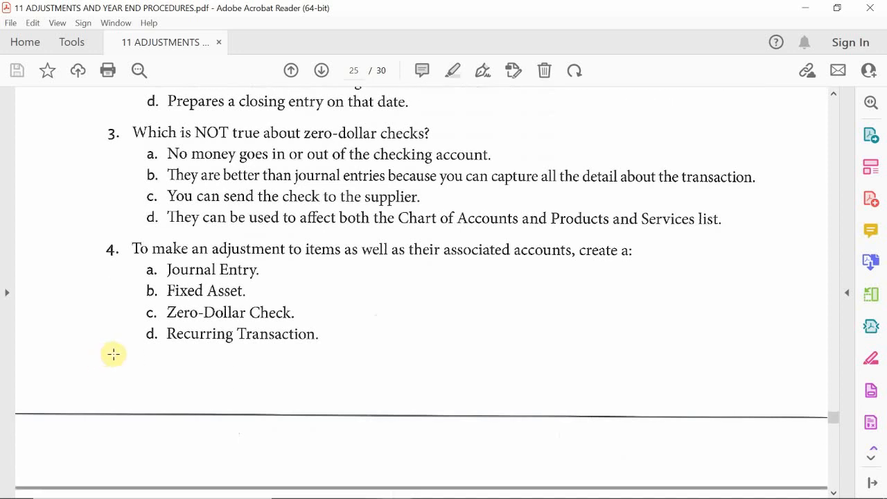
- Read multiple-choice questions 5 and 6 on year-end tasks and tracking payments to 1099 vendors
scroll(121, 352, down, 10)
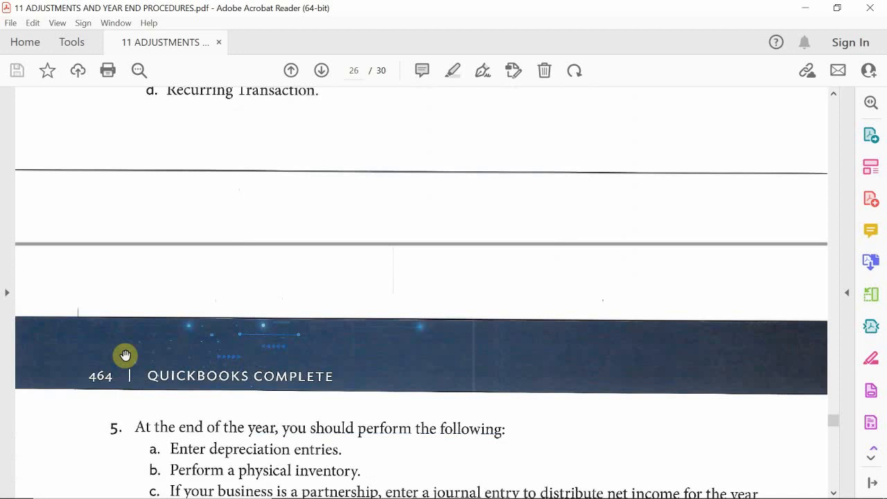
scroll(125, 356, down, 2)
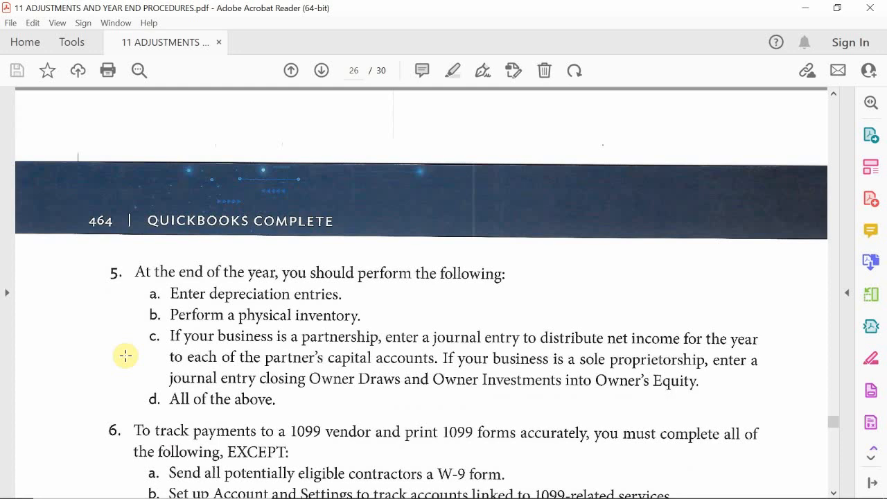
scroll(126, 356, down, 1)
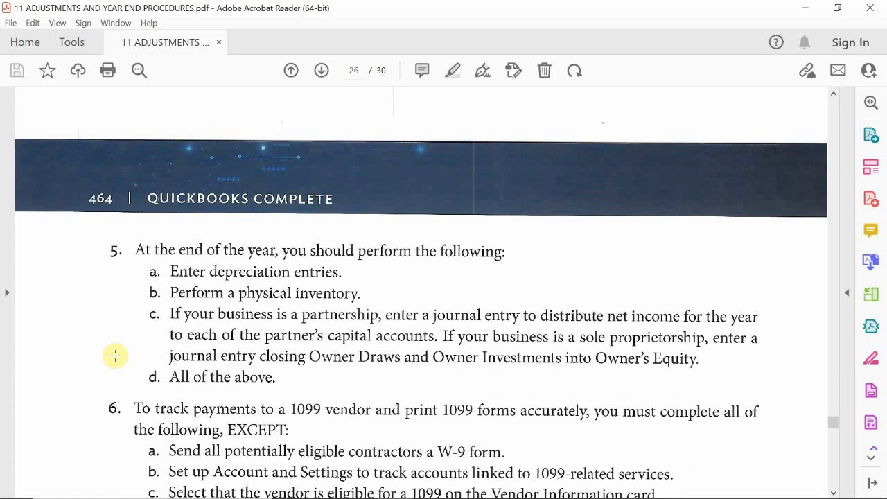
scroll(115, 356, down, 4)
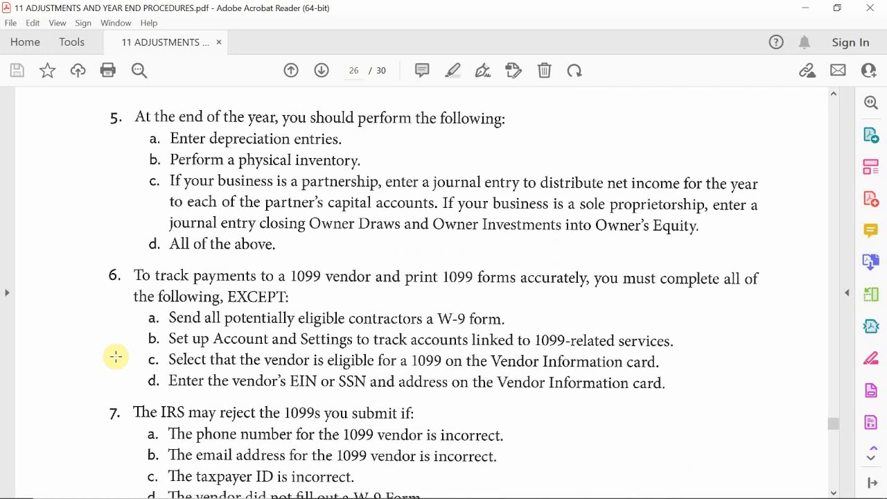
- Read multiple-choice questions 7 and 8 on IRS rejection of 1099s and setting a Closing Date
scroll(116, 357, down, 3)
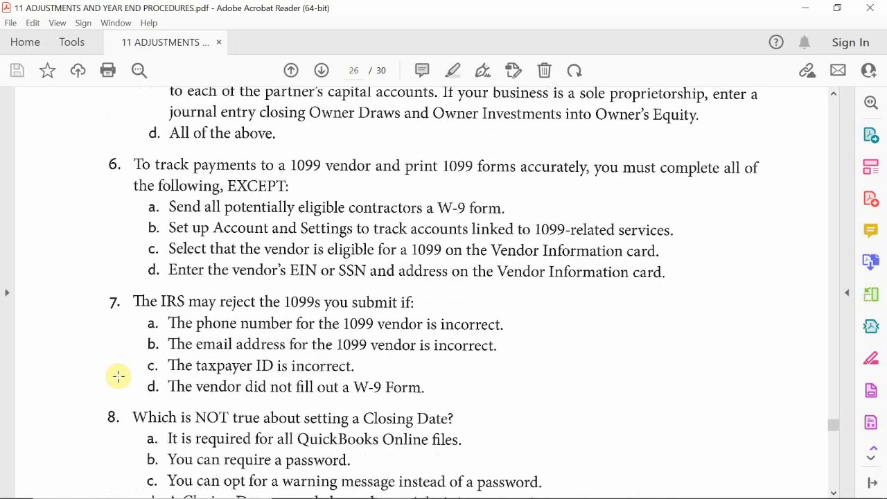
scroll(119, 377, up, 1)
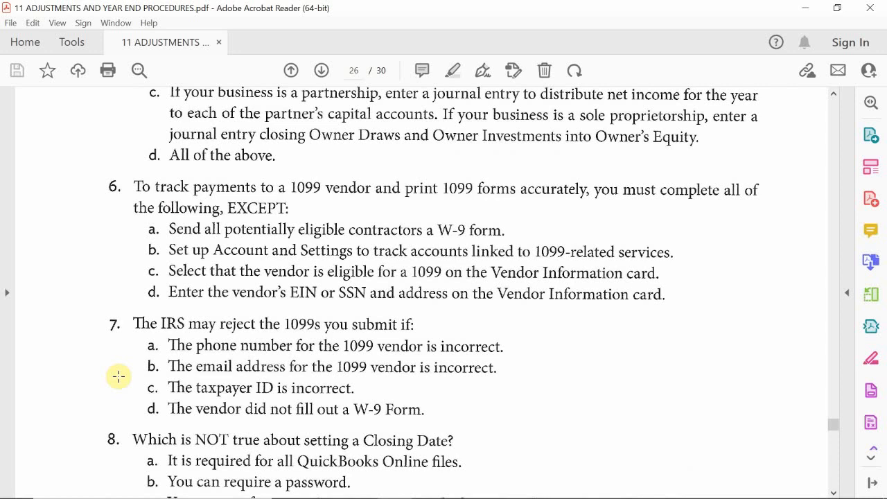
scroll(119, 377, down, 2)
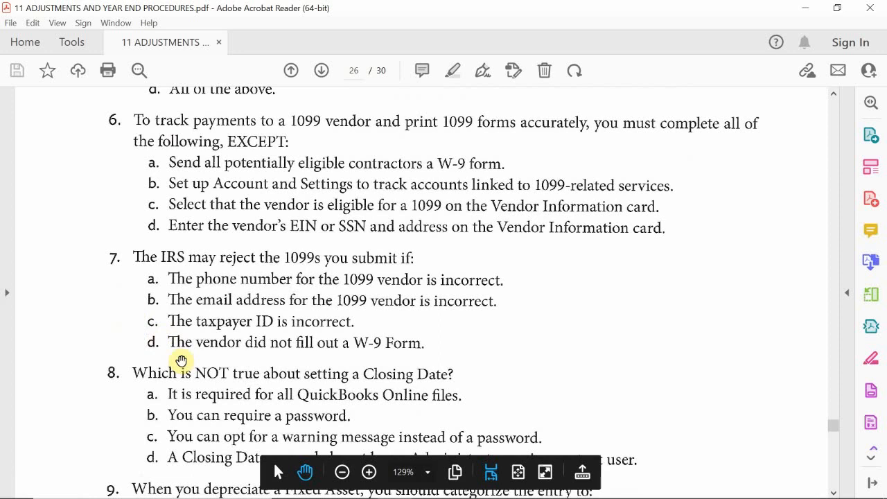
scroll(253, 353, down, 2)
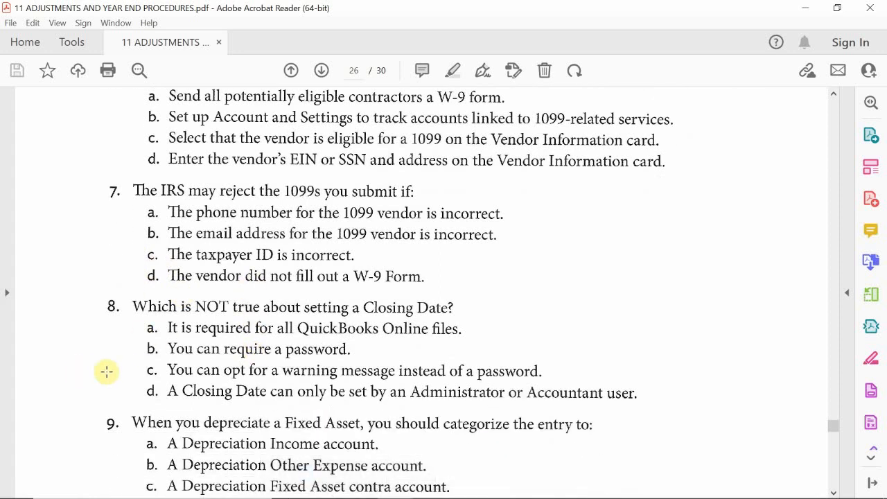
scroll(122, 376, down, 1)
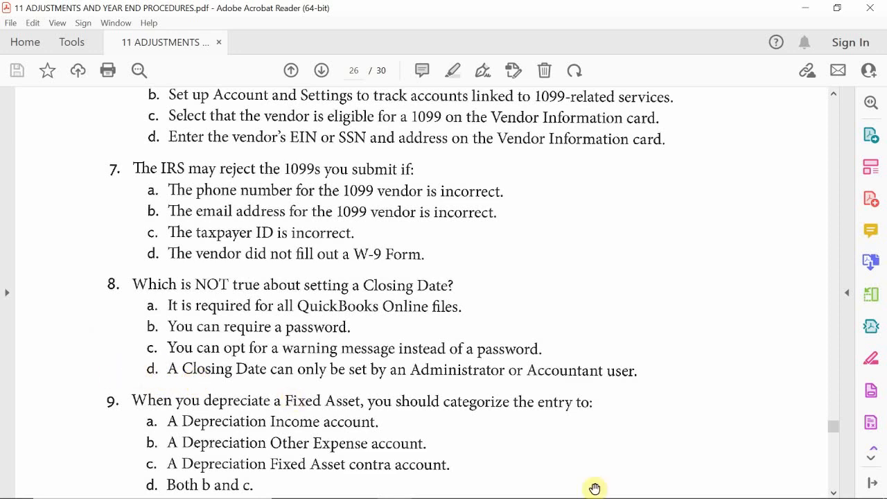
- Read multiple-choice questions 9 and 10 on categorizing fixed asset depreciation and which statement about 1099s is not true
mouse_move(596, 495)
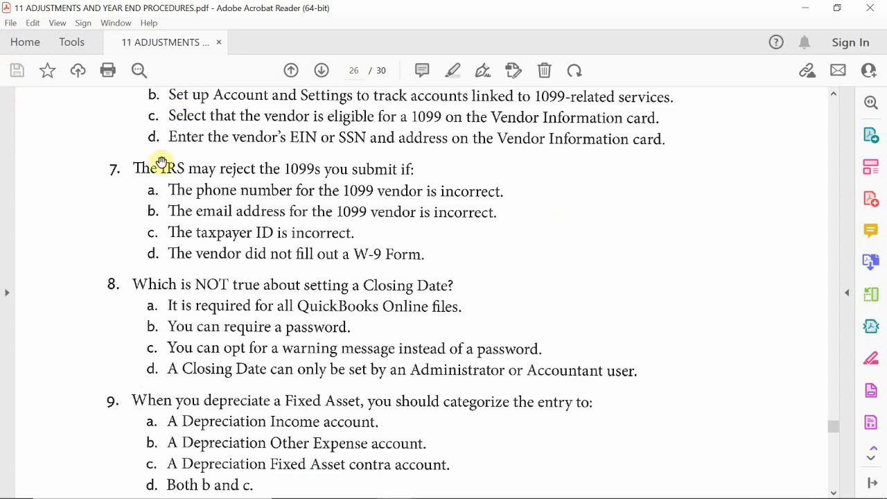
scroll(130, 395, down, 2)
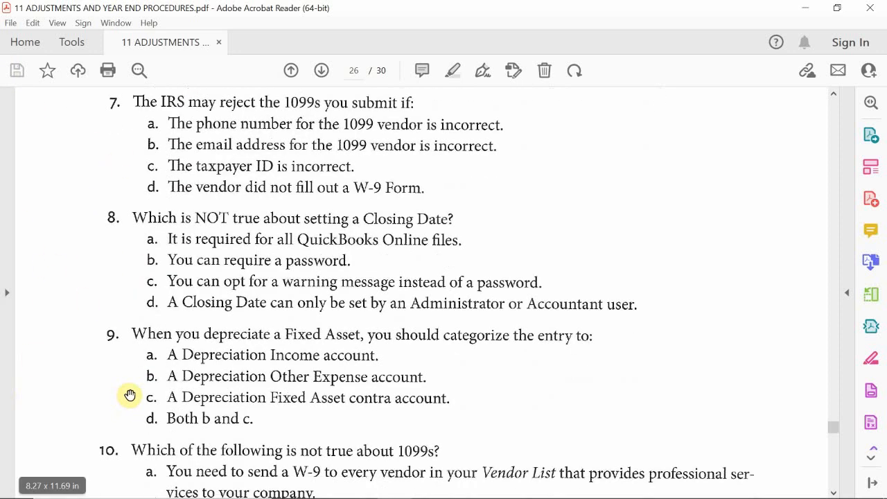
scroll(131, 392, up, 1)
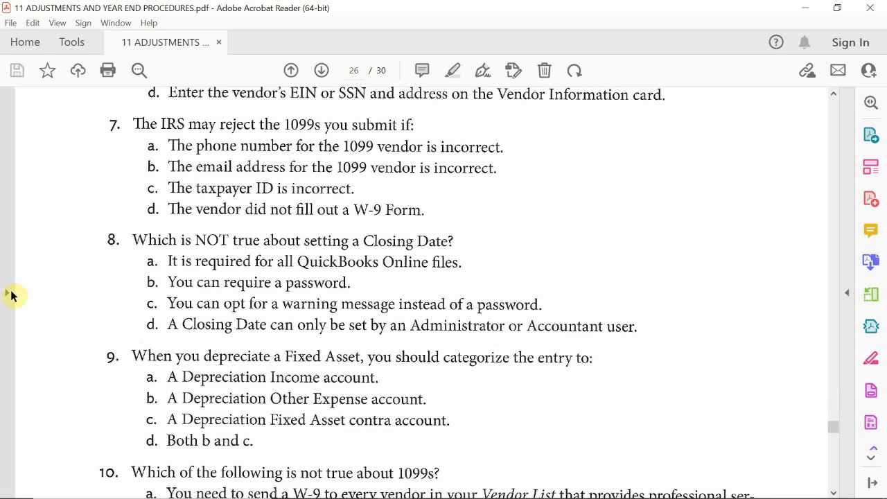
scroll(113, 336, down, 1)
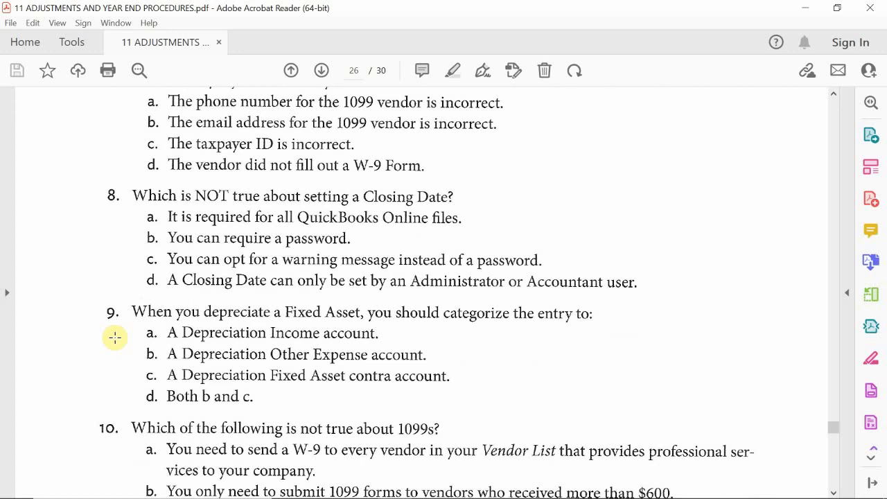
scroll(115, 338, down, 4)
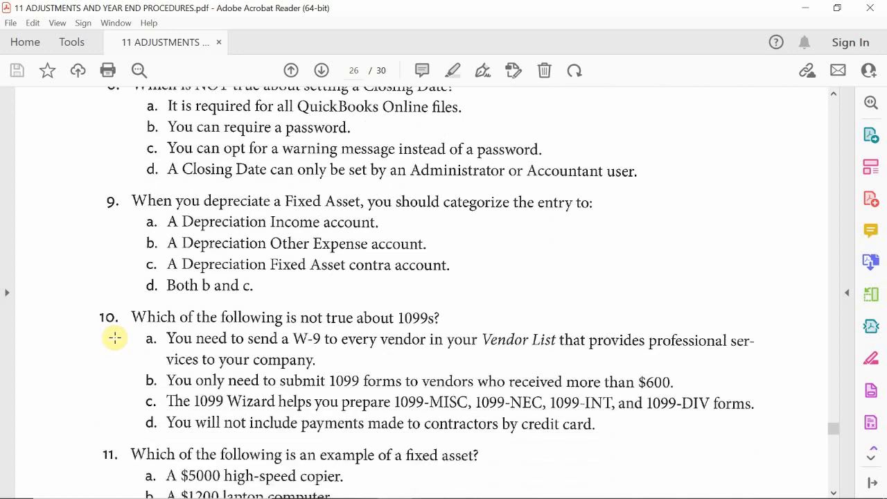
scroll(115, 337, down, 1)
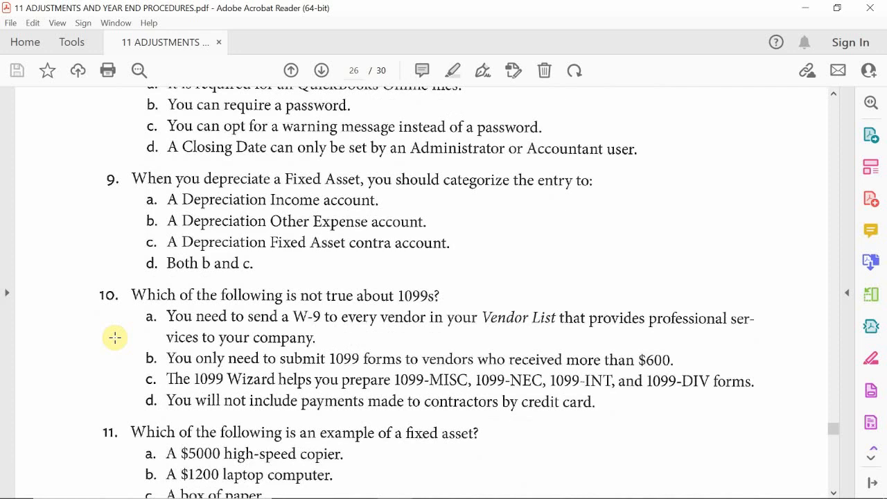
scroll(115, 338, down, 1)
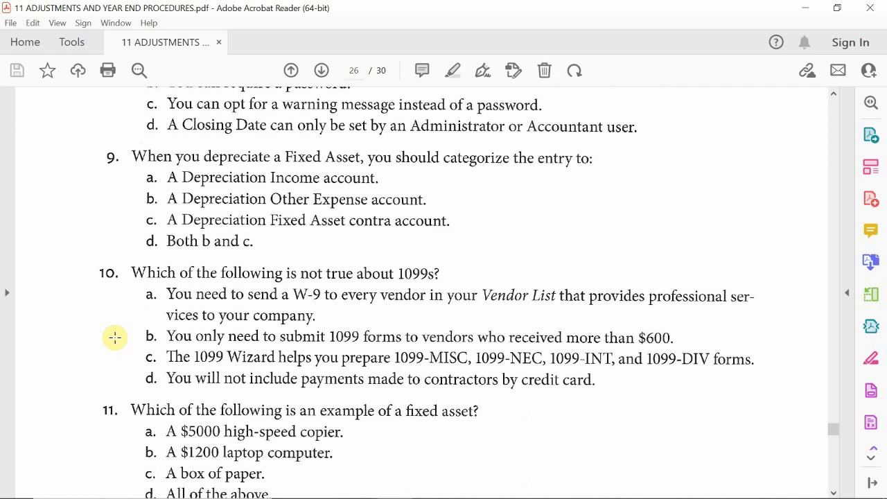
scroll(103, 319, down, 1)
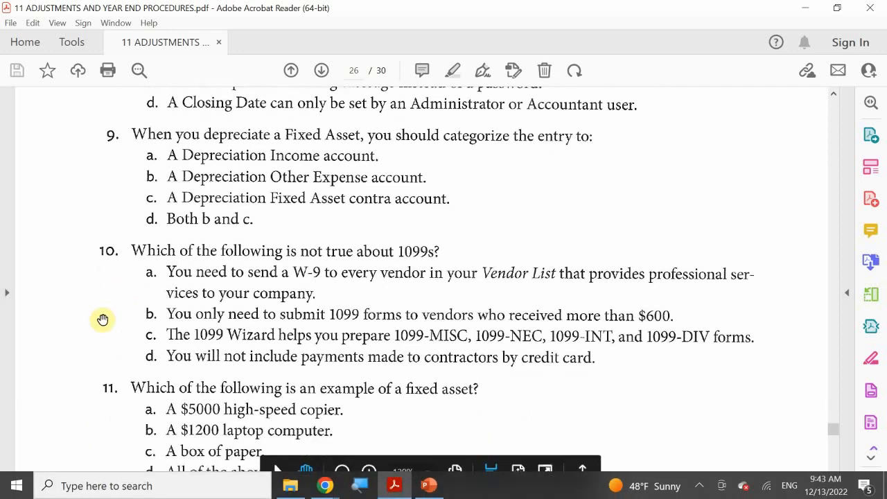
- Read multiple-choice questions 11 and 12 on examples of a fixed asset and the false statement about journal entries
scroll(102, 319, down, 4)
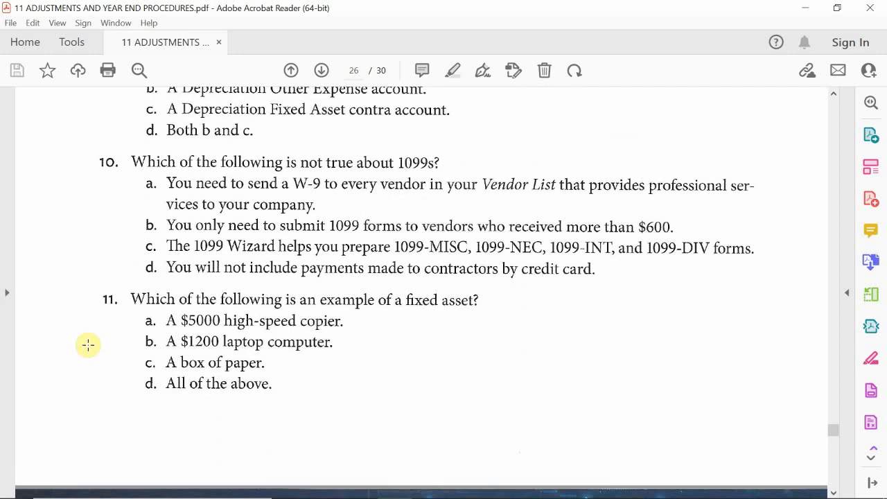
scroll(88, 344, down, 2)
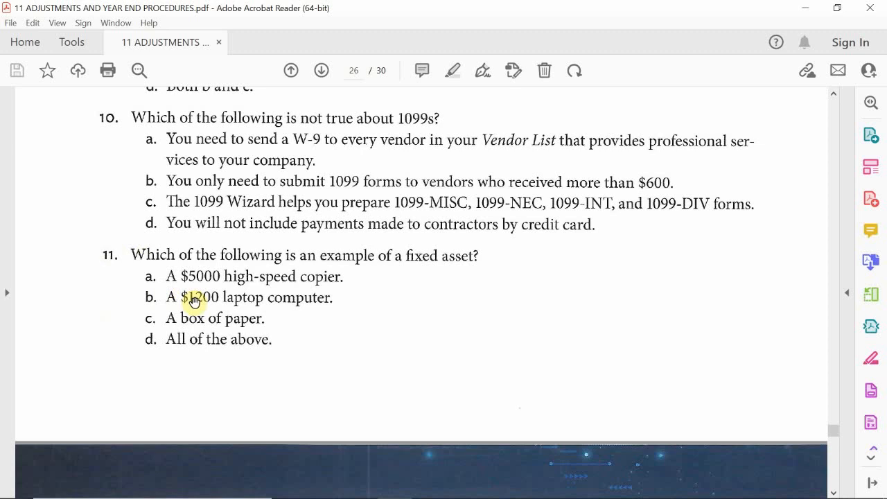
scroll(194, 302, down, 2)
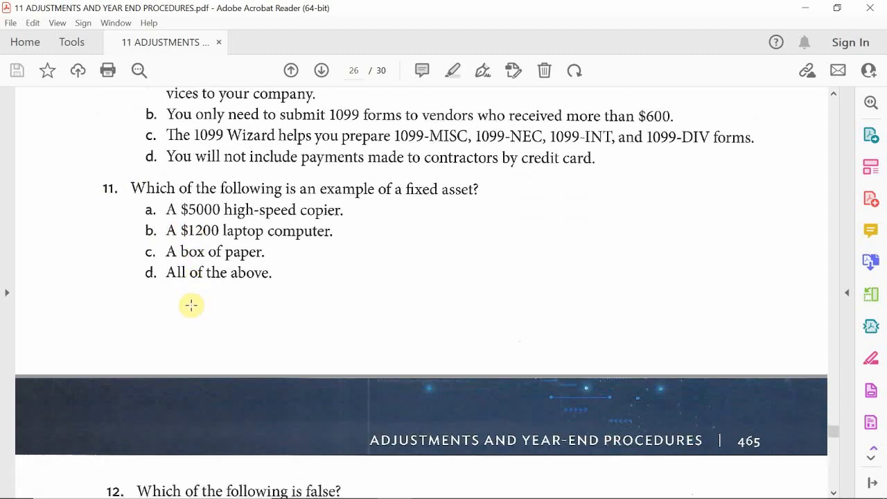
scroll(191, 305, down, 10)
scroll(191, 305, up, 3)
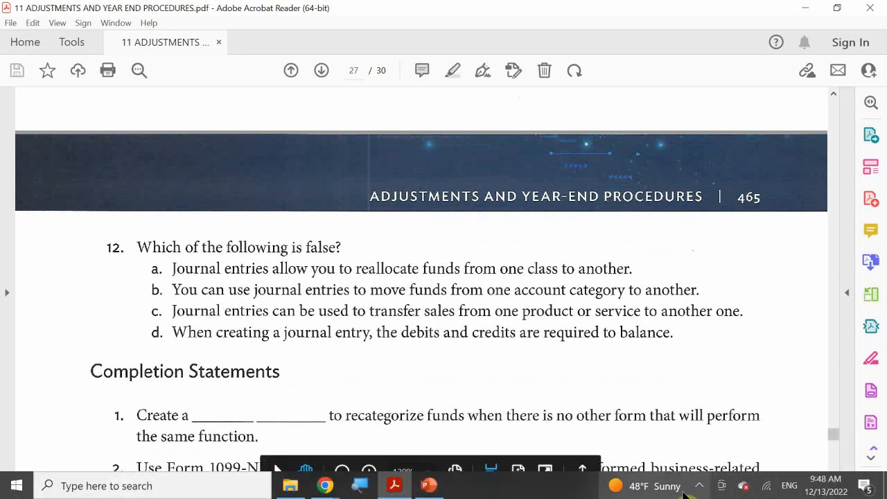
click(699, 486)
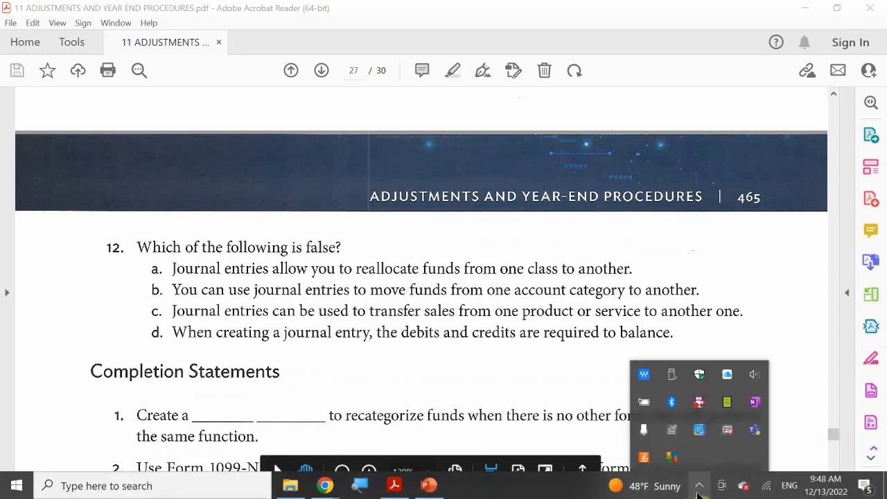
right_click(702, 402)
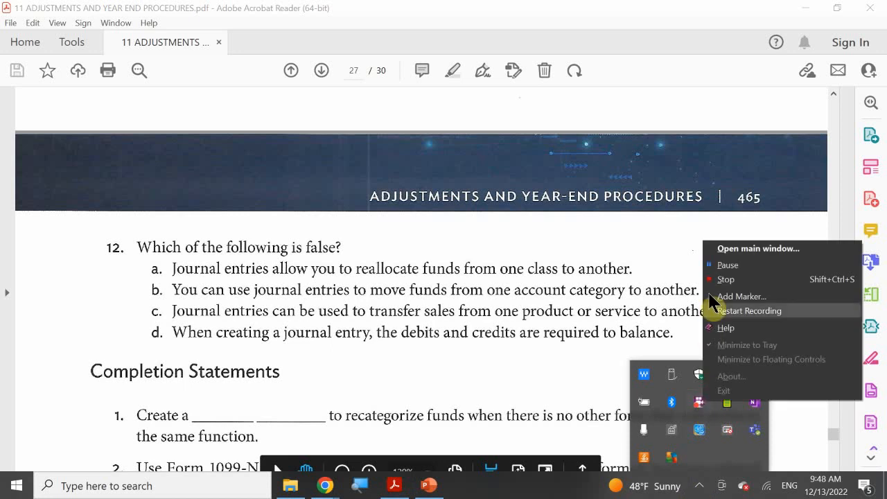